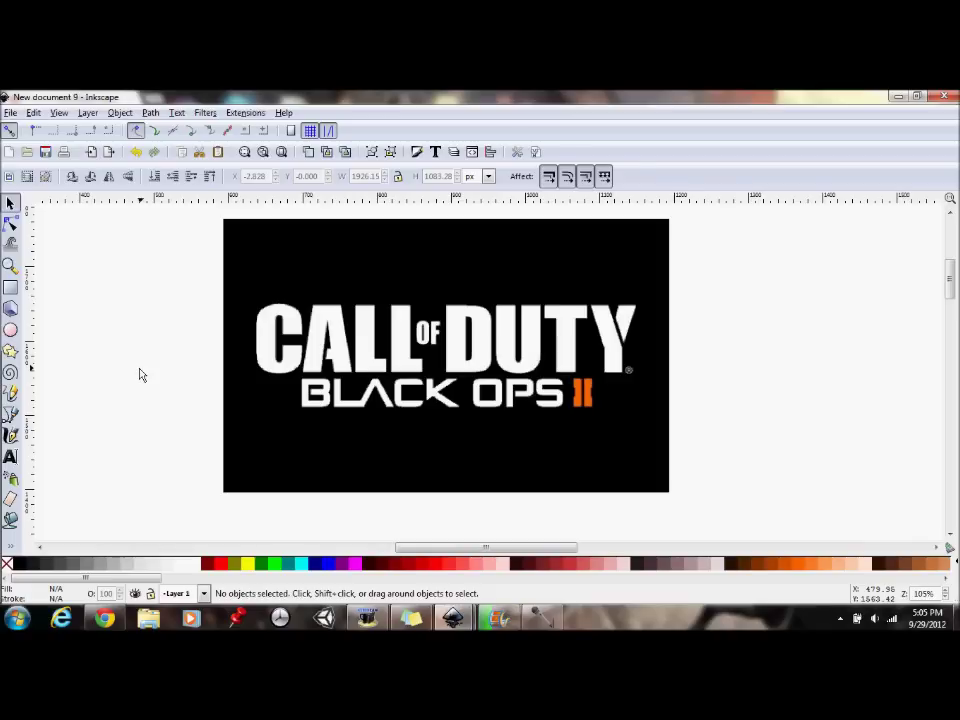
Zoom out until the empty page below the reference Black Ops II logo is visible.
mouse_move(951, 292)
left_mouse_down()
mouse_move(951, 303)
mouse_move(953, 277)
mouse_move(953, 293)
left_mouse_up()
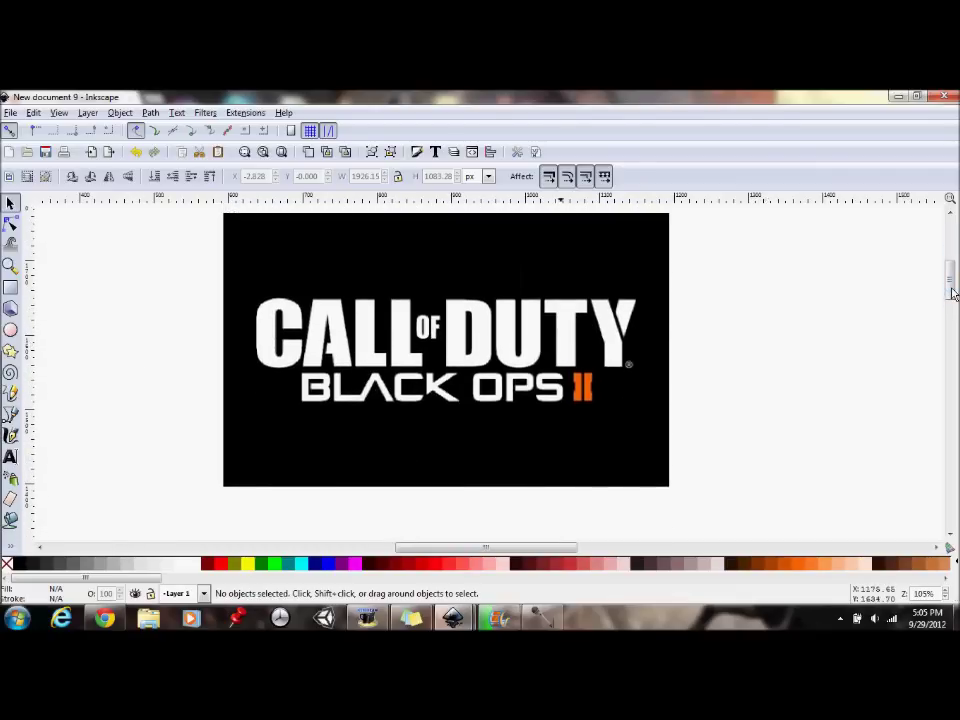
left_click(11, 266)
left_click(29, 176)
left_click(29, 176)
left_click(29, 176)
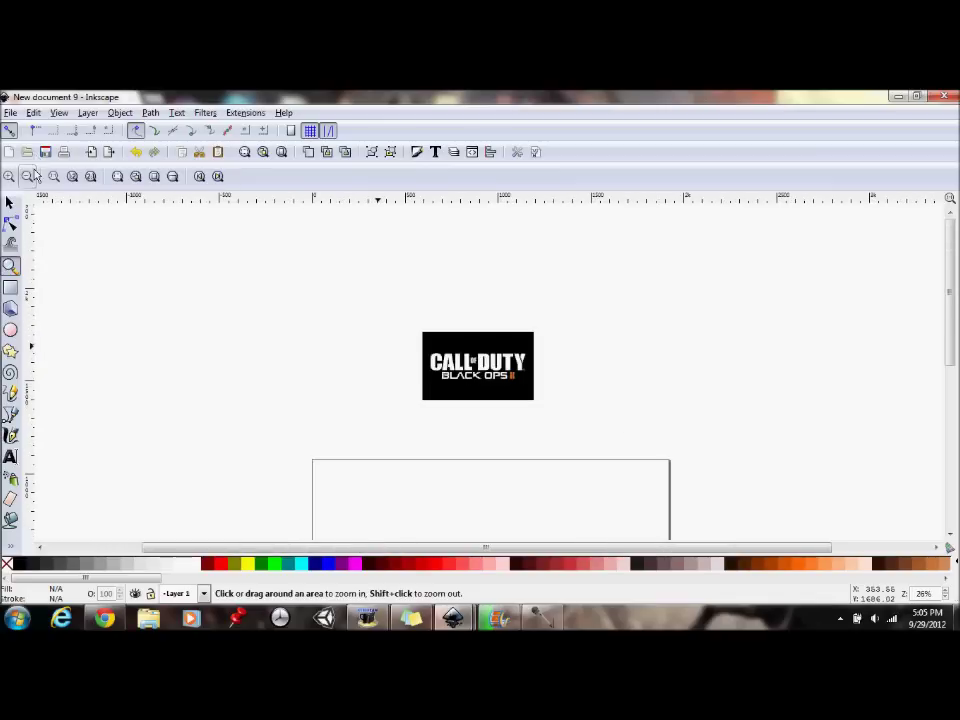
Draw a rectangle from the page's top-left corner and fill it black.
left_click_drag(951, 335, 954, 383)
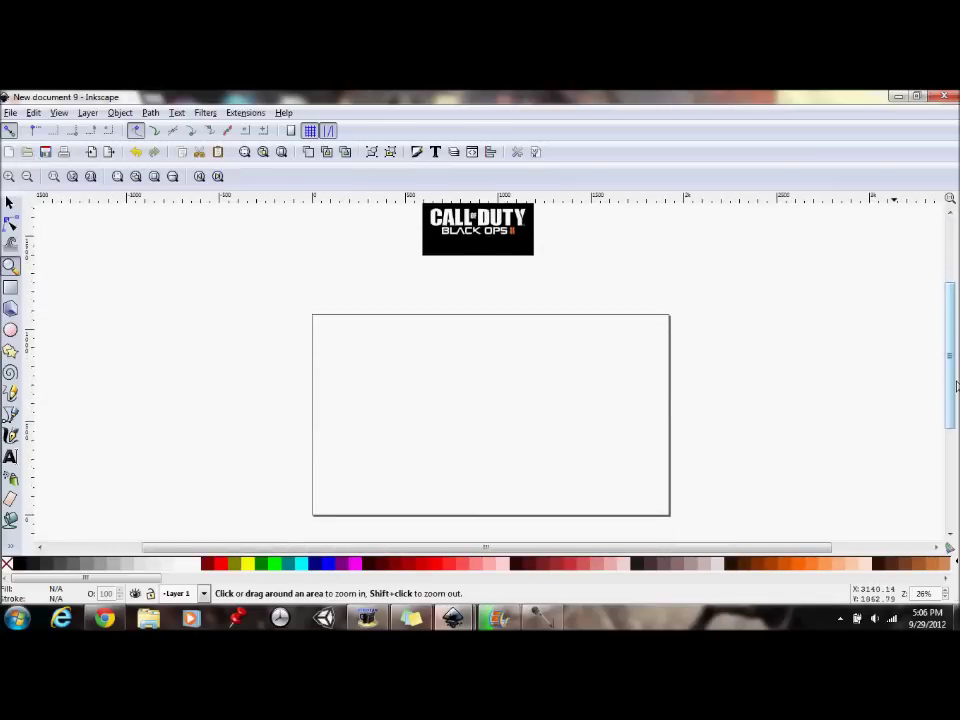
left_click(14, 289)
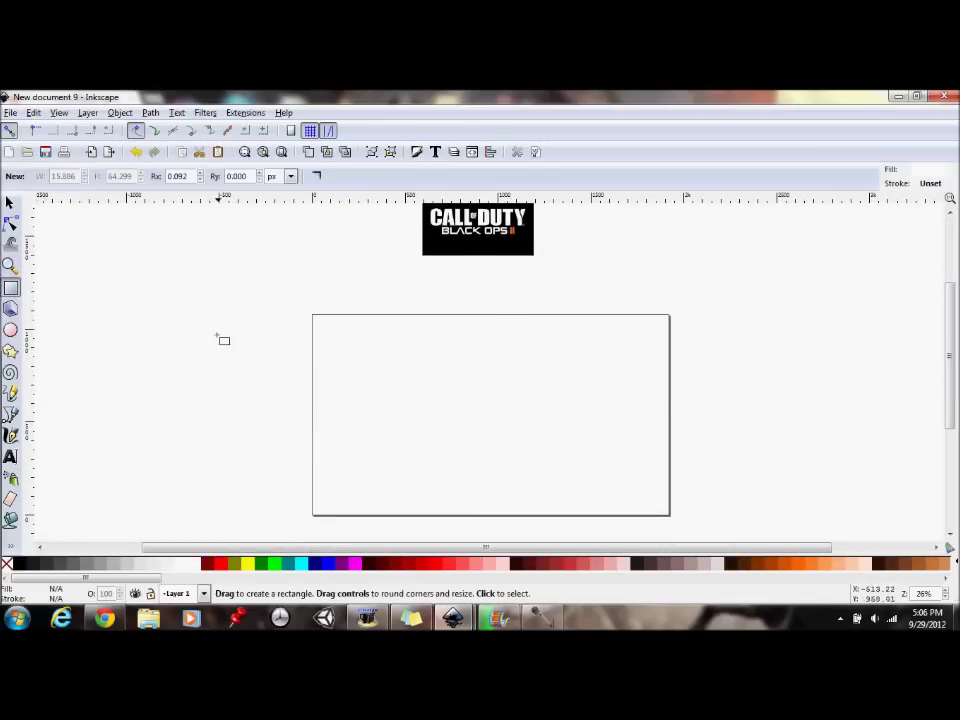
key("ctrl")
left_click_drag(313, 316, 670, 517)
left_click(68, 562)
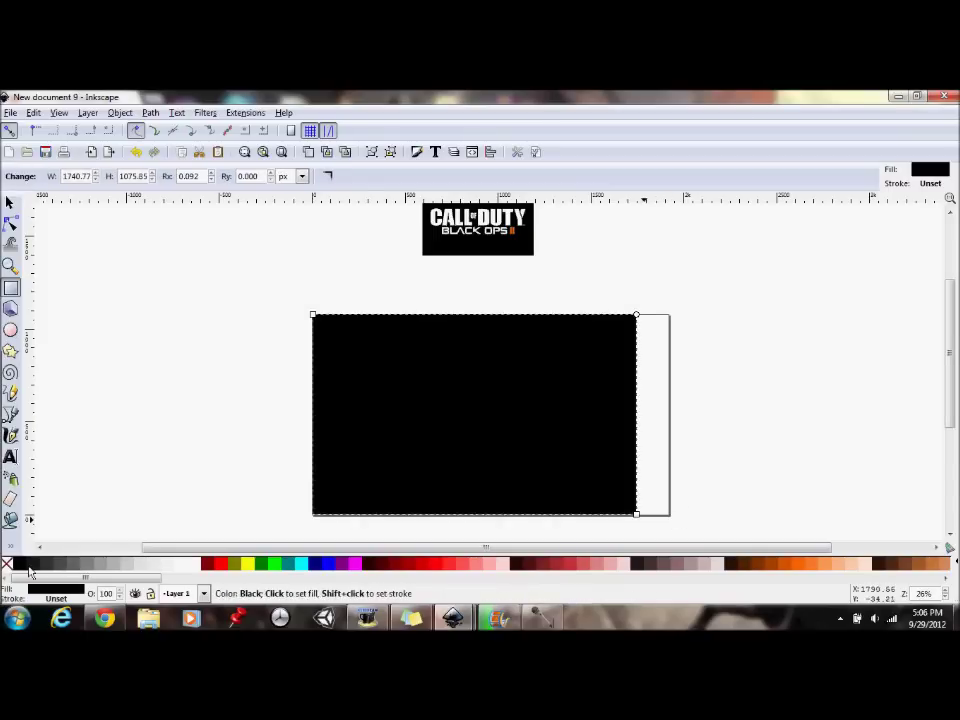
Stretch the black rectangle to the page's right and bottom edges, about 1915.65 × 1079.66 px.
left_click(10, 203)
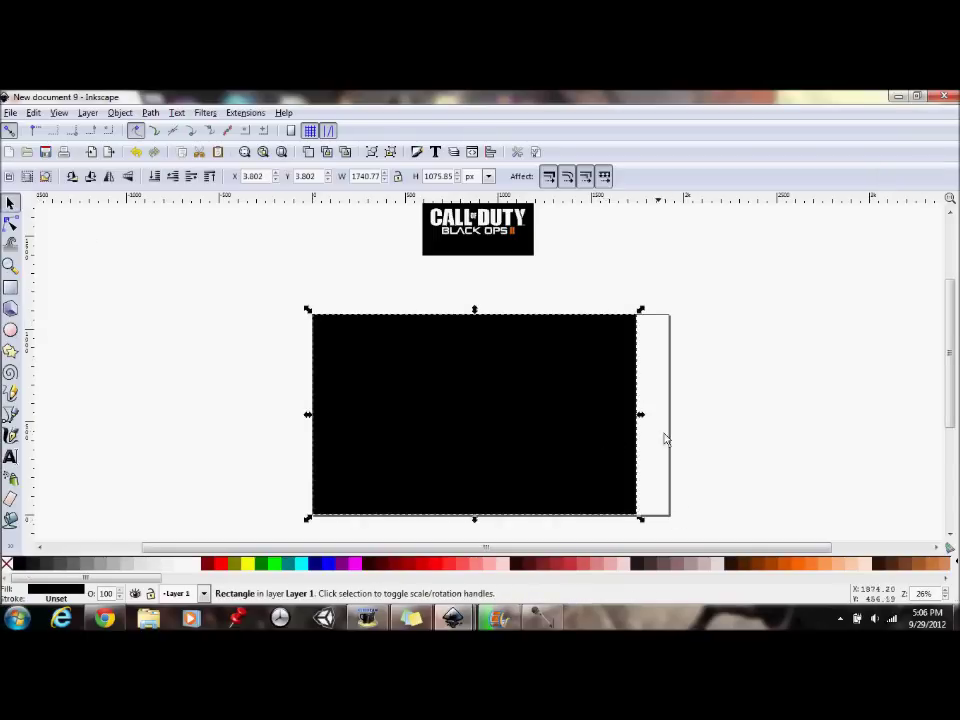
left_click_drag(641, 420, 673, 428)
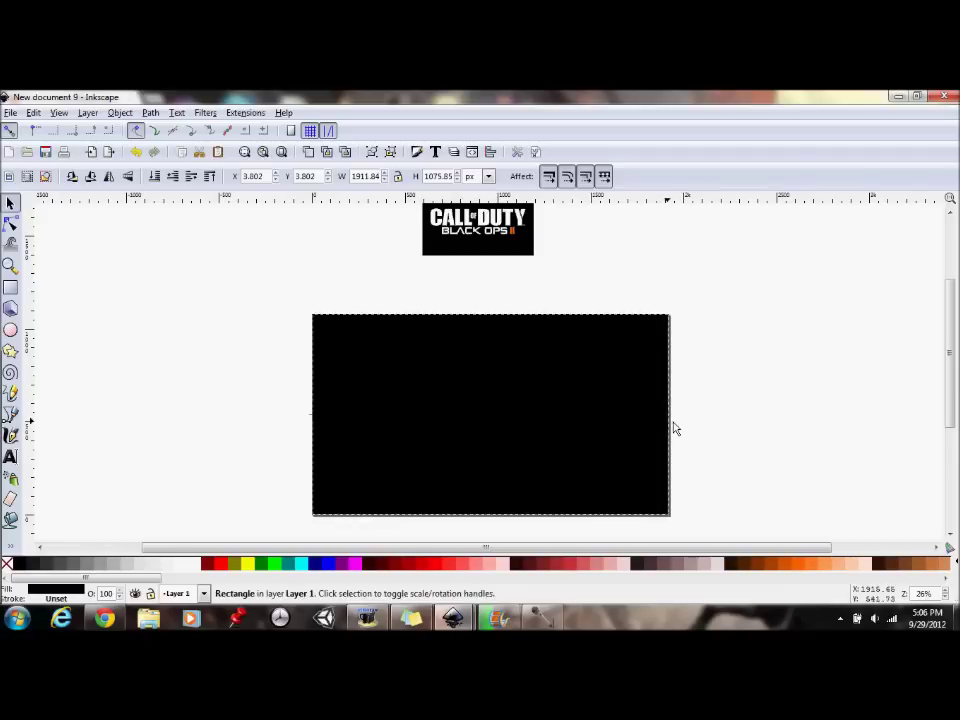
left_click(722, 435)
left_click(604, 472)
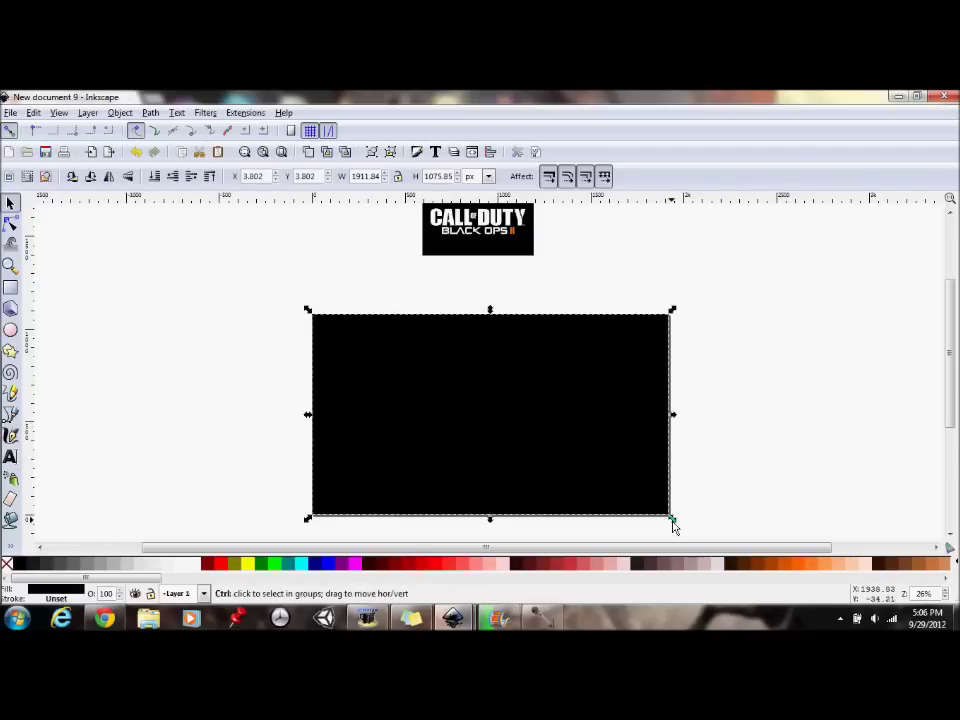
left_click_drag(674, 527, 676, 528)
left_click(724, 486)
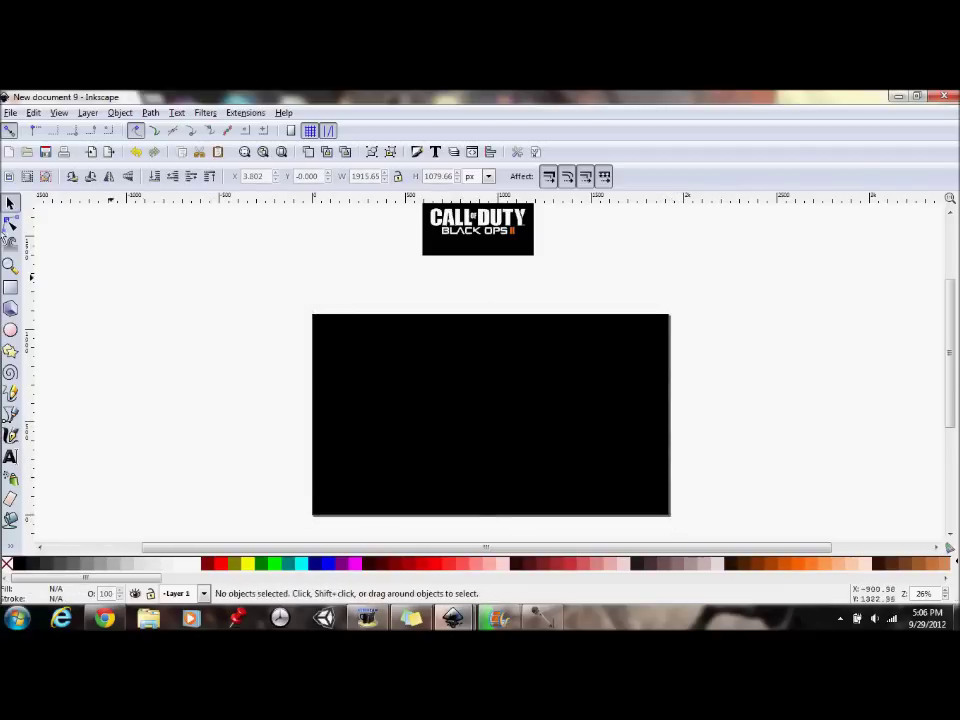
left_click(10, 265)
left_click_drag(384, 343, 689, 532)
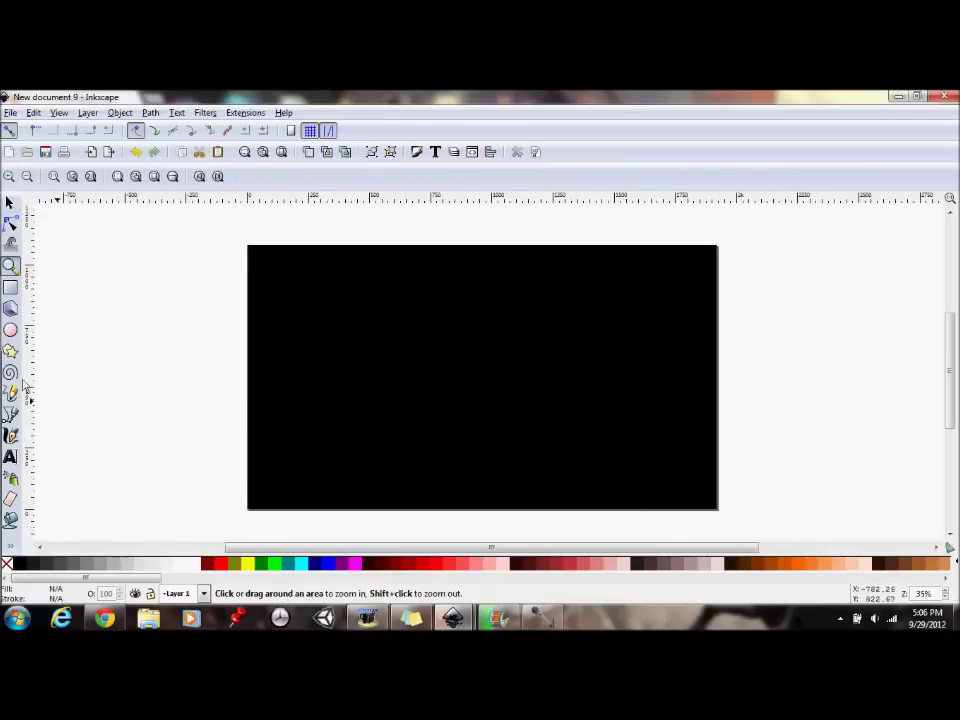
Add the word CALL in white Impact at font size 400 on the black rectangle.
left_click(10, 457)
left_click(275, 349)
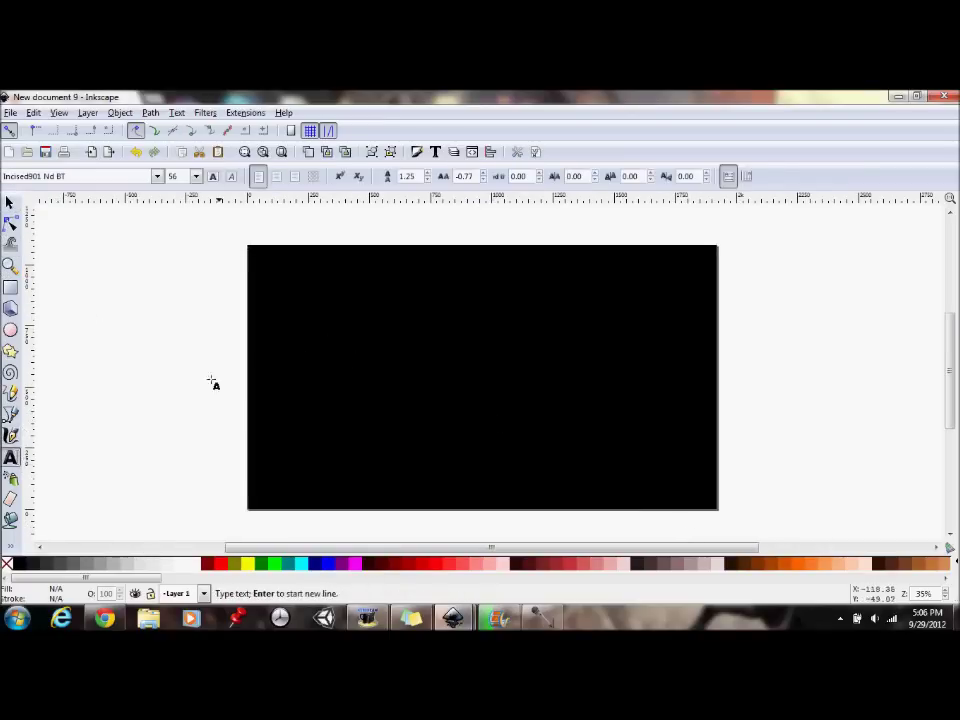
left_click(157, 176)
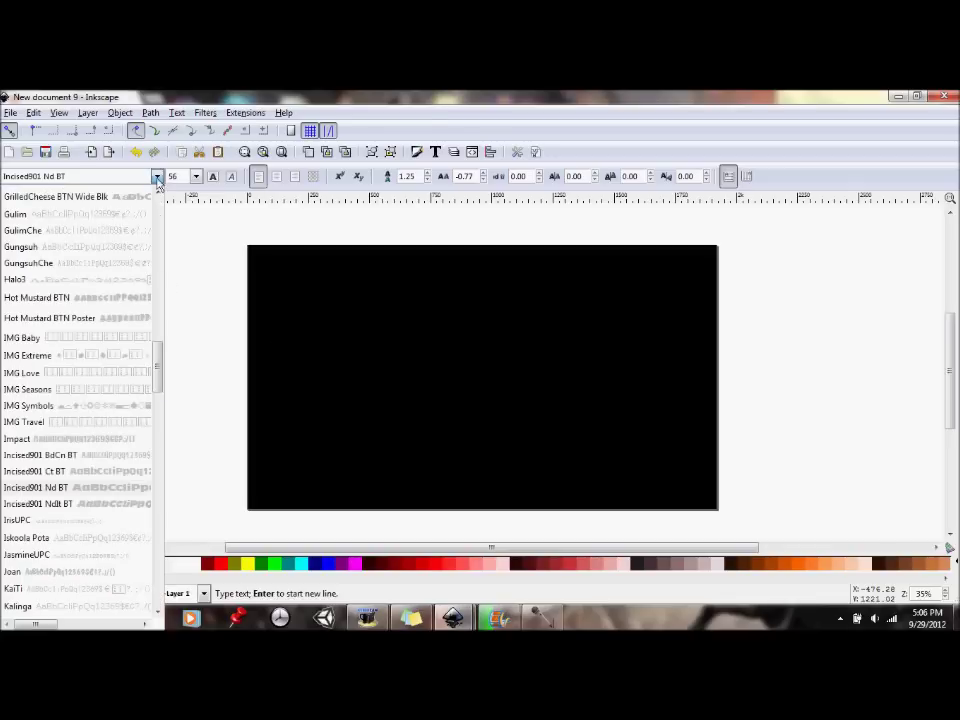
left_click(122, 438)
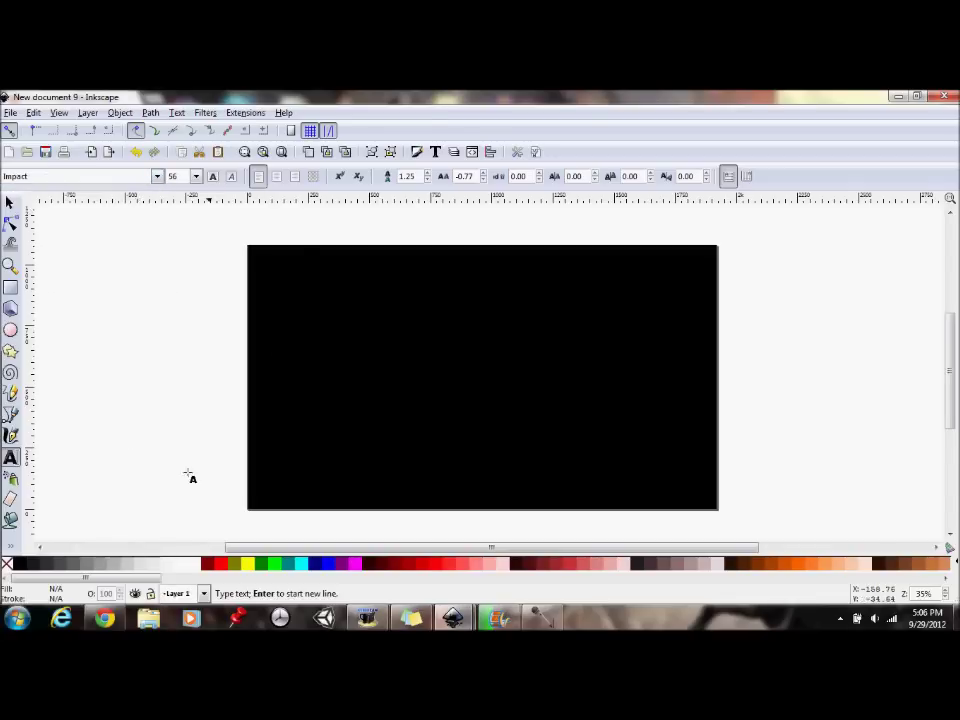
type("T")
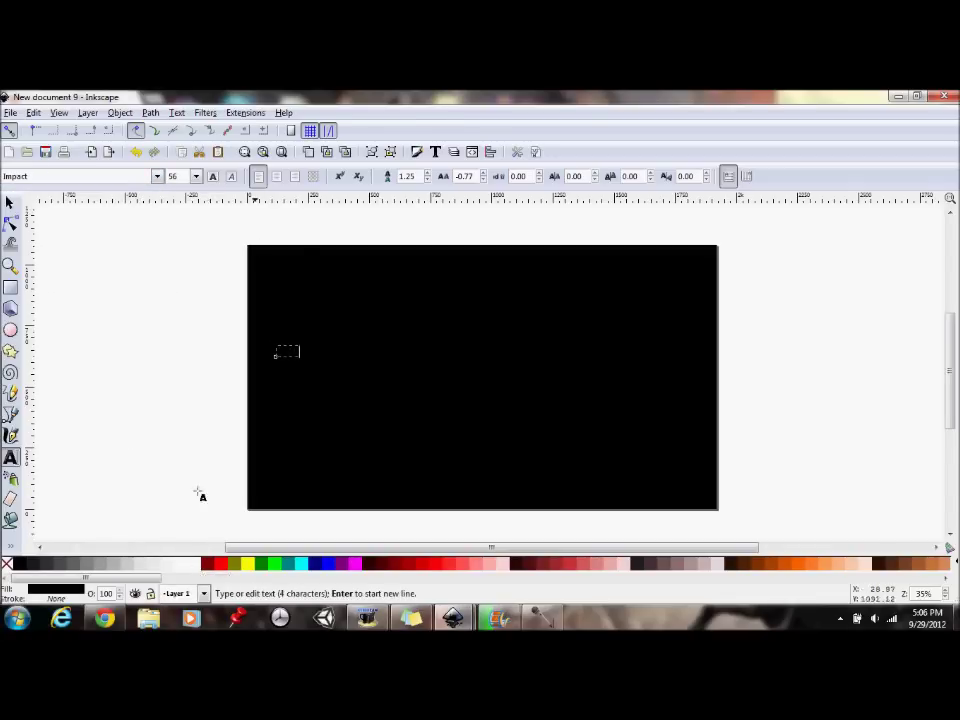
left_click(190, 564)
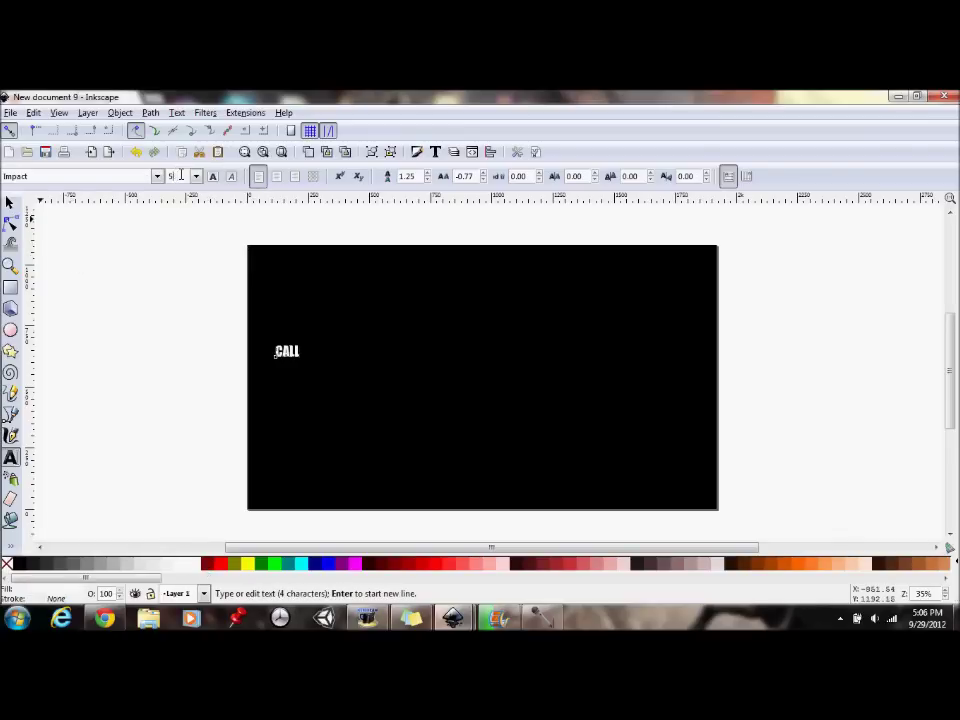
type("400")
key("Return")
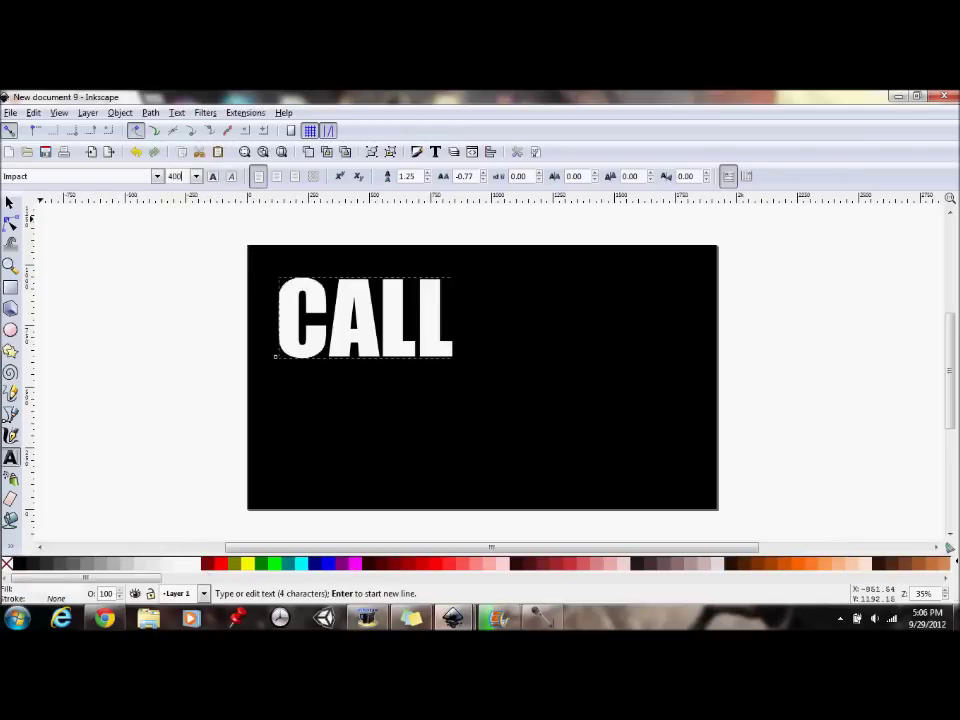
Move CALL slightly lower on the left of the rectangle.
key("F1")
left_click_drag(358, 342, 366, 381)
key("F8")
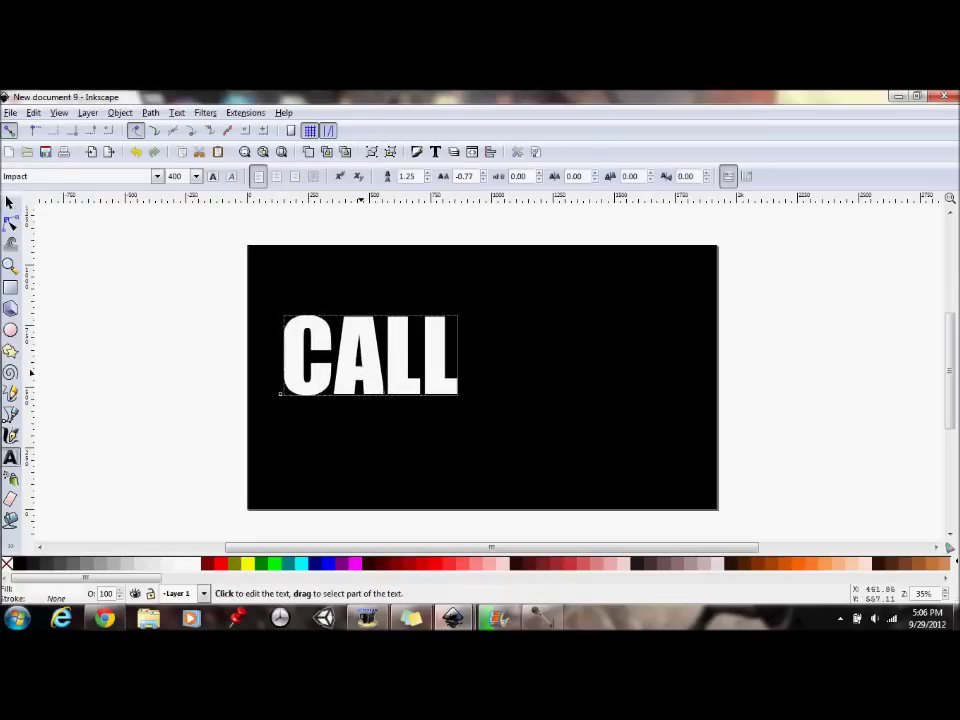
key("F1")
left_click(178, 302)
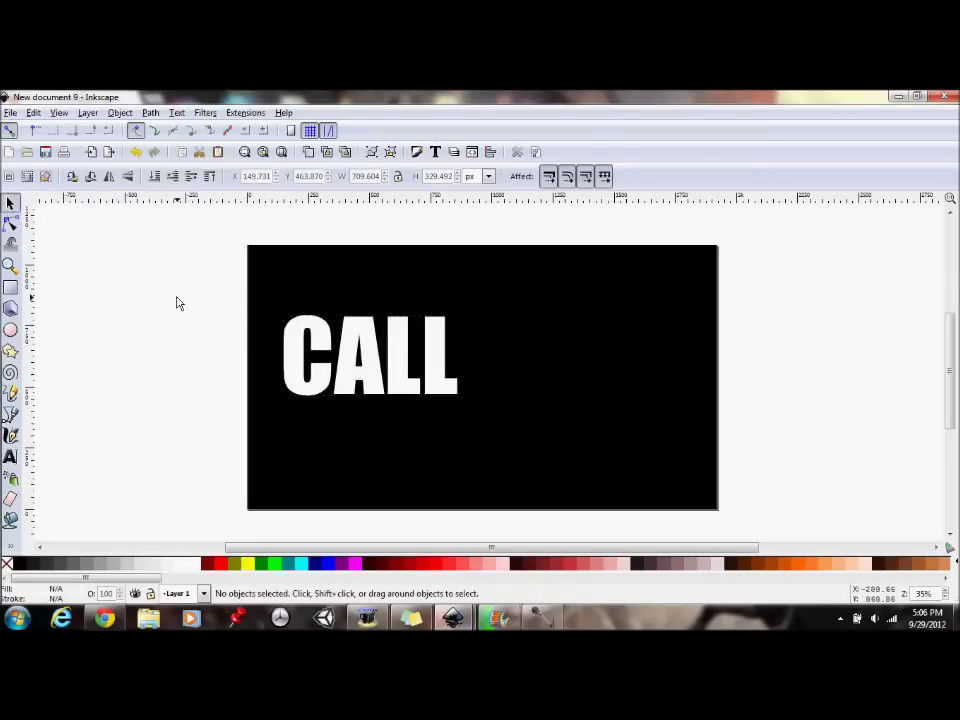
mouse_move(2, 462)
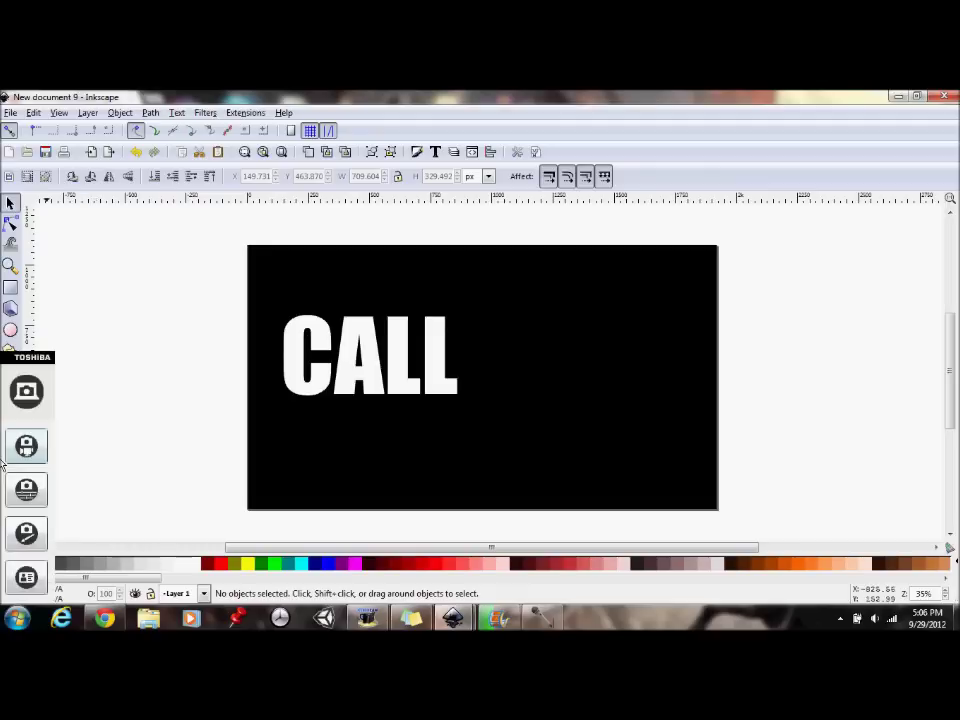
left_click(419, 362)
left_click(10, 456)
Add the word DUTY in white at font size 400 below CALL.
left_click(258, 428)
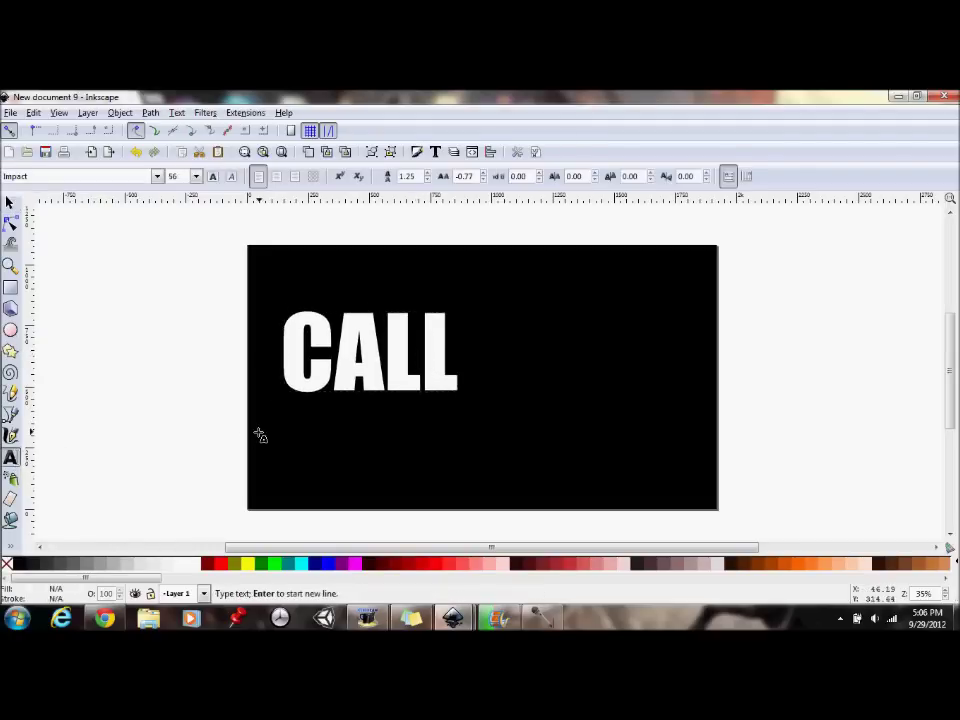
type("N")
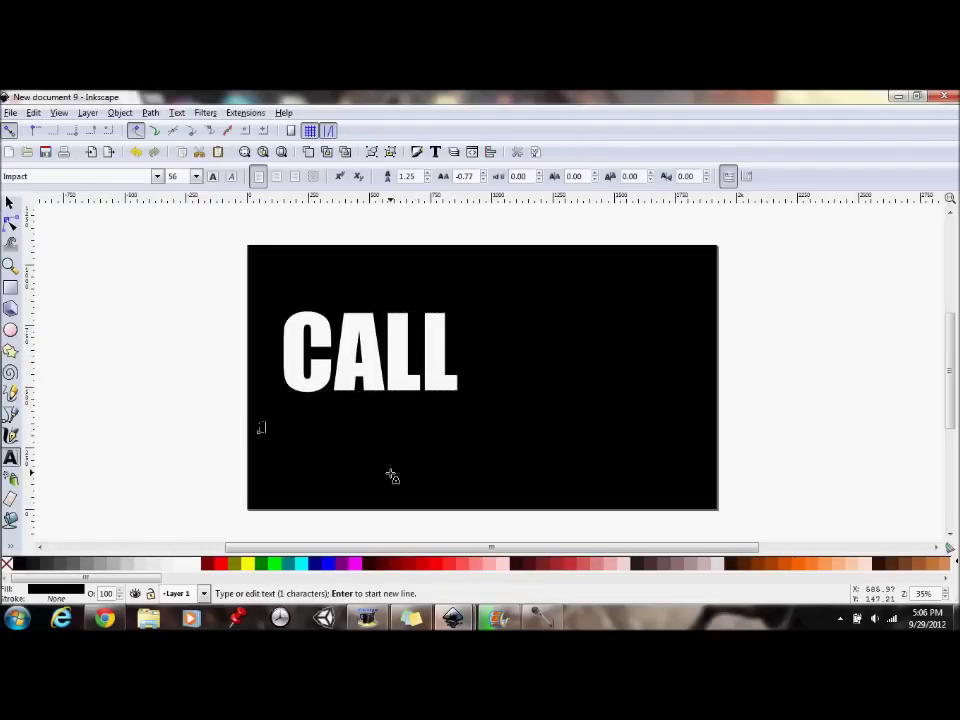
type("UTY")
left_click(197, 563)
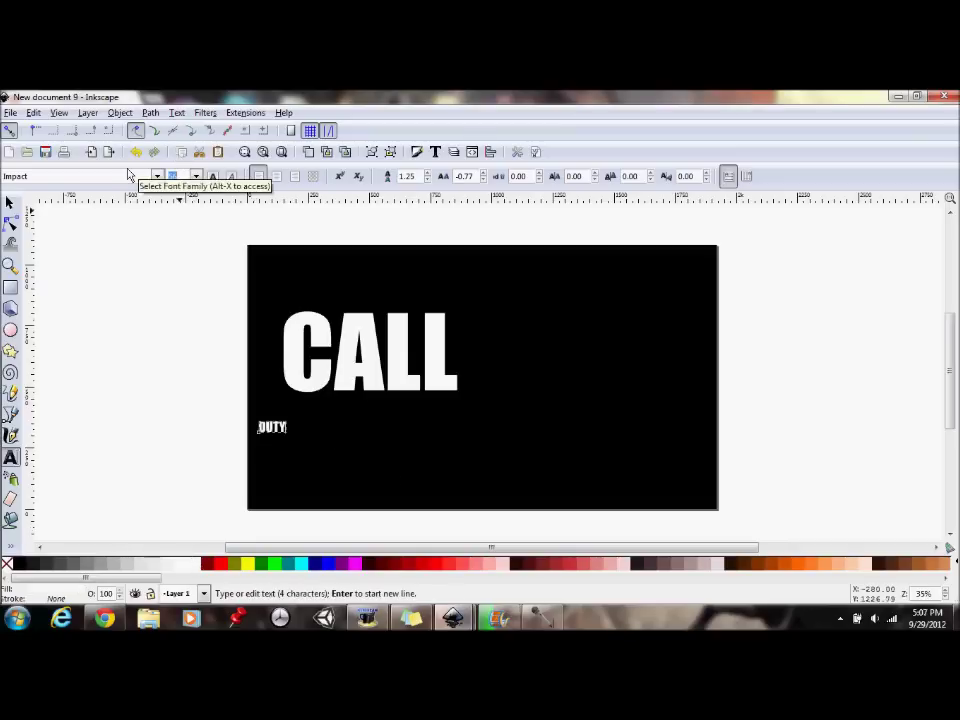
type("400")
key("Return")
Move DUTY beside CALL and line the two up on one line.
key("F1")
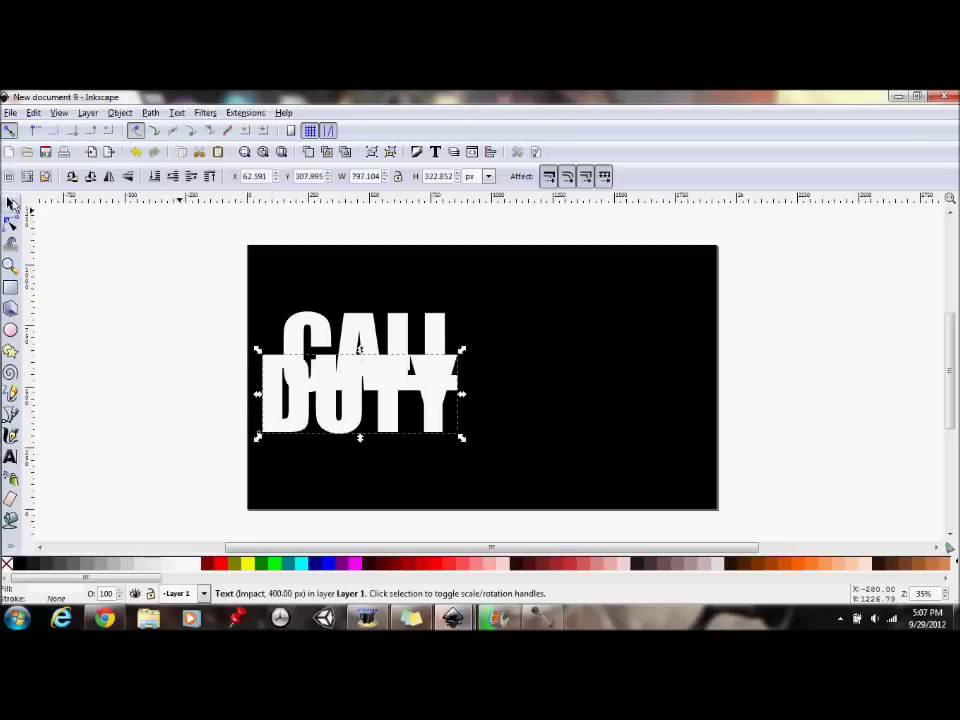
left_click_drag(417, 411, 635, 386)
left_click(800, 347)
left_click(772, 378)
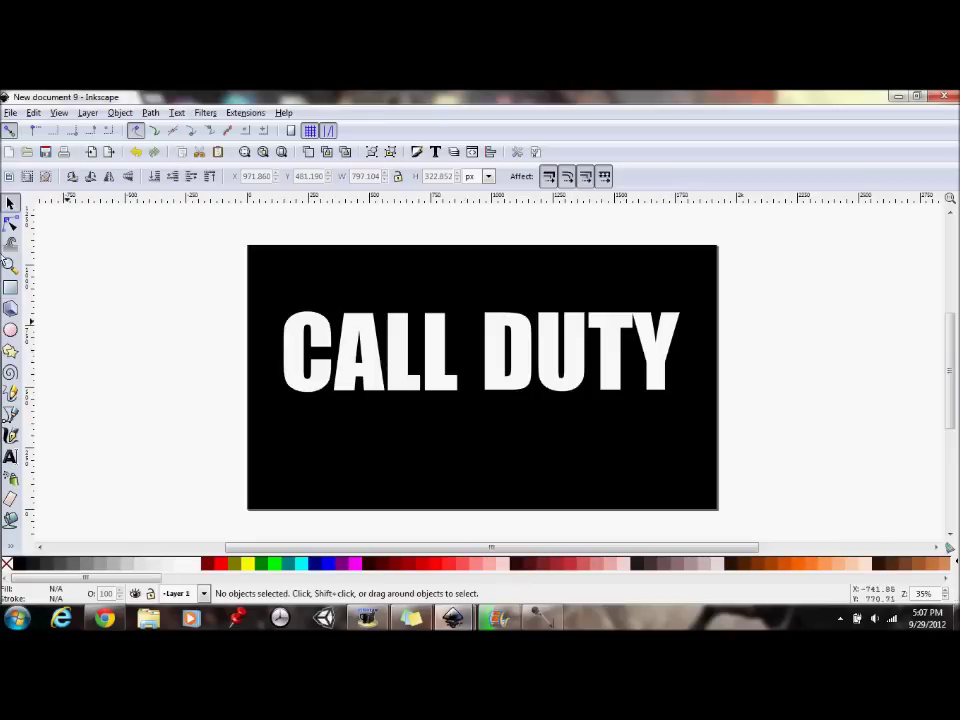
mouse_move(3, 368)
left_click(12, 457)
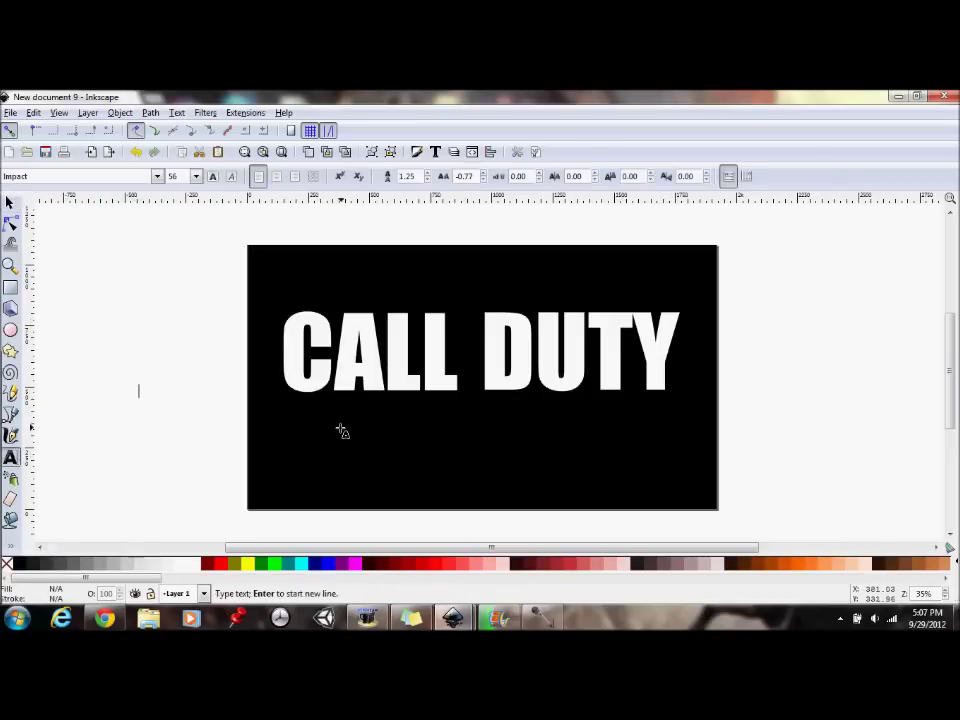
Add a smaller OF at font size 144 and place it between CALL and DUTY.
type("OF")
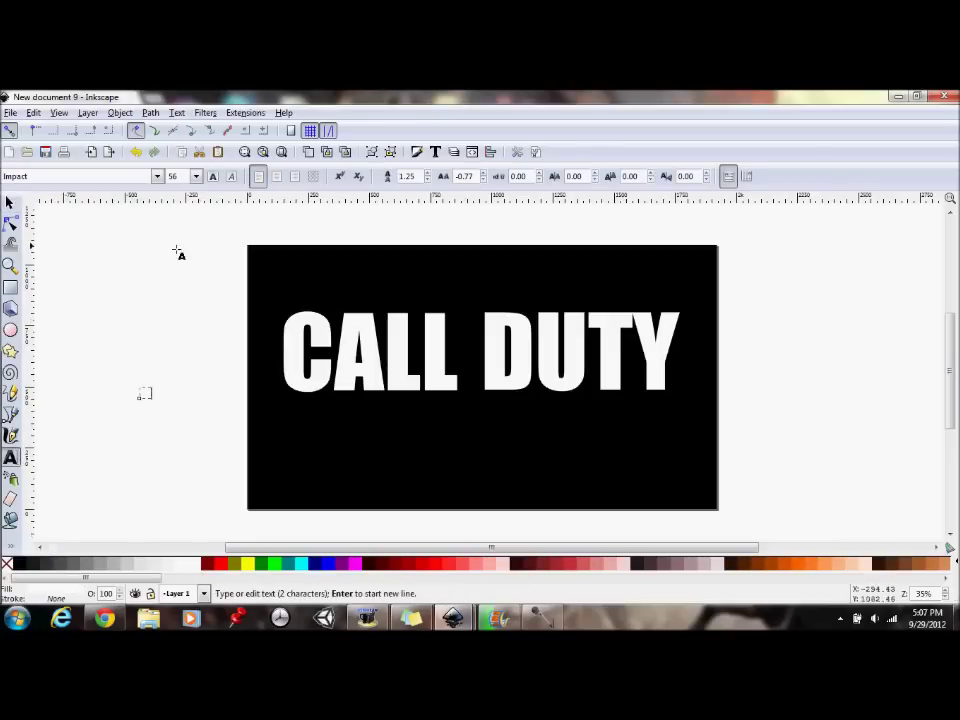
left_click(197, 176)
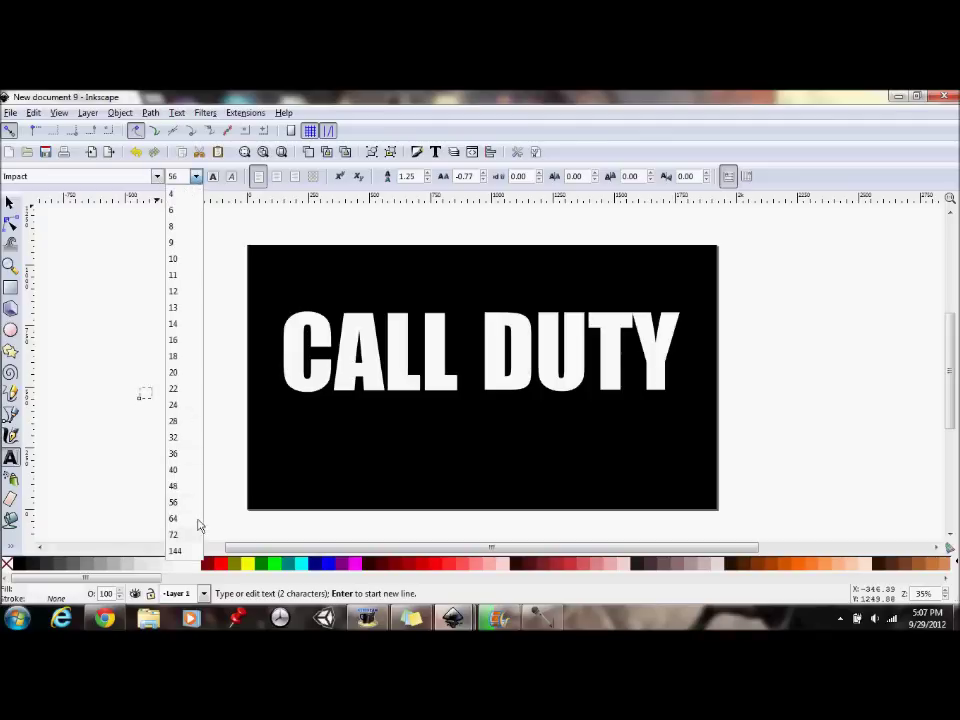
left_click(176, 550)
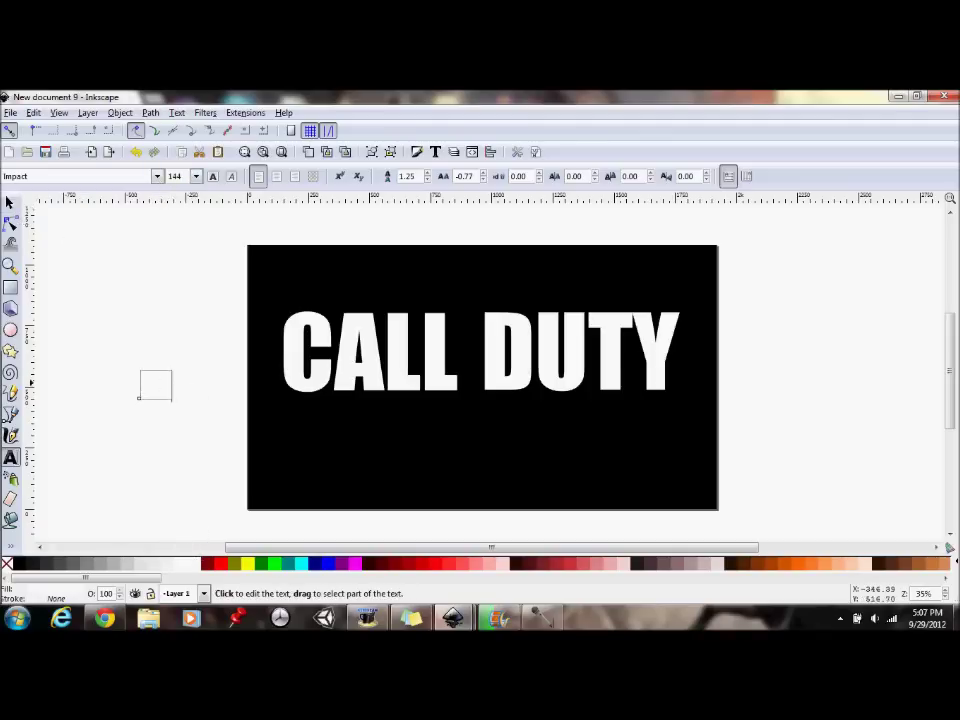
left_click(10, 203)
left_click_drag(160, 388, 478, 342)
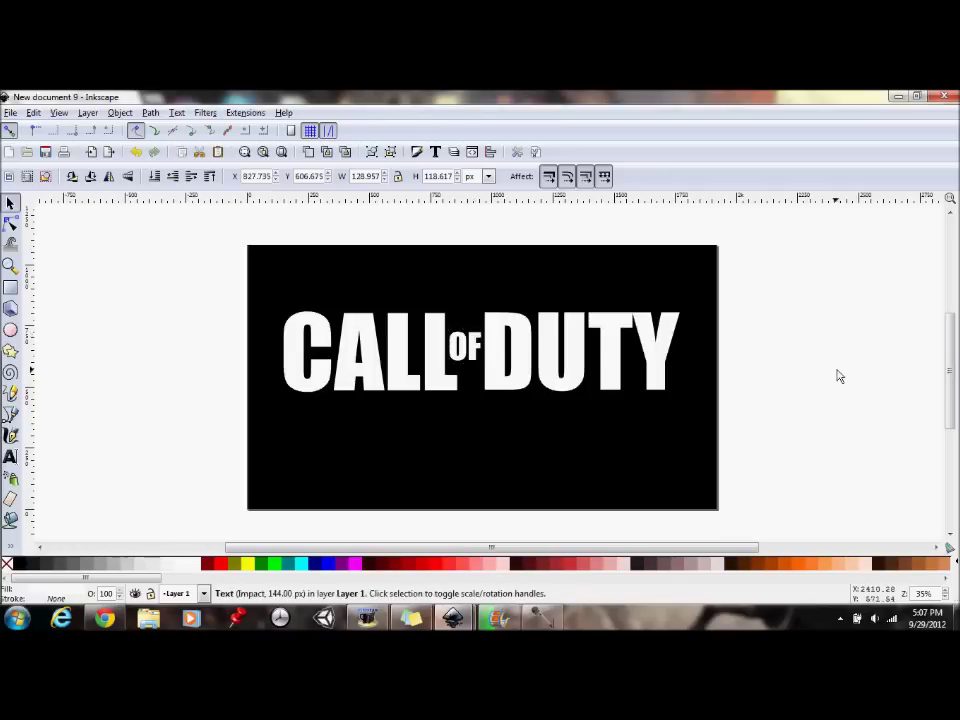
left_click(838, 375)
Select the three CALL OF DUTY words and shift them about 3 px left.
mouse_move(955, 348)
left_mouse_down()
mouse_move(955, 262)
mouse_move(955, 342)
left_mouse_up()
left_click_drag(199, 285, 711, 420)
left_click_drag(598, 372, 601, 385)
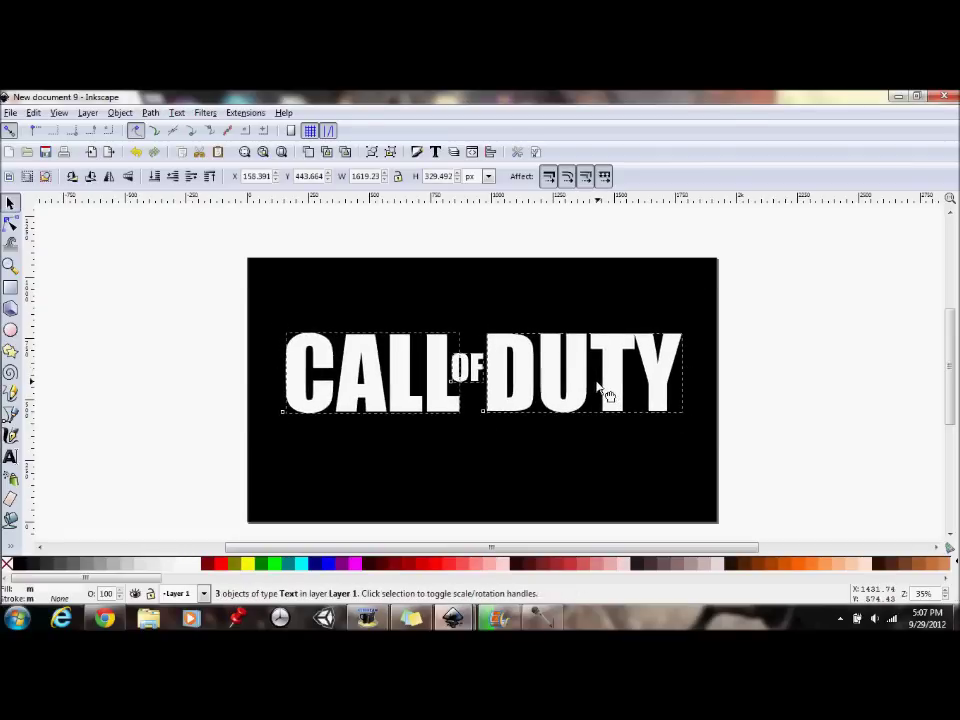
left_click_drag(600, 385, 597, 385)
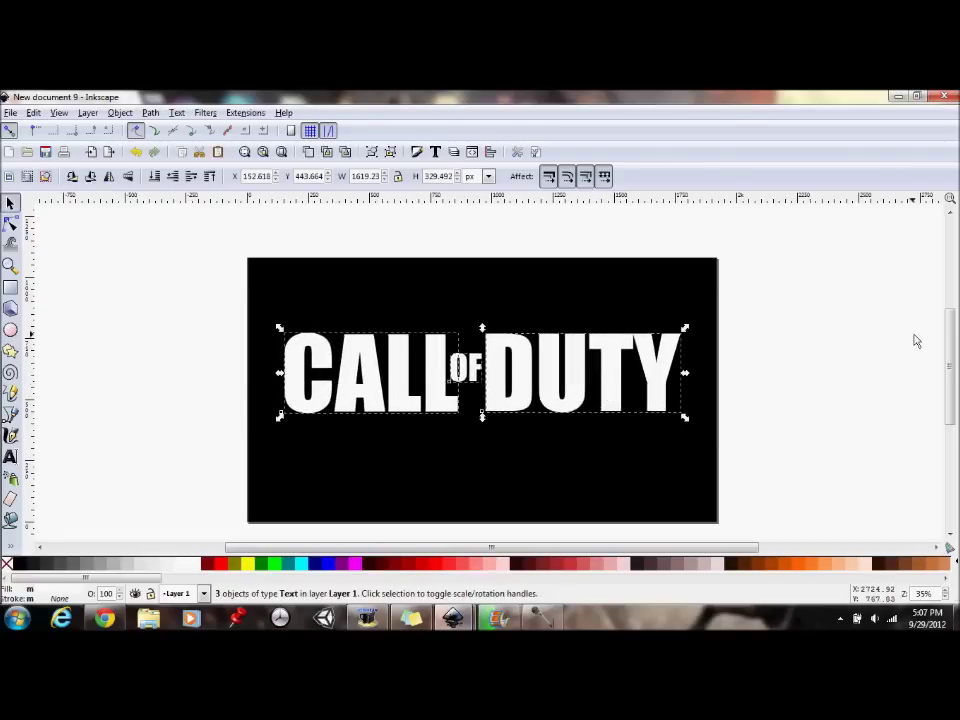
left_click(915, 339)
scroll(948, 356, "down", 1)
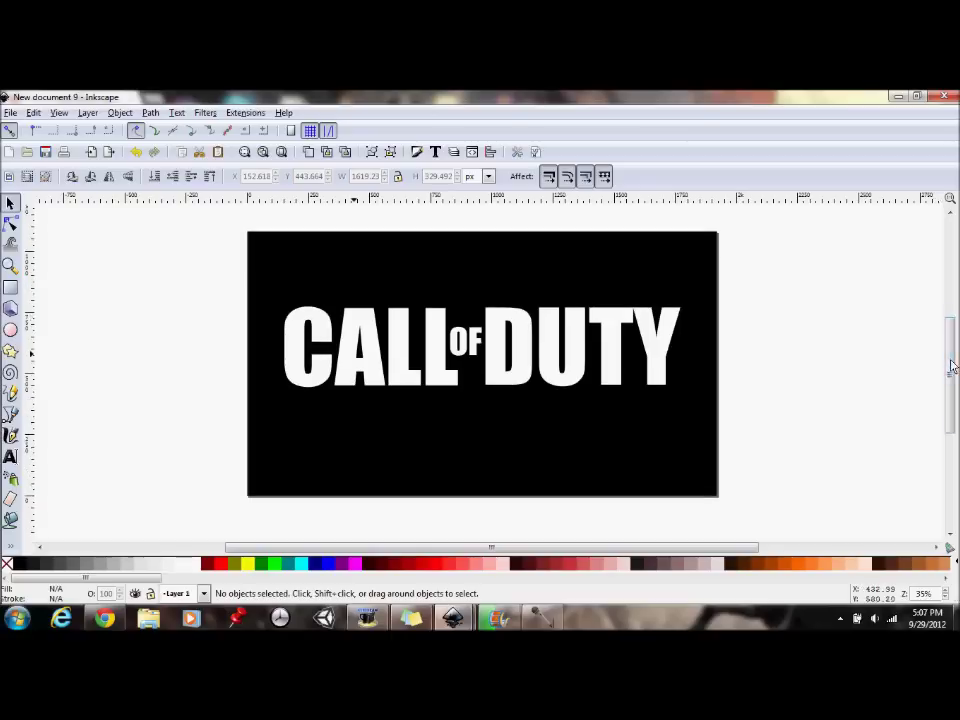
left_click(10, 265)
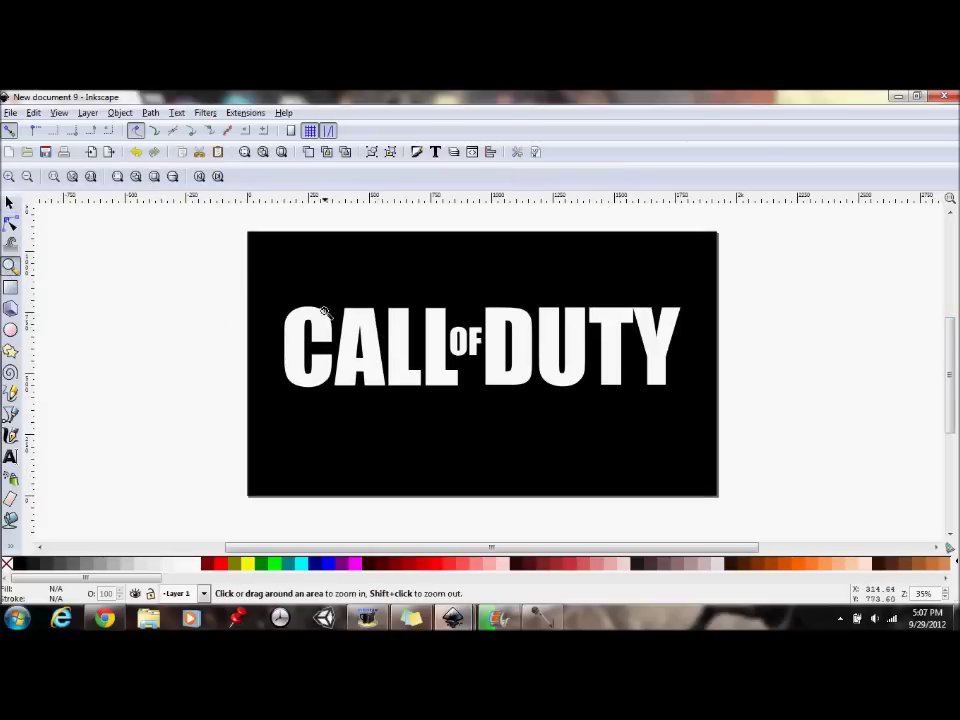
left_click_drag(324, 311, 403, 410)
Draw a closed wedge from the A's apex to its base and fill it black.
mouse_move(7, 442)
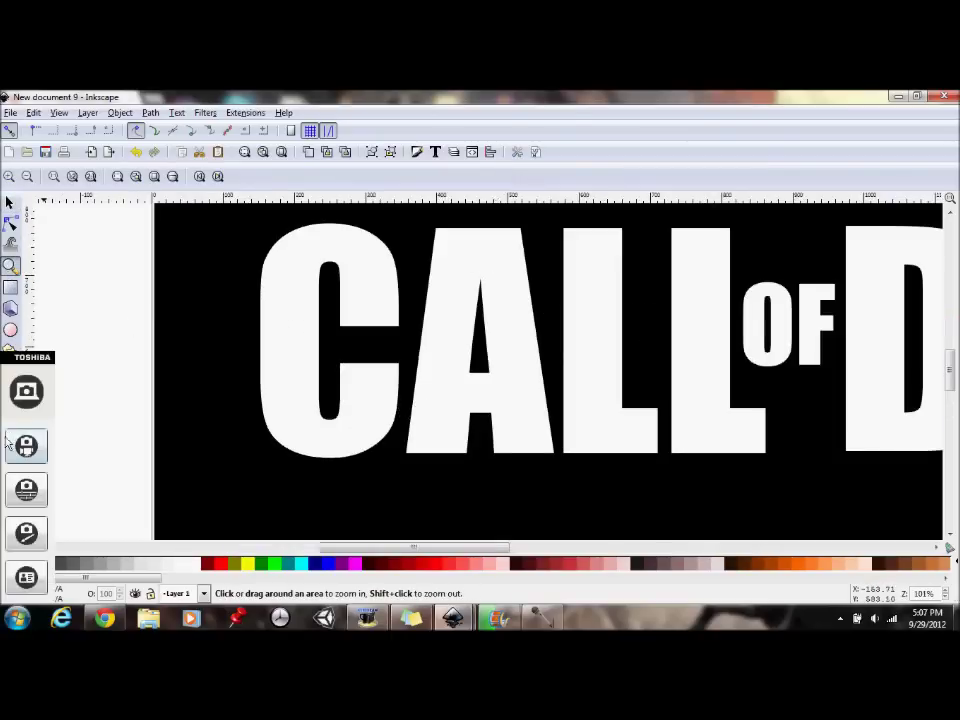
left_click(12, 415)
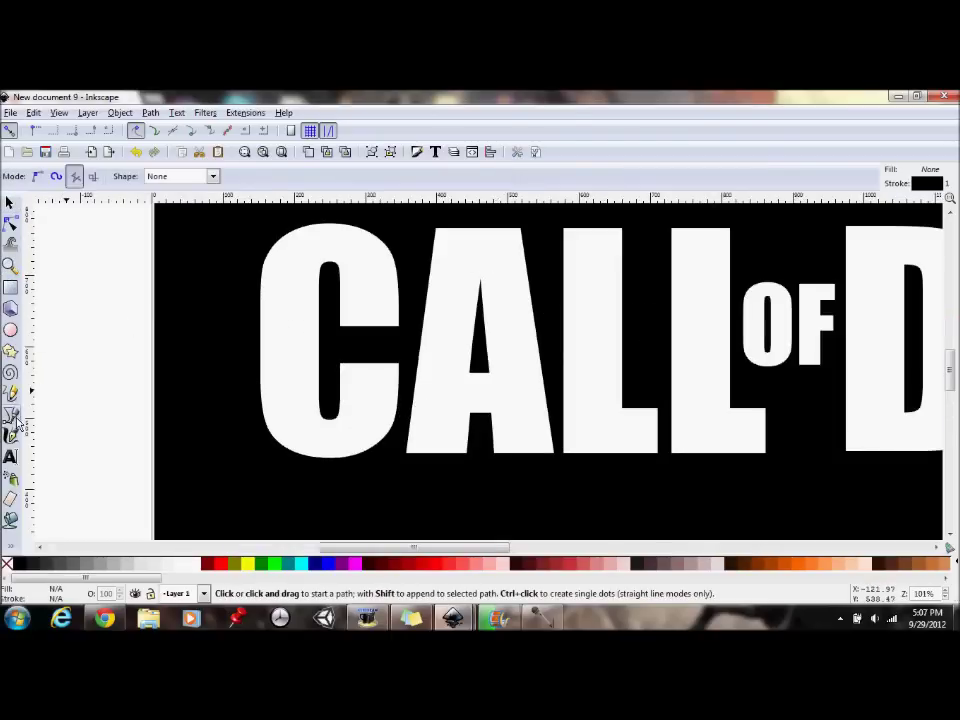
left_click(480, 282)
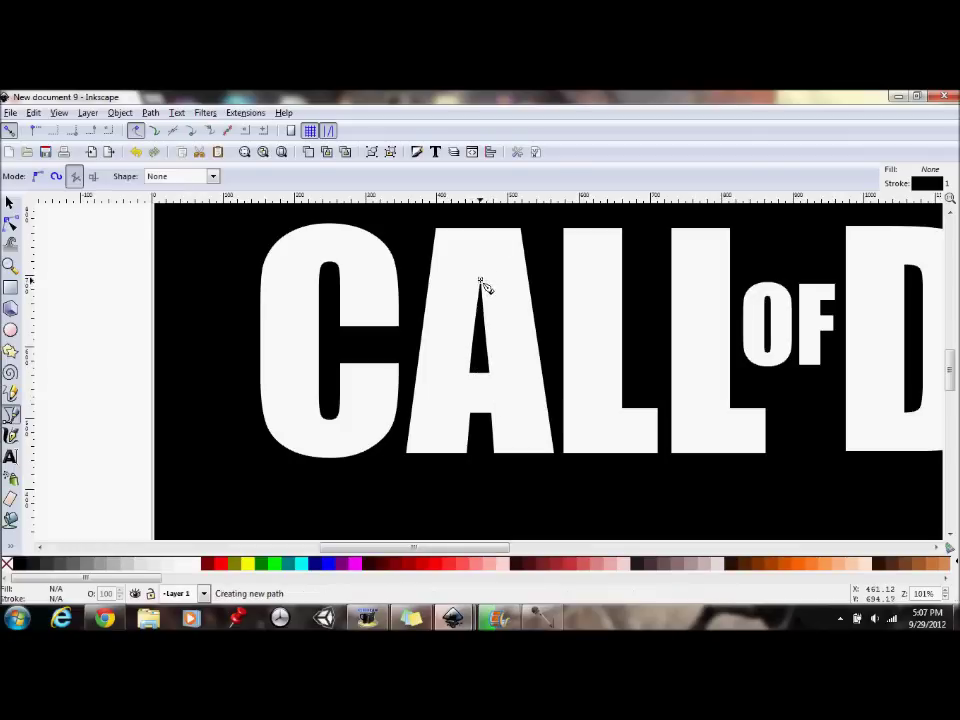
left_click(460, 461)
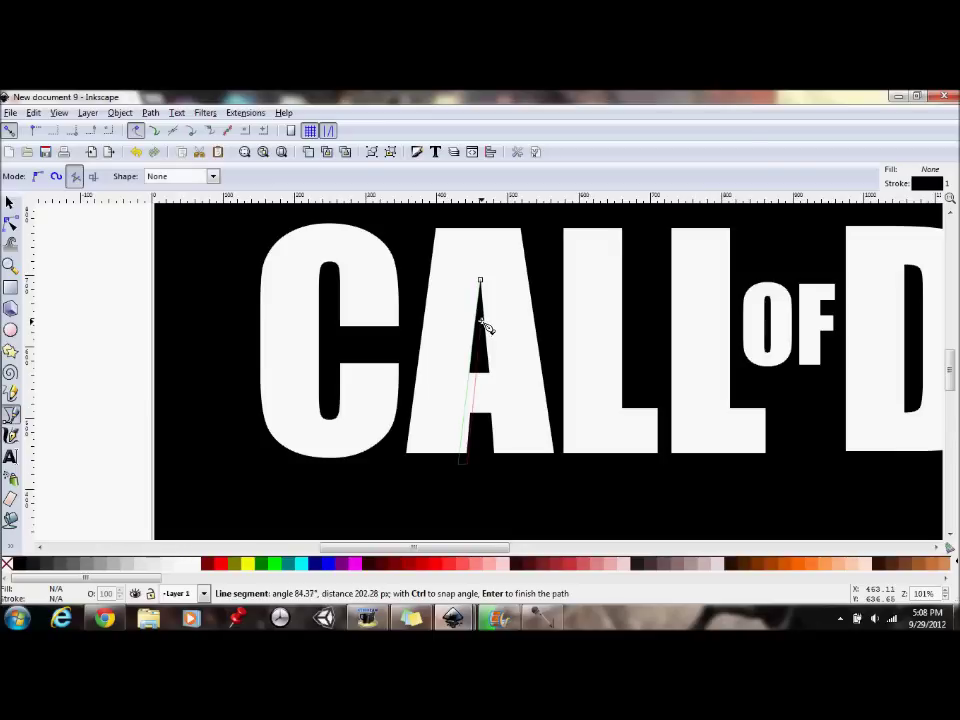
left_click(481, 283)
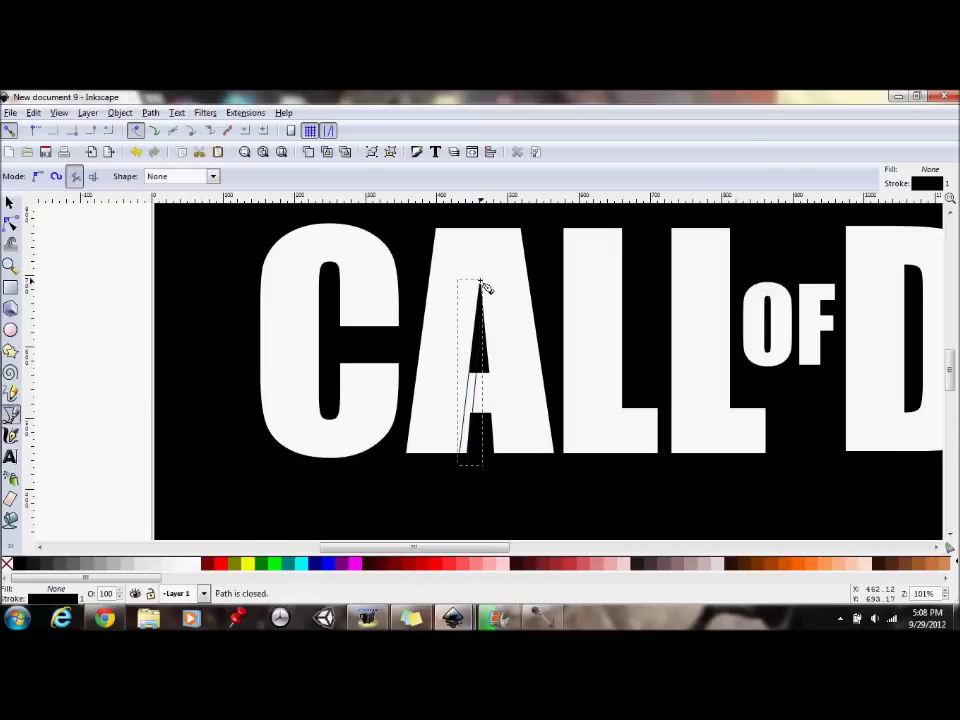
left_click(20, 567)
Nudge the wedge's bottom node slightly left to fit the A's base.
left_click(10, 224)
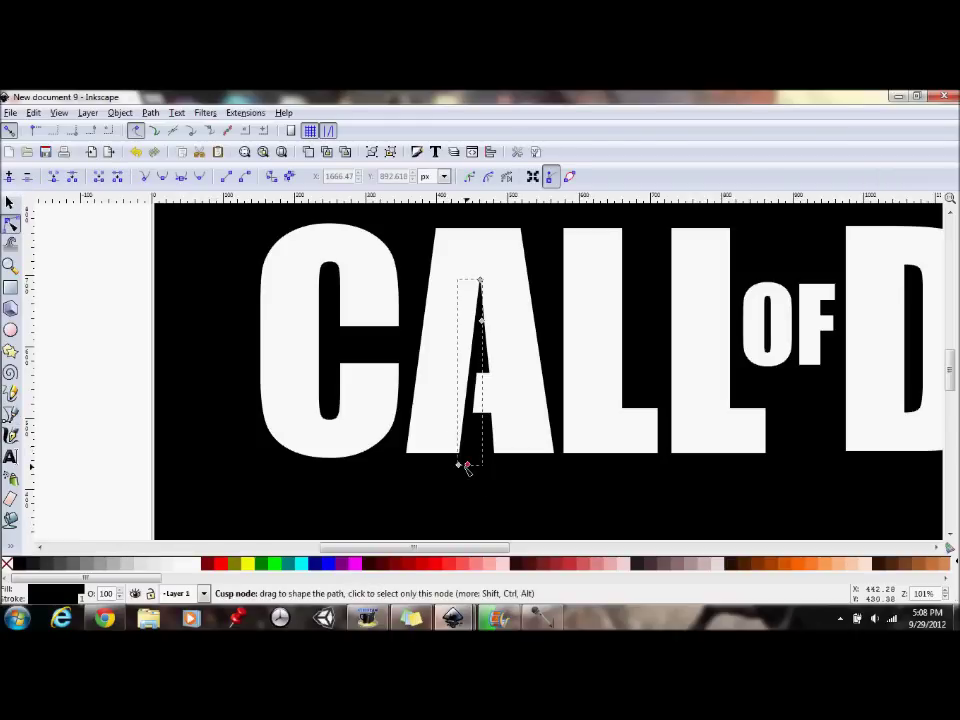
left_click_drag(464, 465, 461, 465)
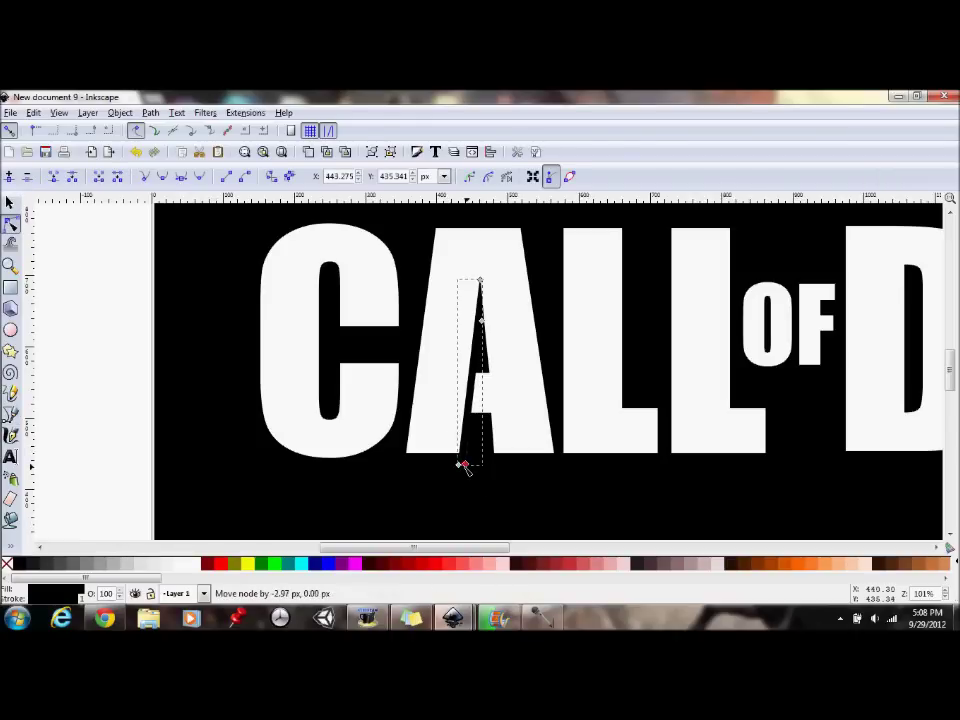
left_click_drag(463, 465, 463, 464)
key("Escape")
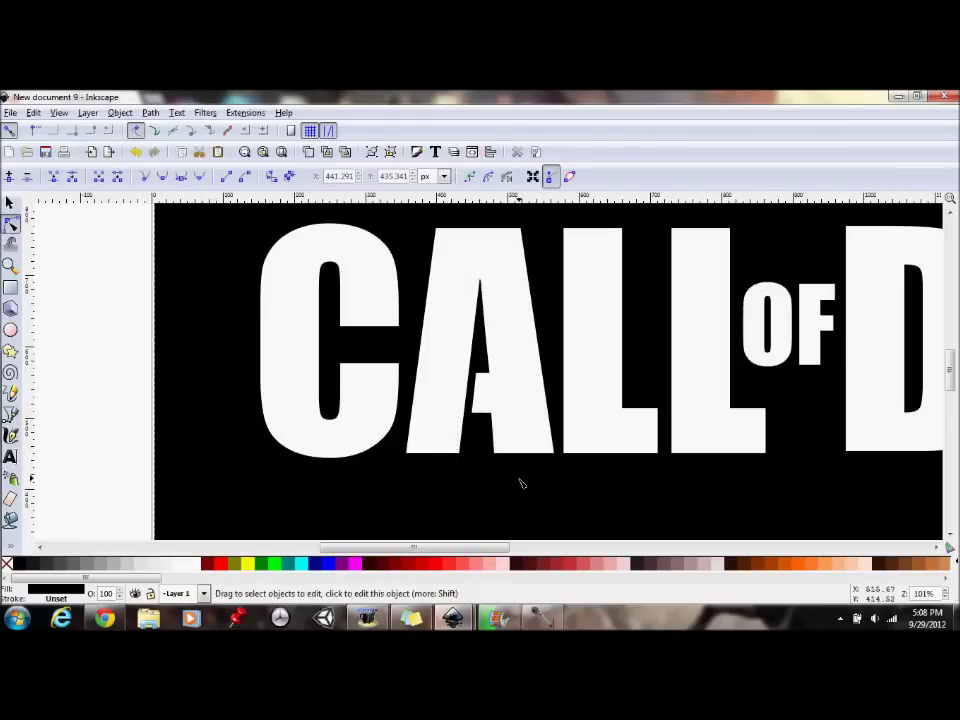
key("z")
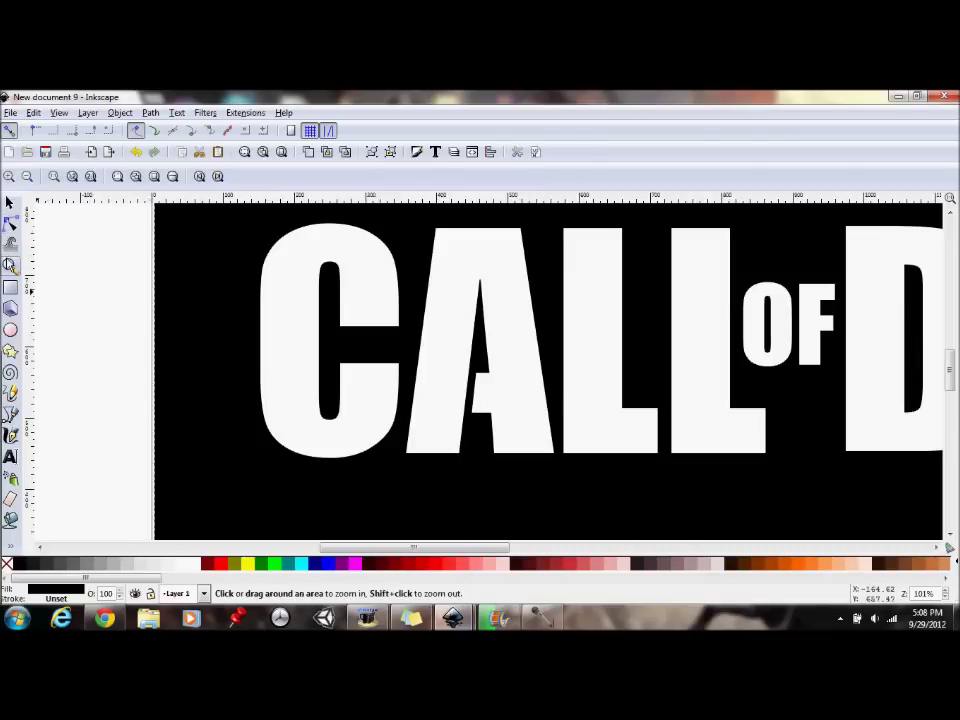
left_click(30, 177)
left_click(30, 177)
left_click(30, 177)
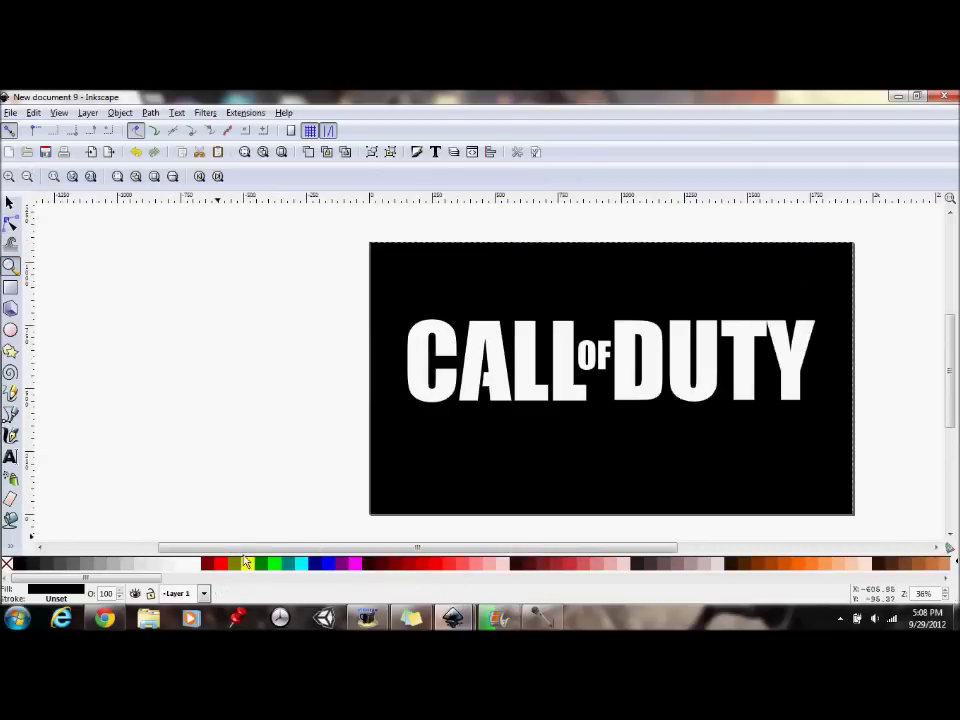
left_click_drag(246, 553, 428, 553)
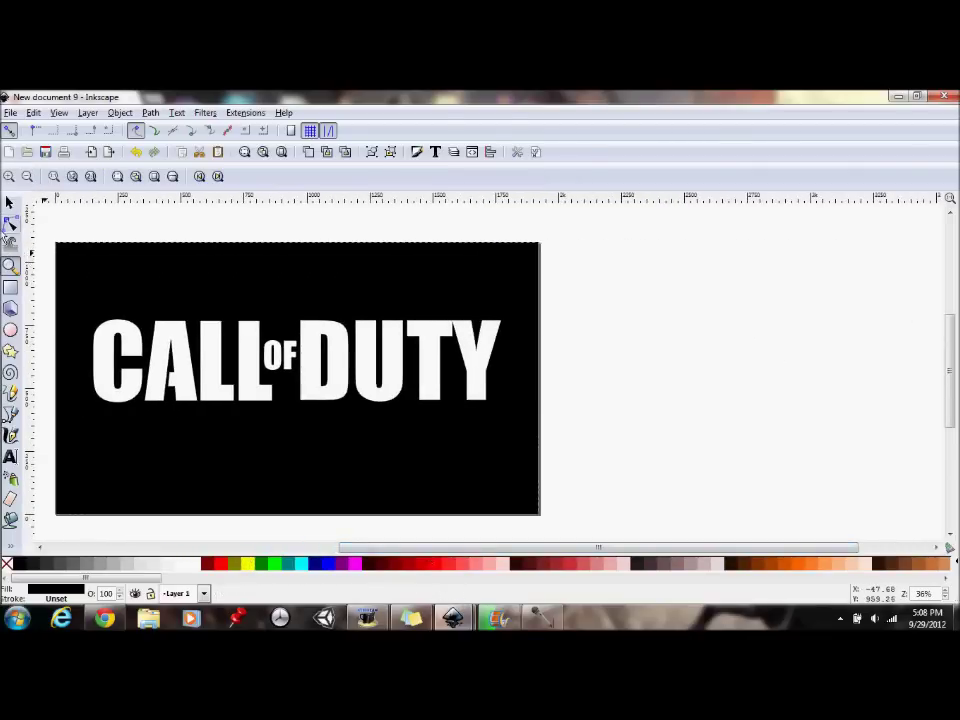
left_click_drag(439, 303, 533, 423)
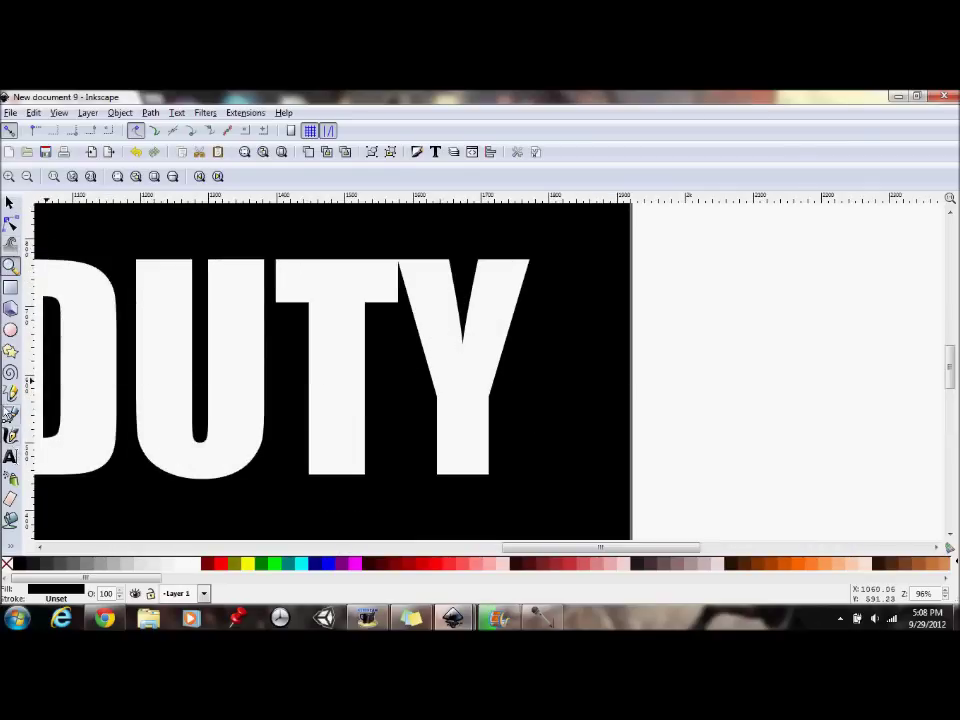
Draw a closed sliver path from the Y's top down its right arm.
left_click(10, 413)
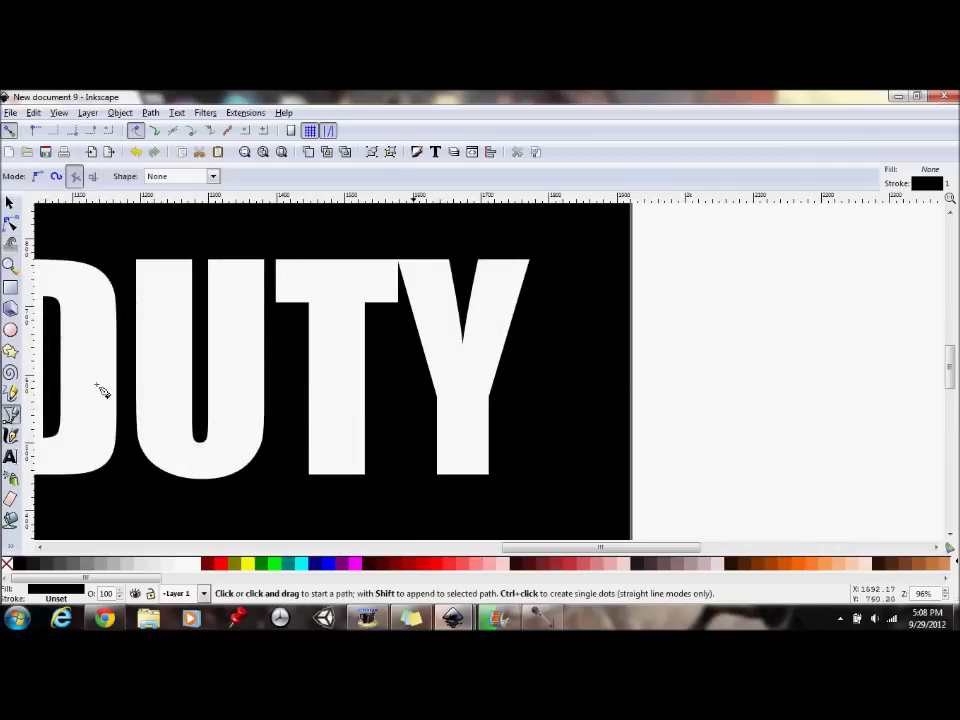
left_click(441, 261)
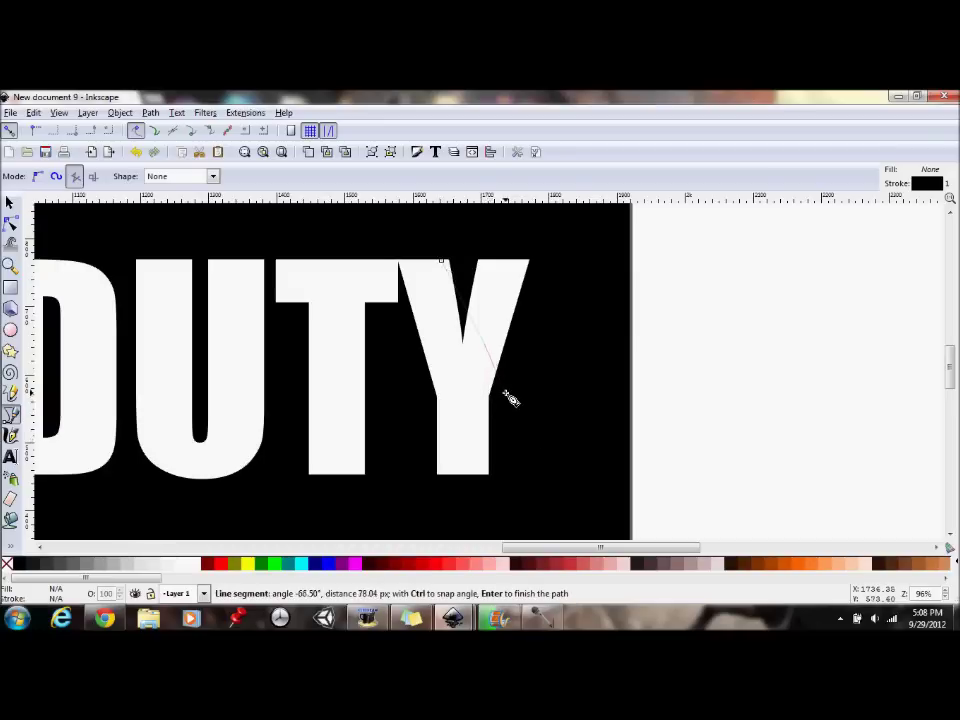
key("Escape")
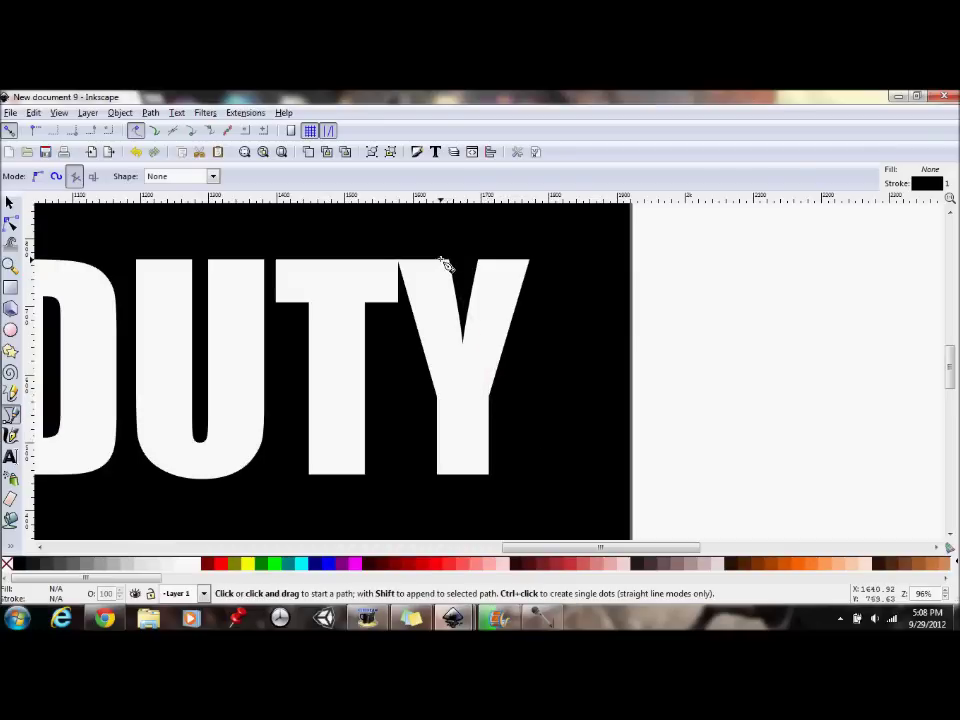
left_click(440, 260)
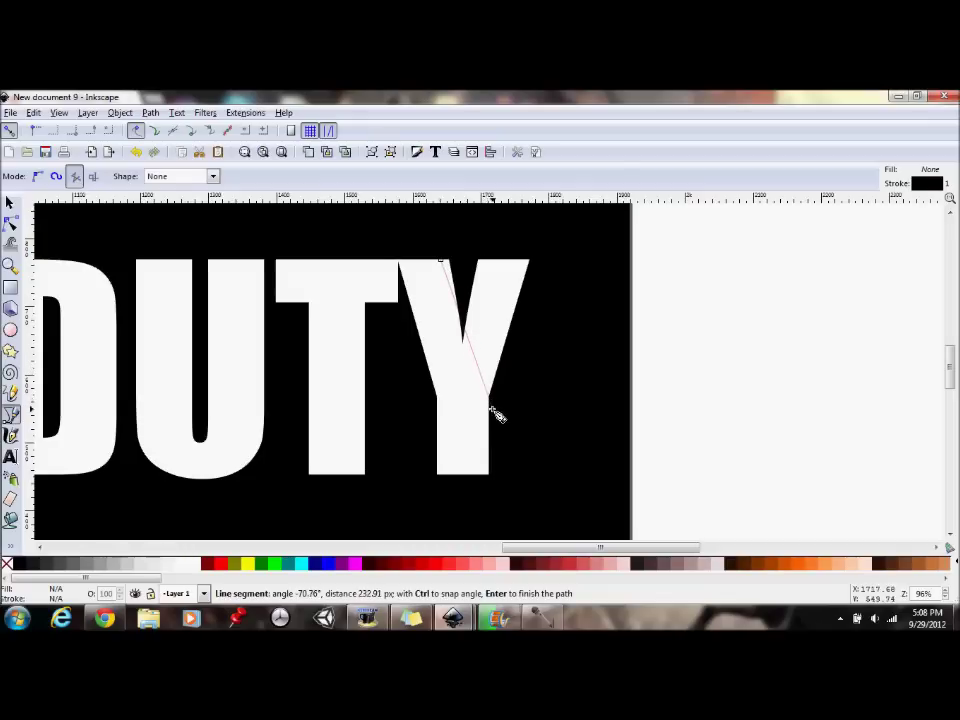
key("Escape")
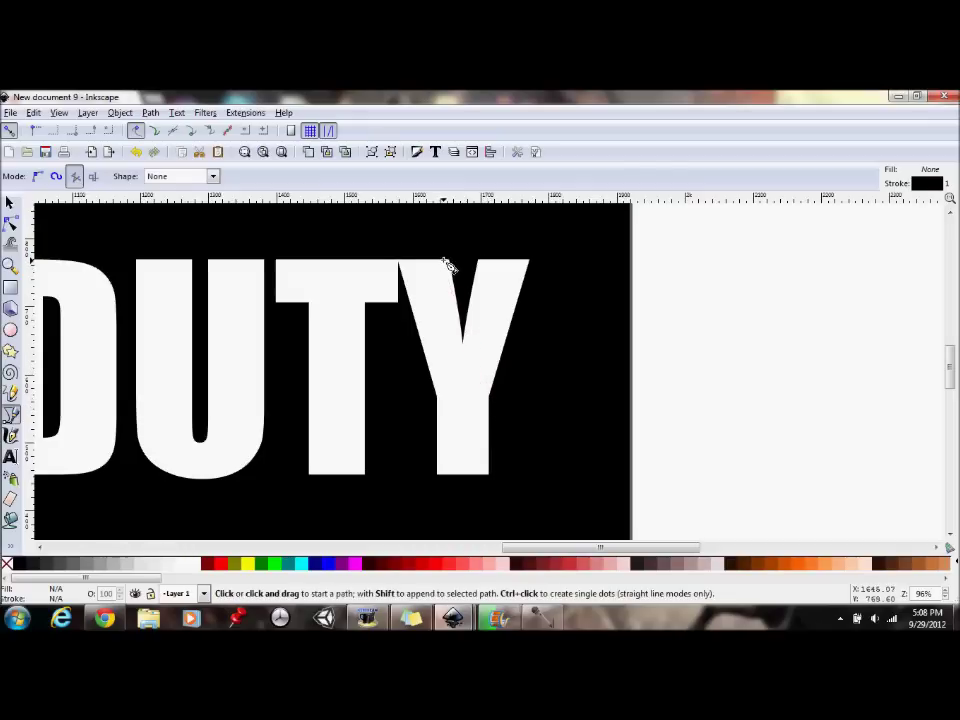
left_click(444, 261)
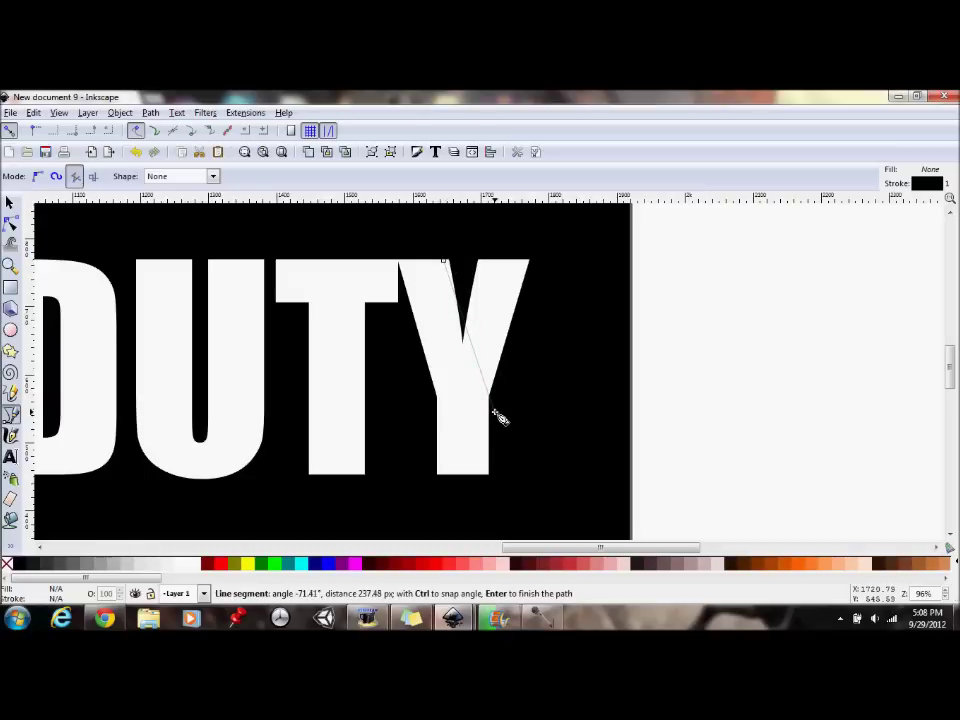
left_click(493, 410)
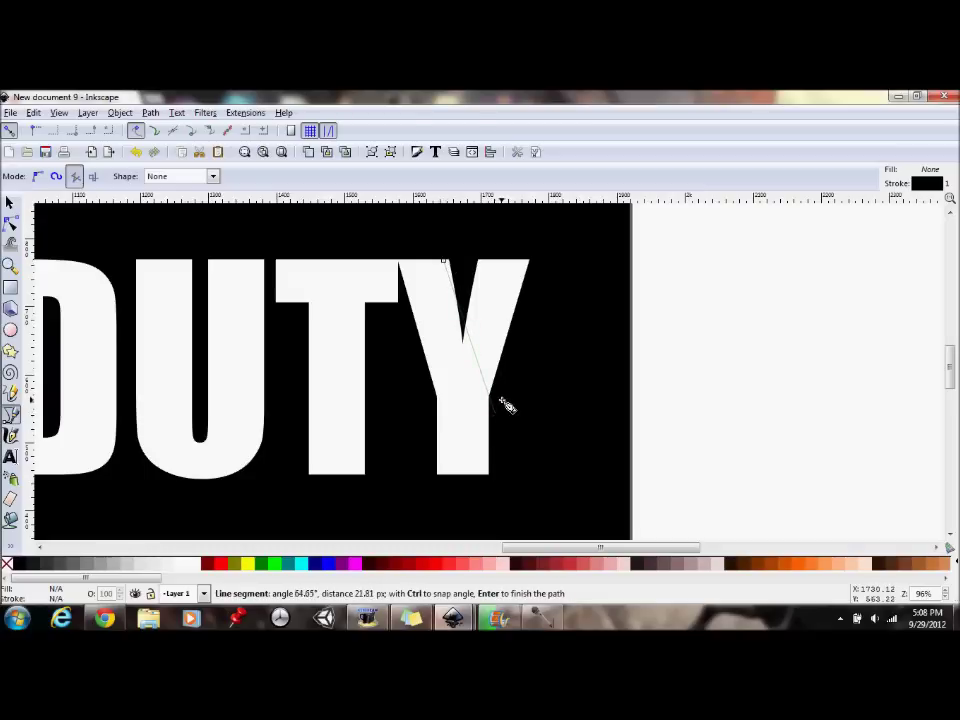
left_click(446, 264)
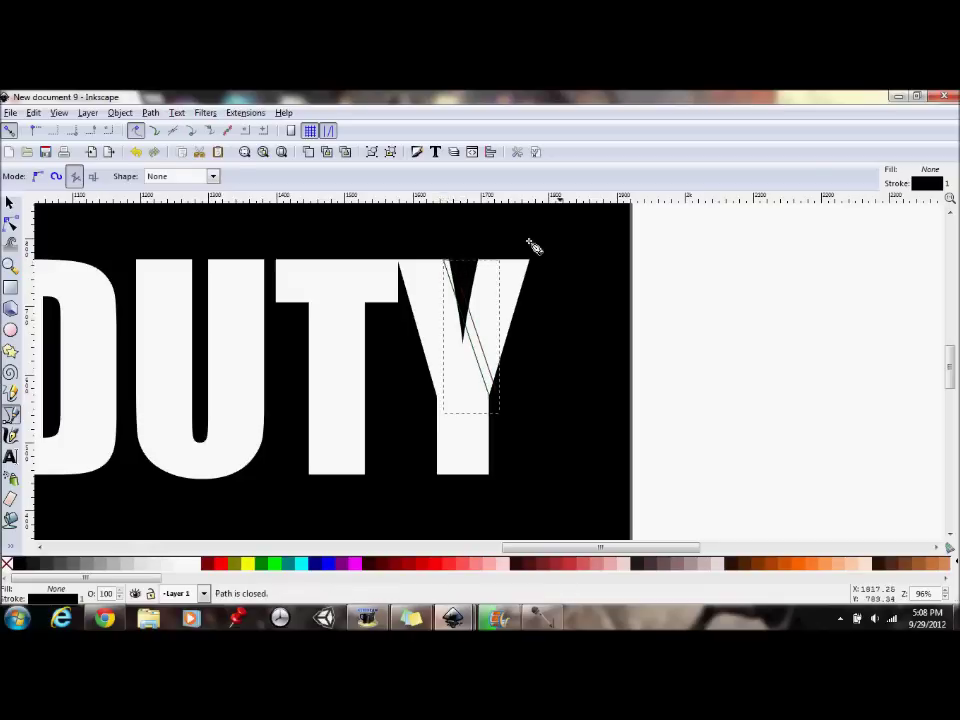
Fill the Y wedge with black.
key("s")
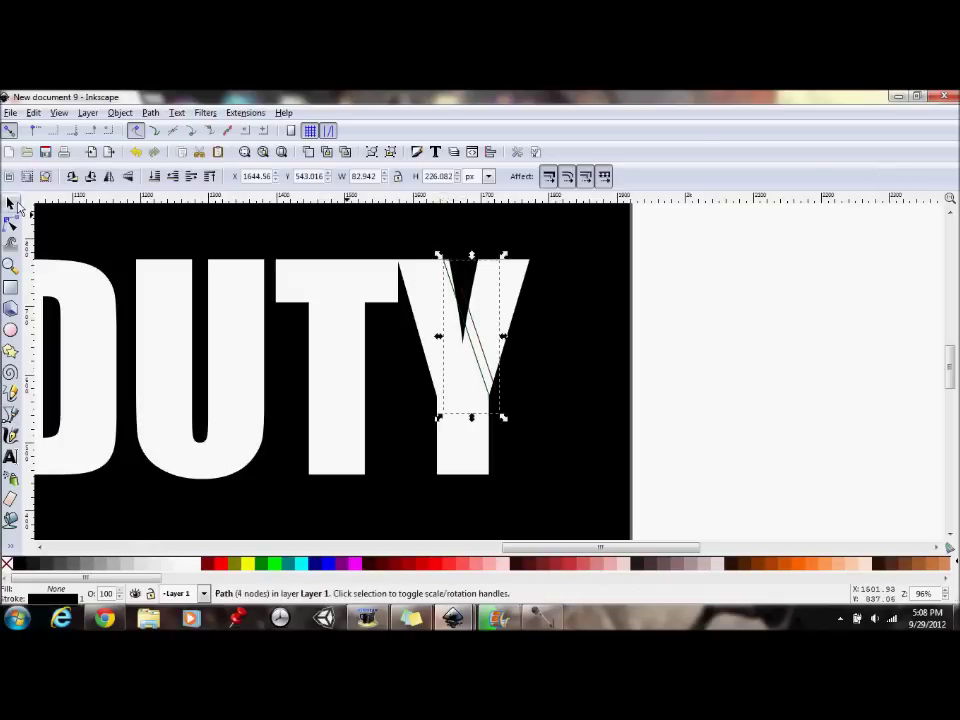
left_click(474, 262)
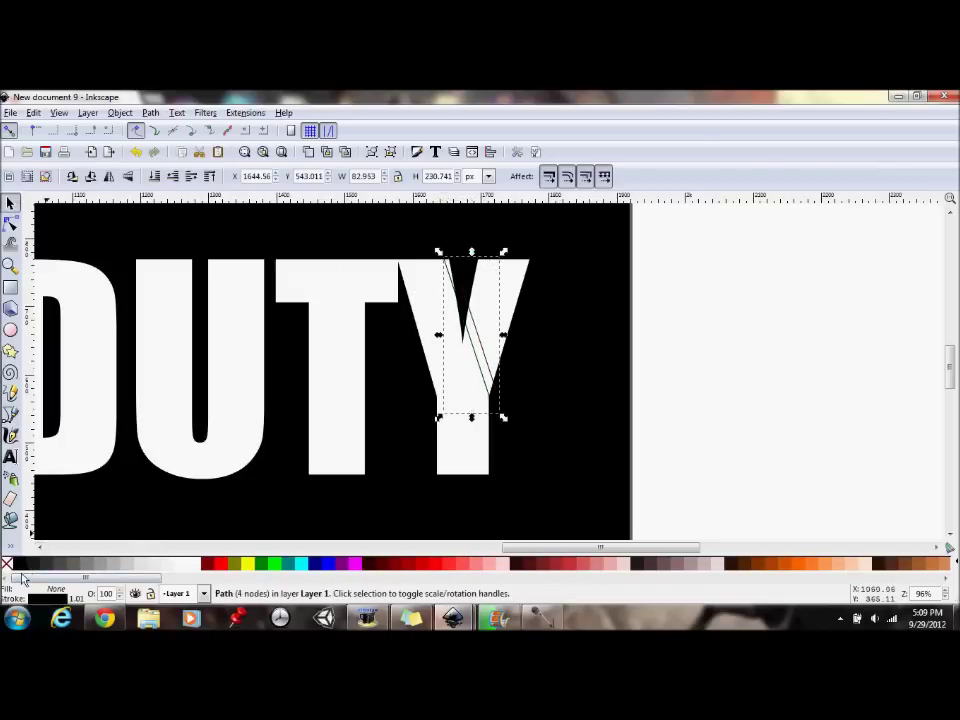
left_click(660, 486)
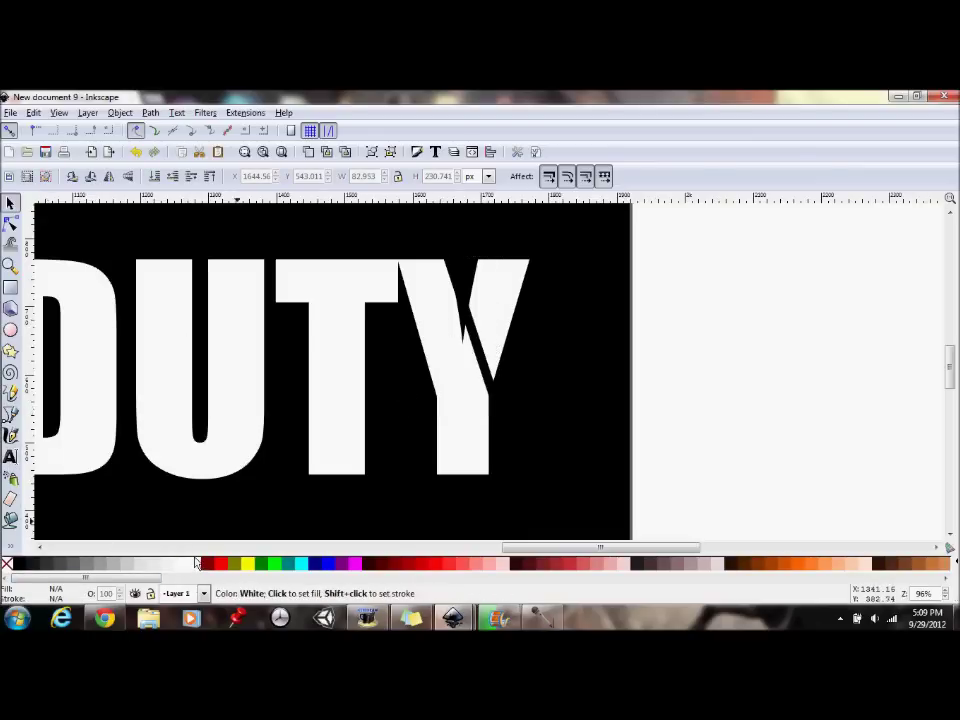
mouse_move(87, 485)
left_click(12, 289)
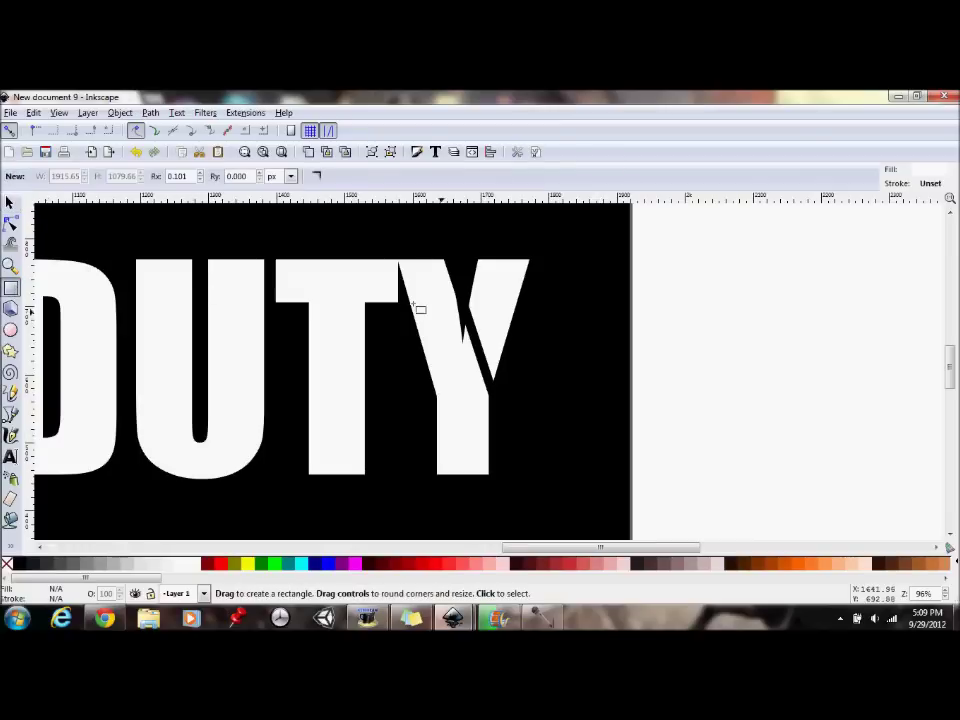
Draw a small black rectangle over the Y's wedge and shorten it slightly.
left_click_drag(463, 316, 466, 346)
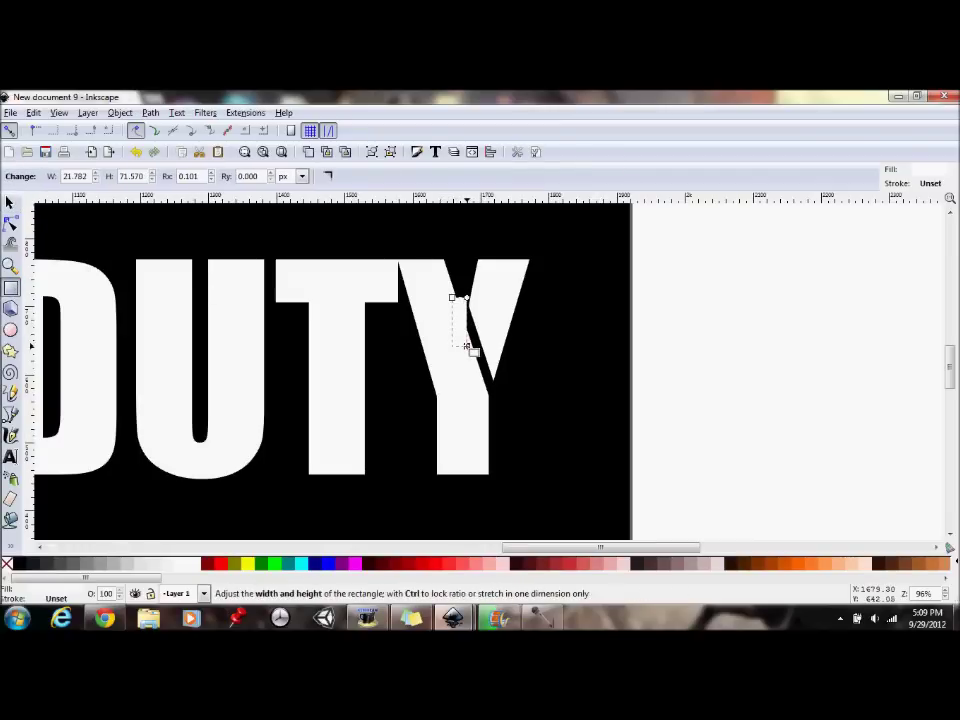
left_click(728, 345)
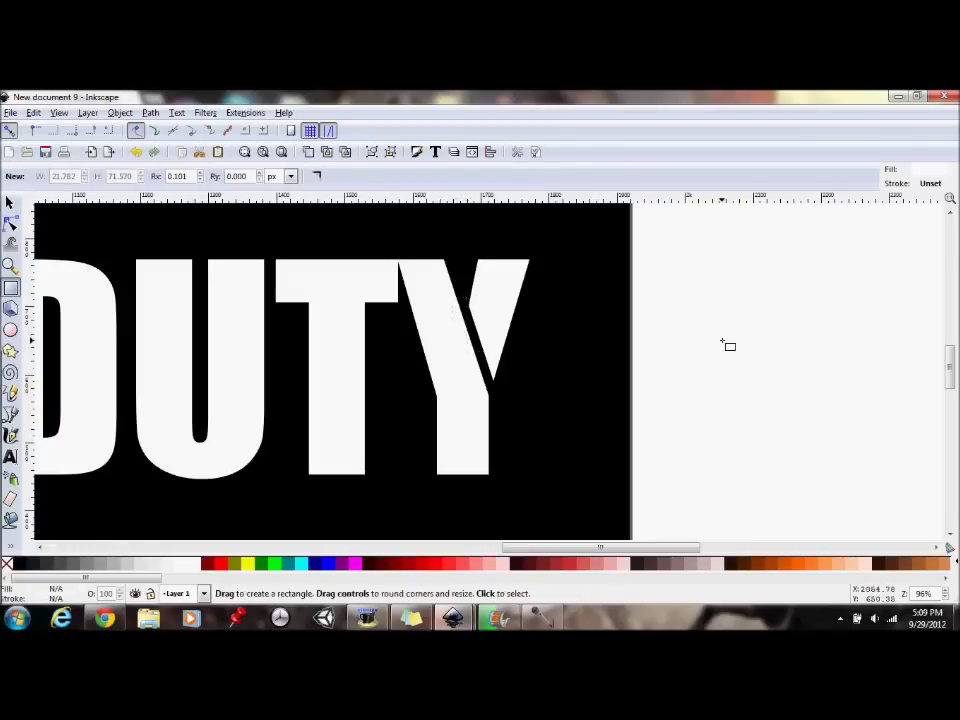
left_click(460, 320)
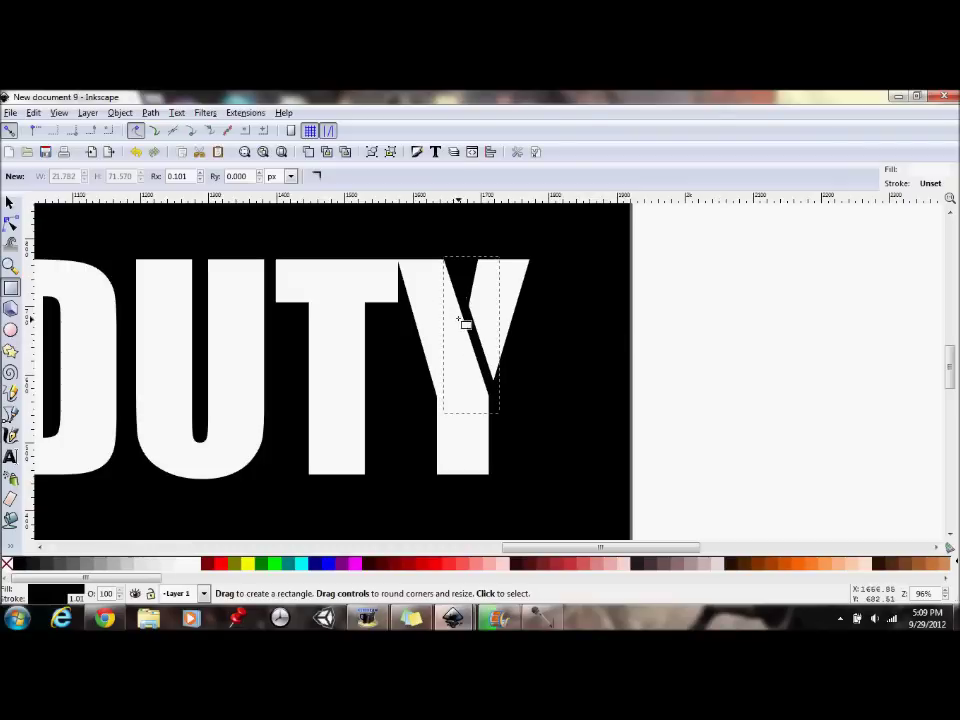
left_click(453, 321, "alt")
left_click(457, 308, "alt")
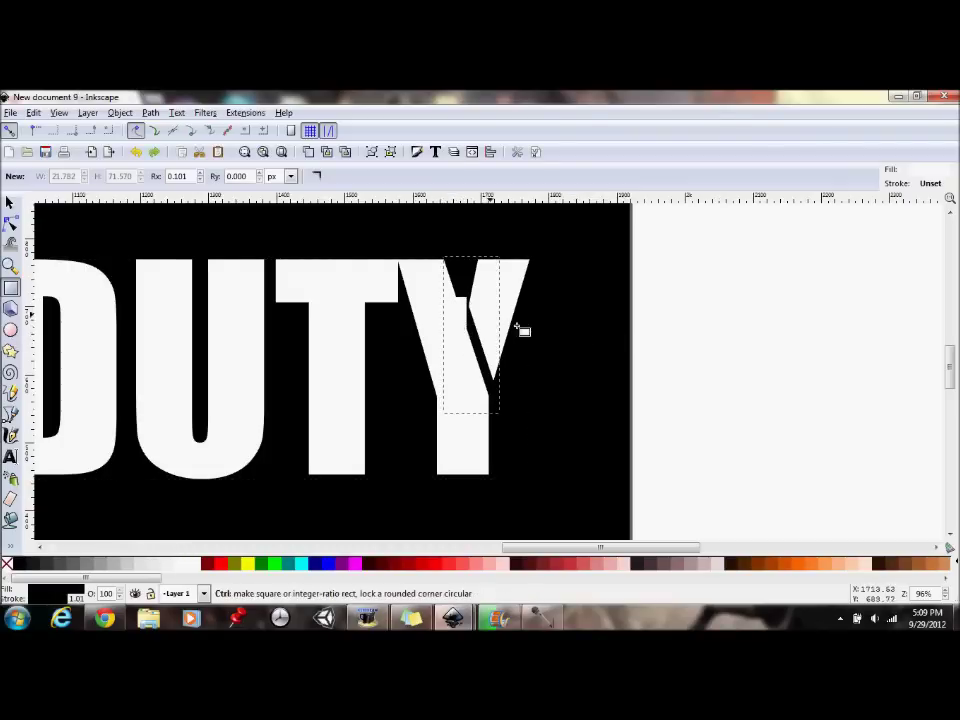
left_click(460, 300)
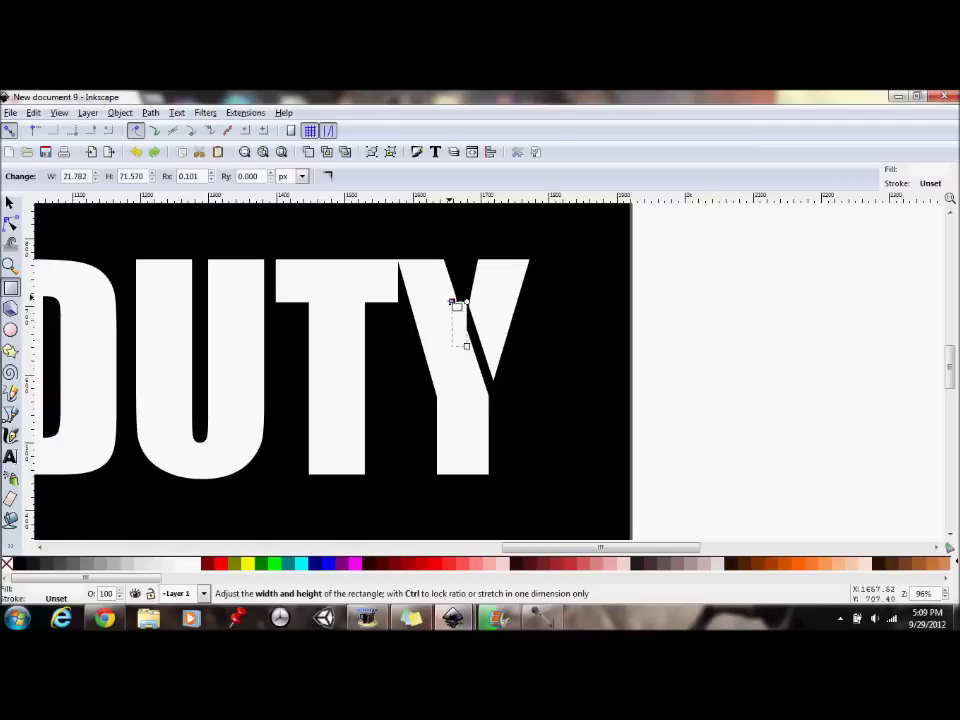
left_click_drag(455, 303, 452, 299)
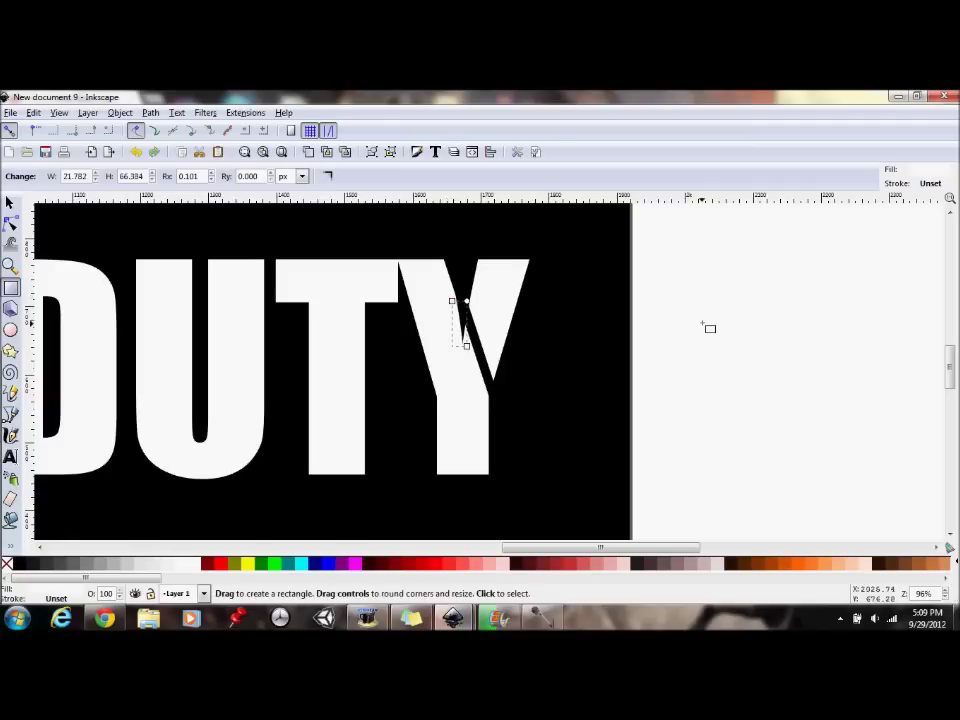
Draw another small black rectangle on the Y to sharpen the slash cut.
left_click(762, 334)
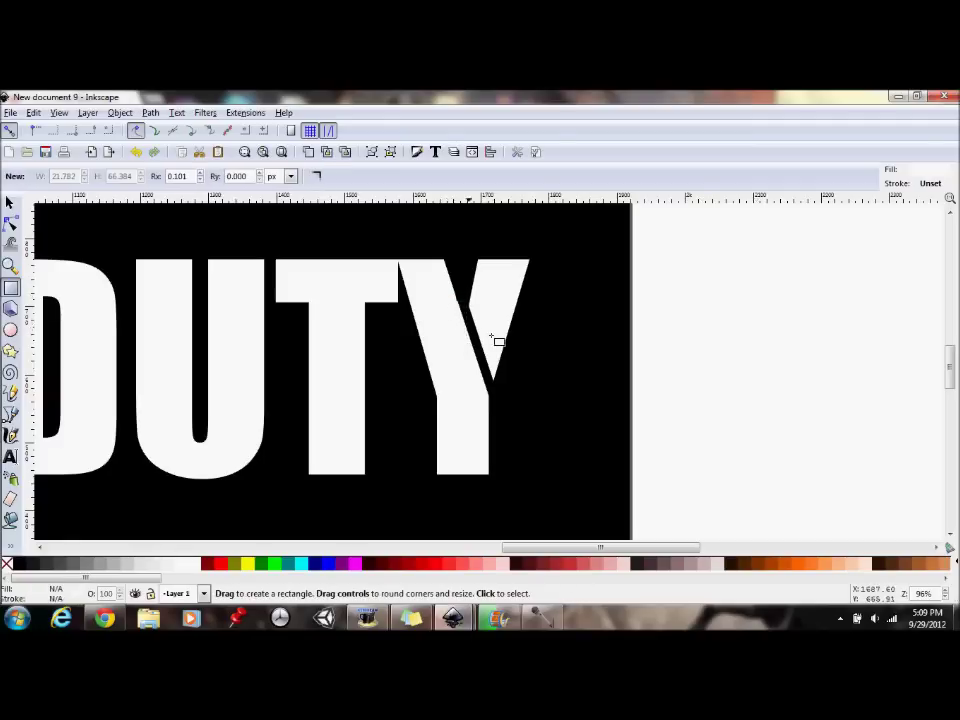
left_click_drag(455, 297, 463, 307)
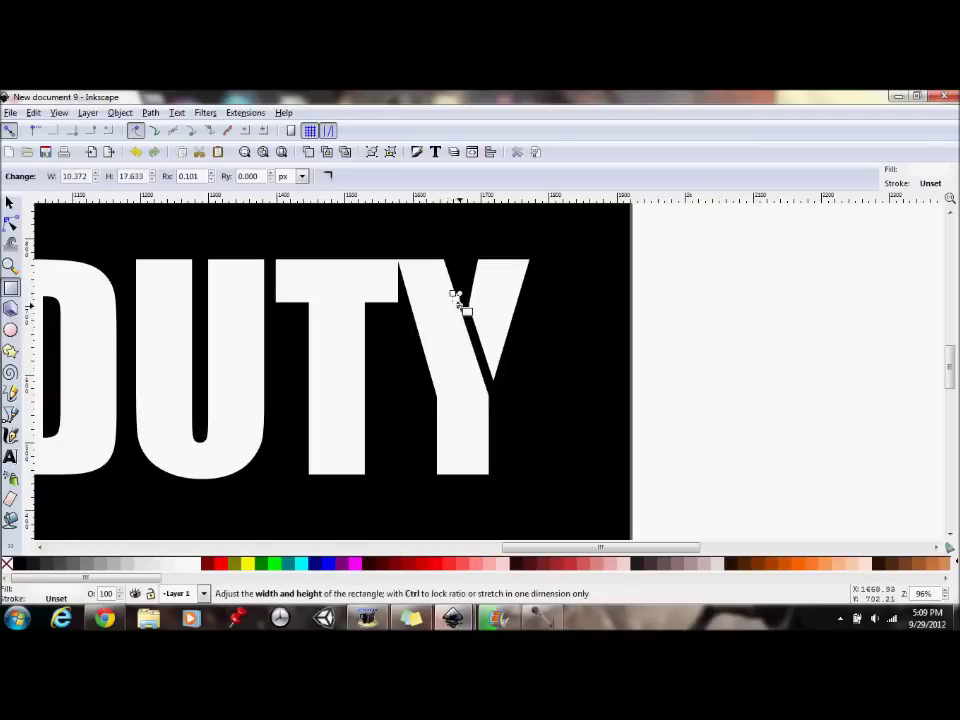
left_click(711, 313)
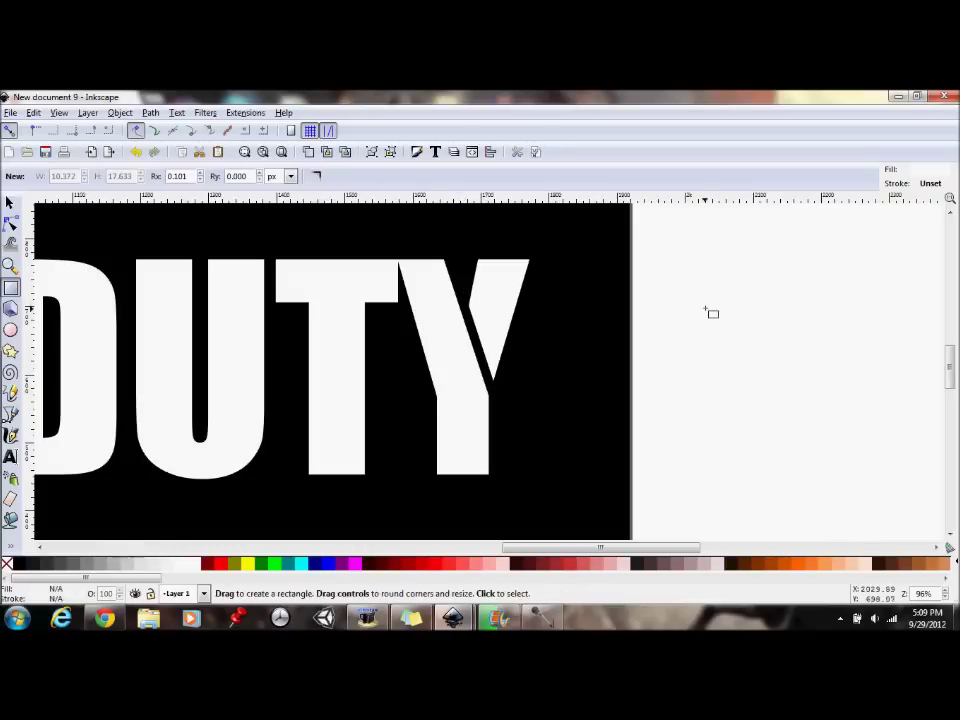
left_click(10, 265)
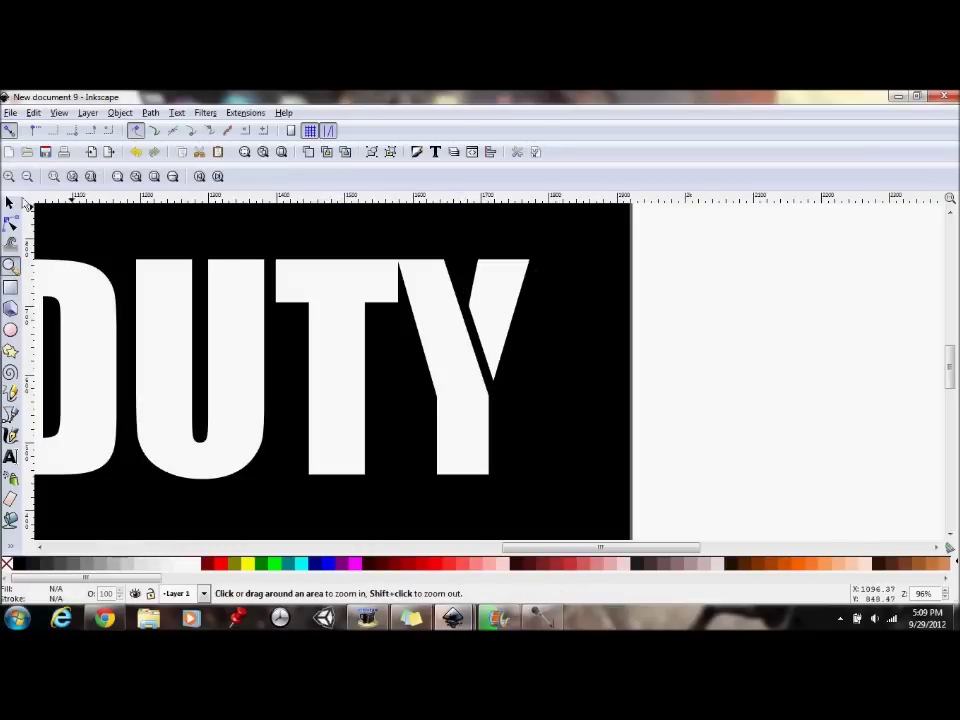
Place a text cursor below CALL OF DUTY with BankGothic Md BT as the font.
left_click(27, 176)
left_click(27, 176)
left_click(27, 176)
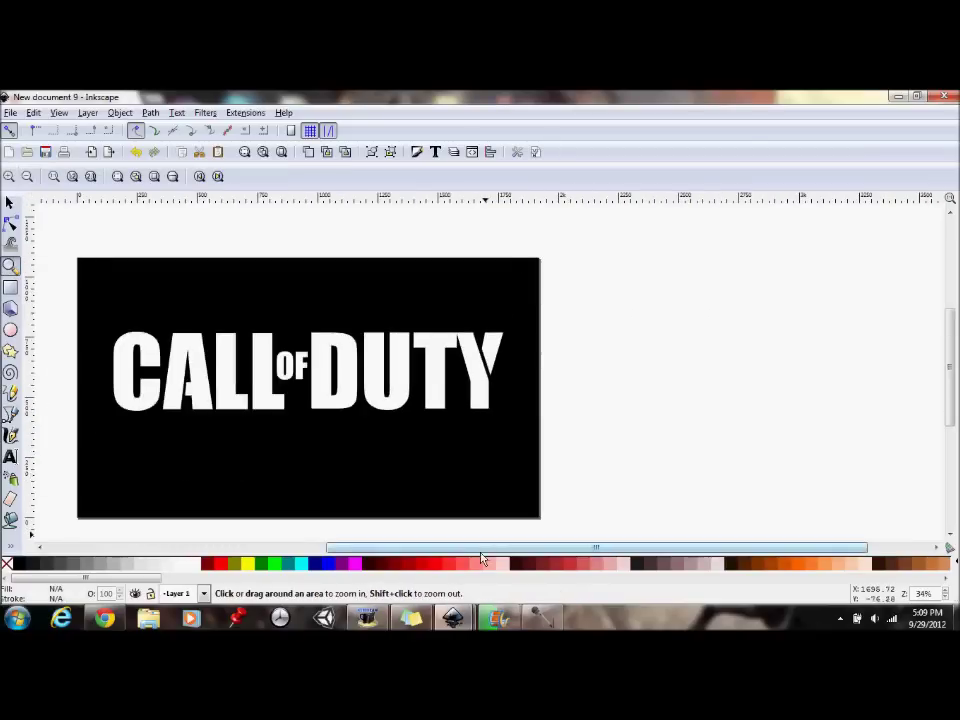
scroll(640, 400, "left", 3)
scroll(952, 335, "down", 1)
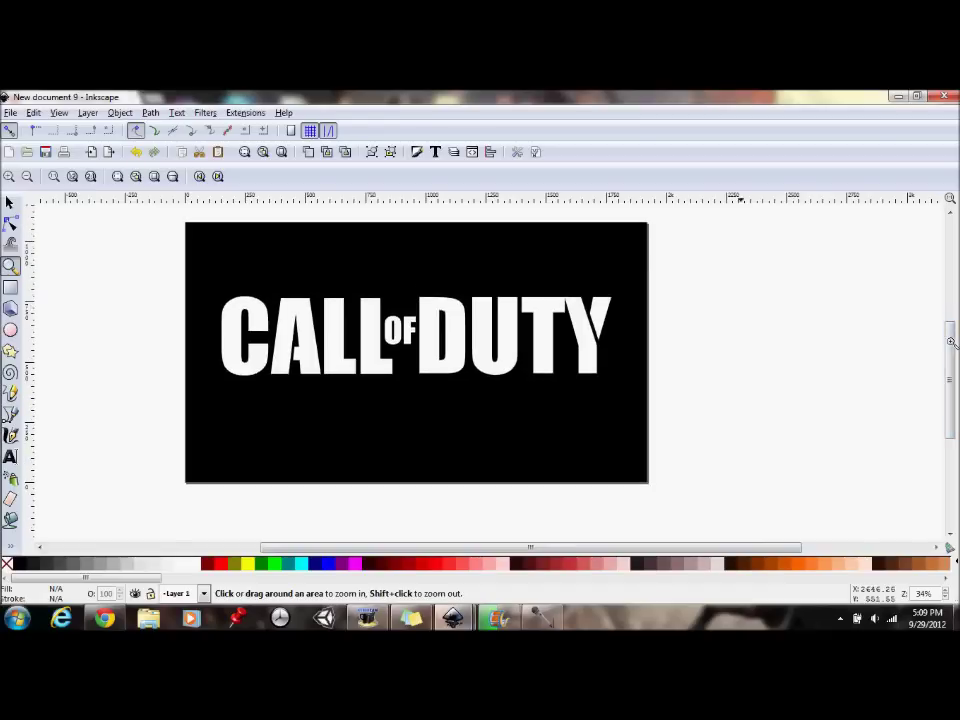
mouse_move(3, 400)
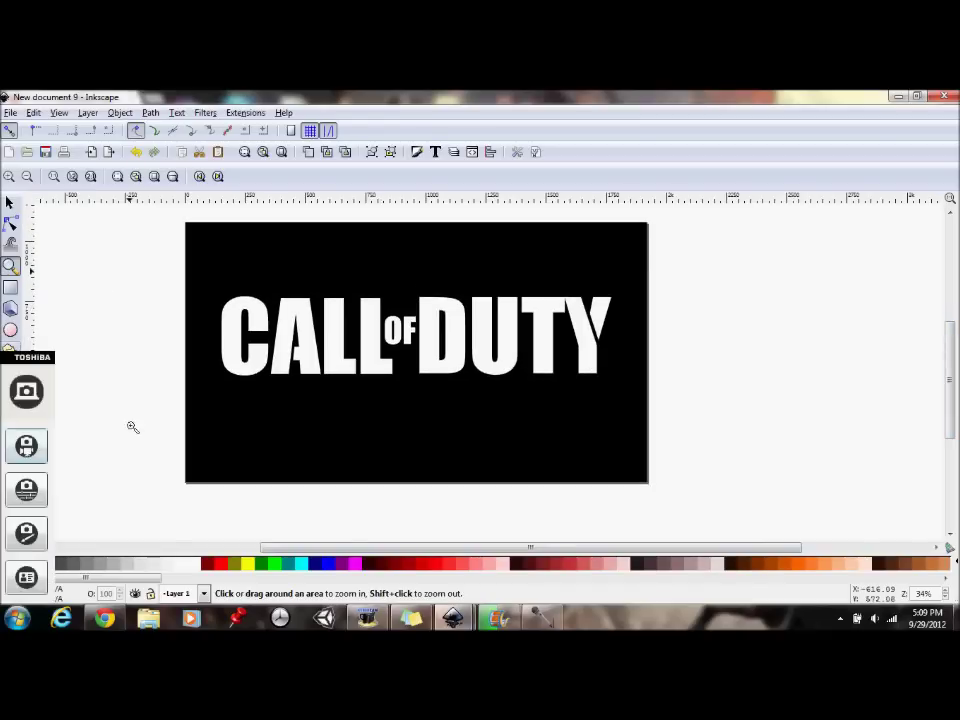
left_click_drag(204, 345, 643, 435)
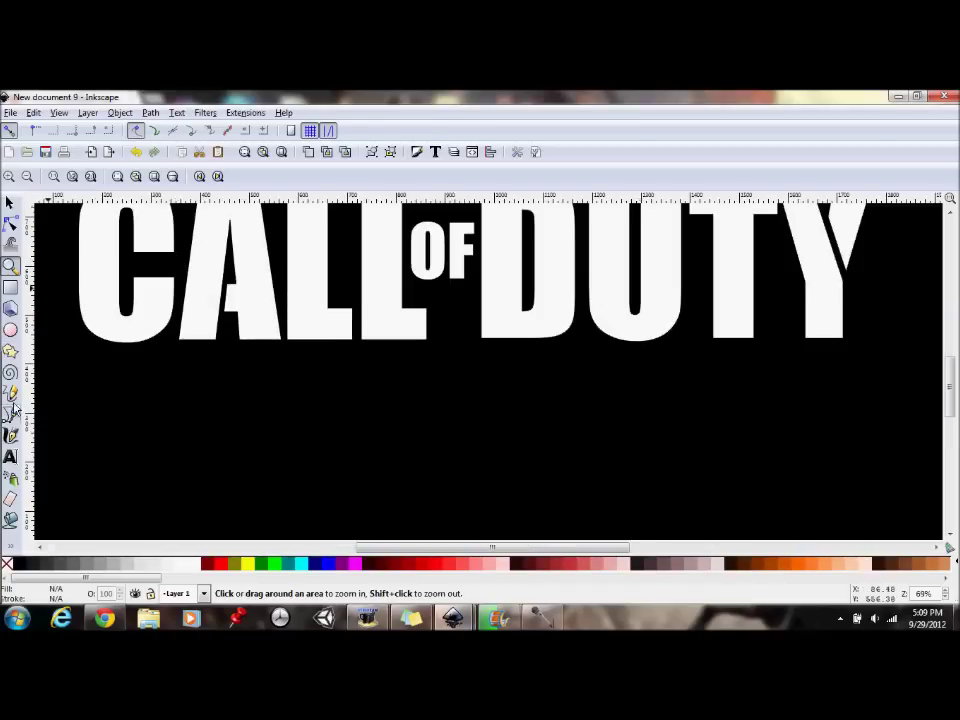
mouse_move(12, 468)
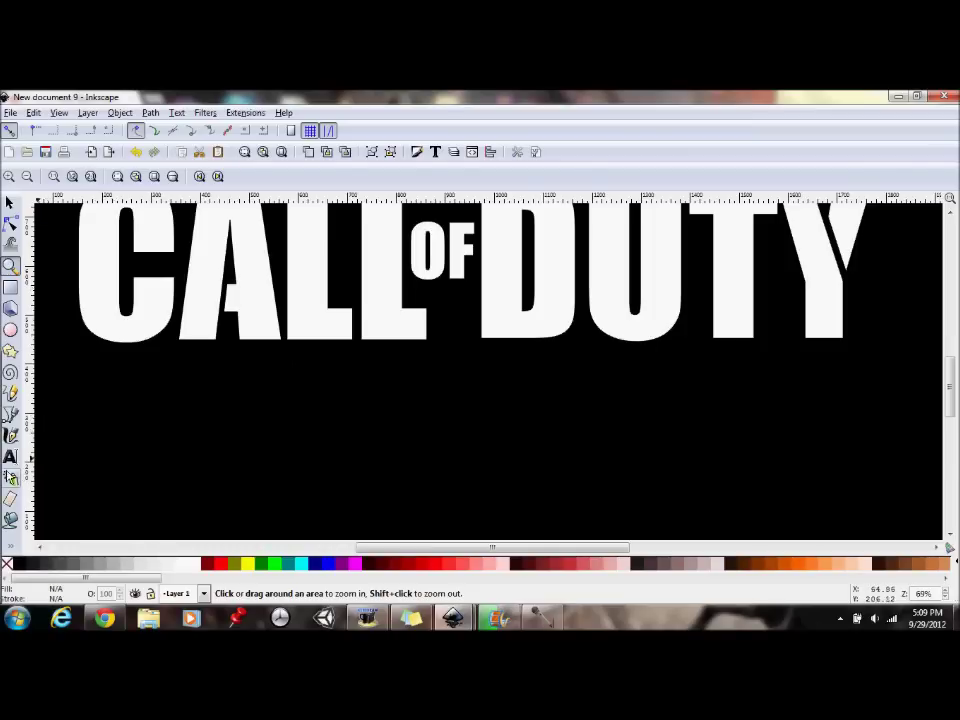
left_click(10, 457)
left_click(188, 433)
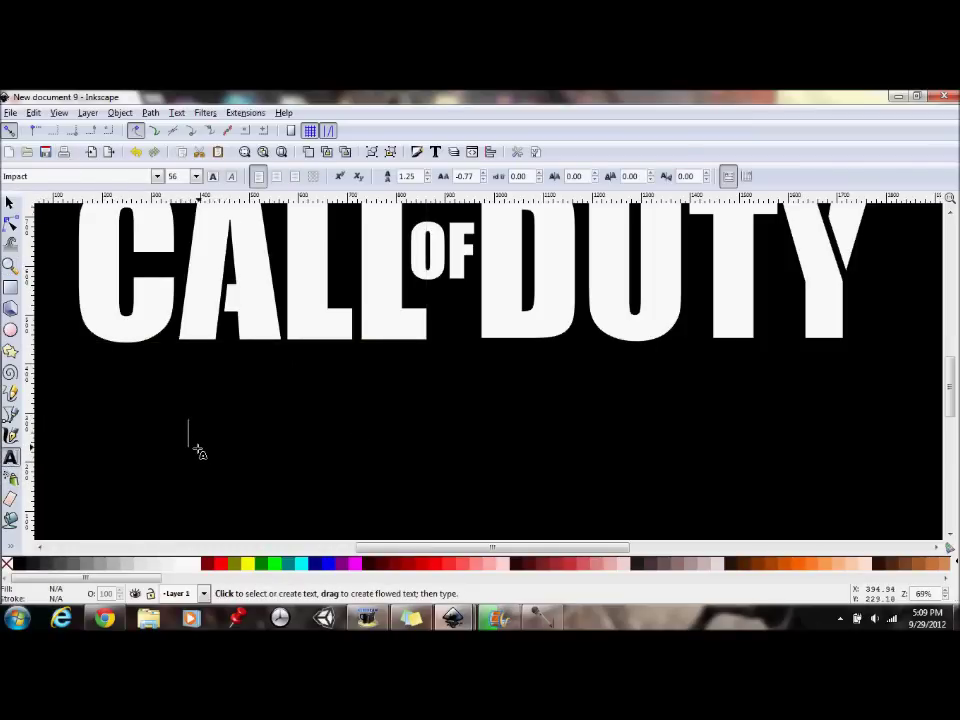
left_click(157, 176)
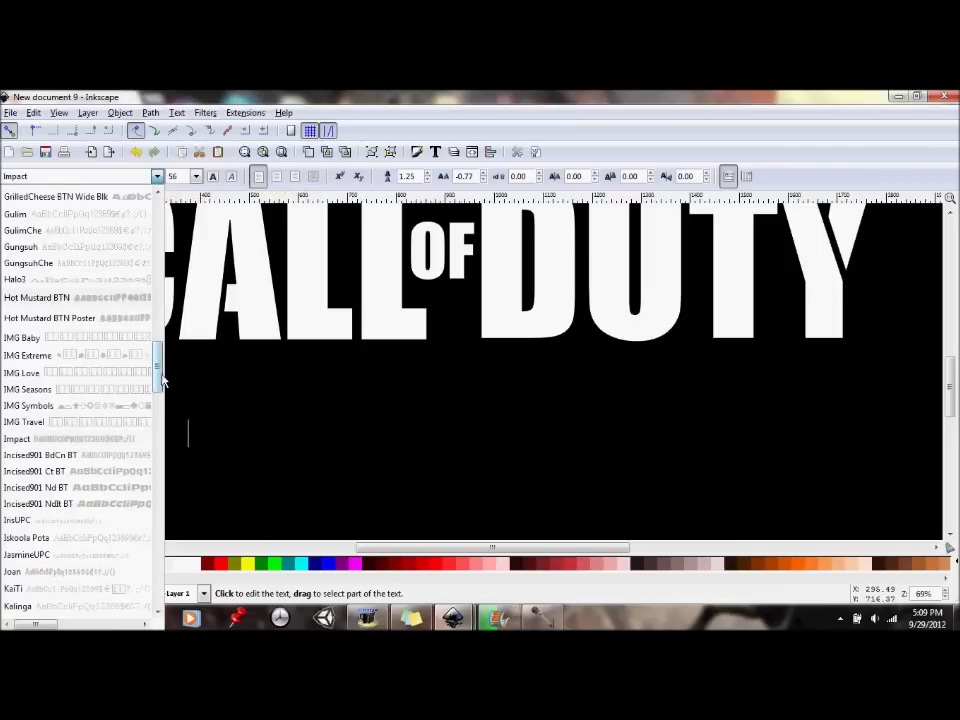
left_click_drag(163, 380, 163, 213)
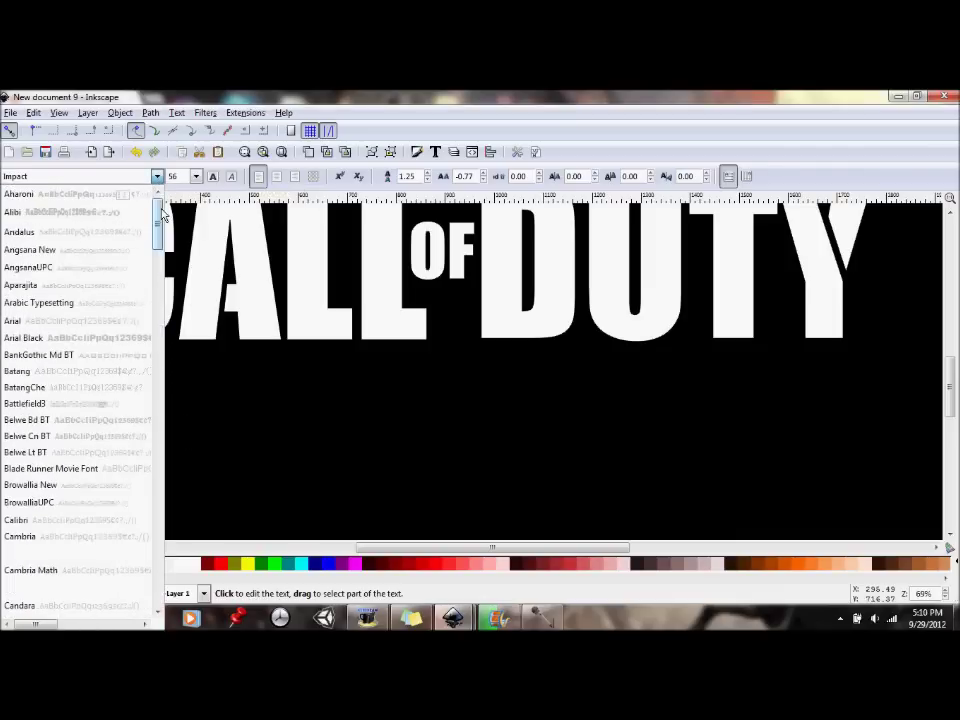
left_click(66, 360)
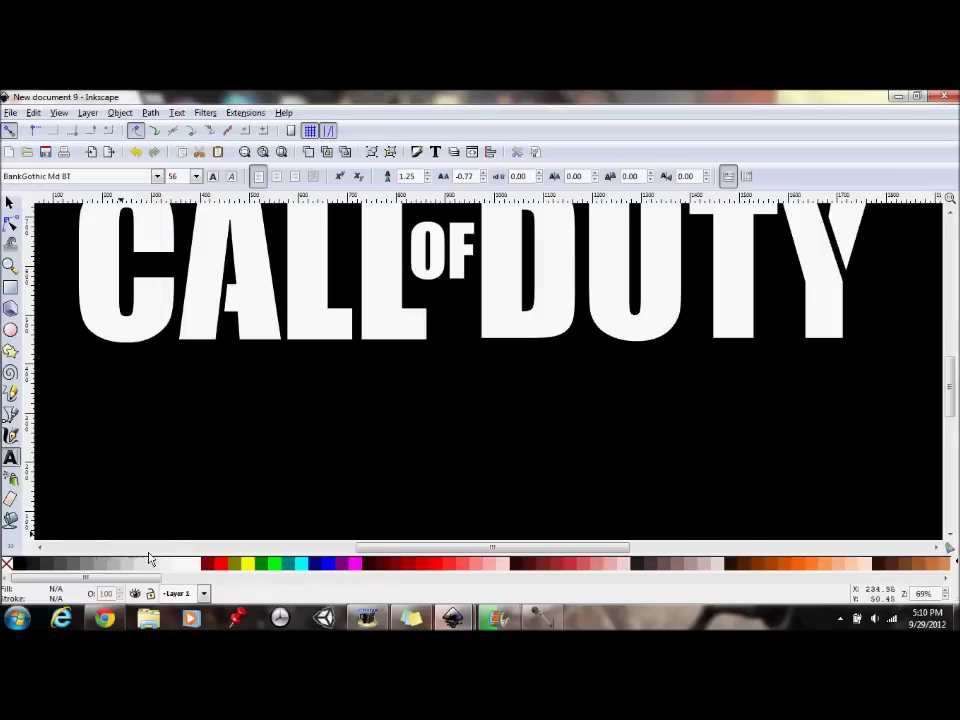
left_click(199, 567)
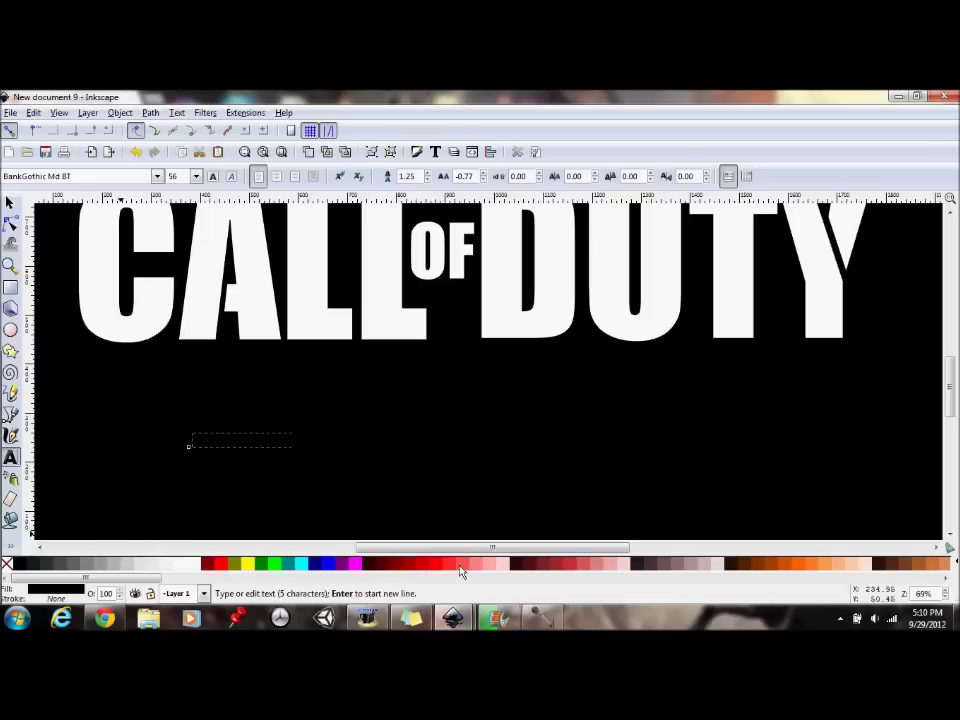
type("OPS")
left_click(197, 566)
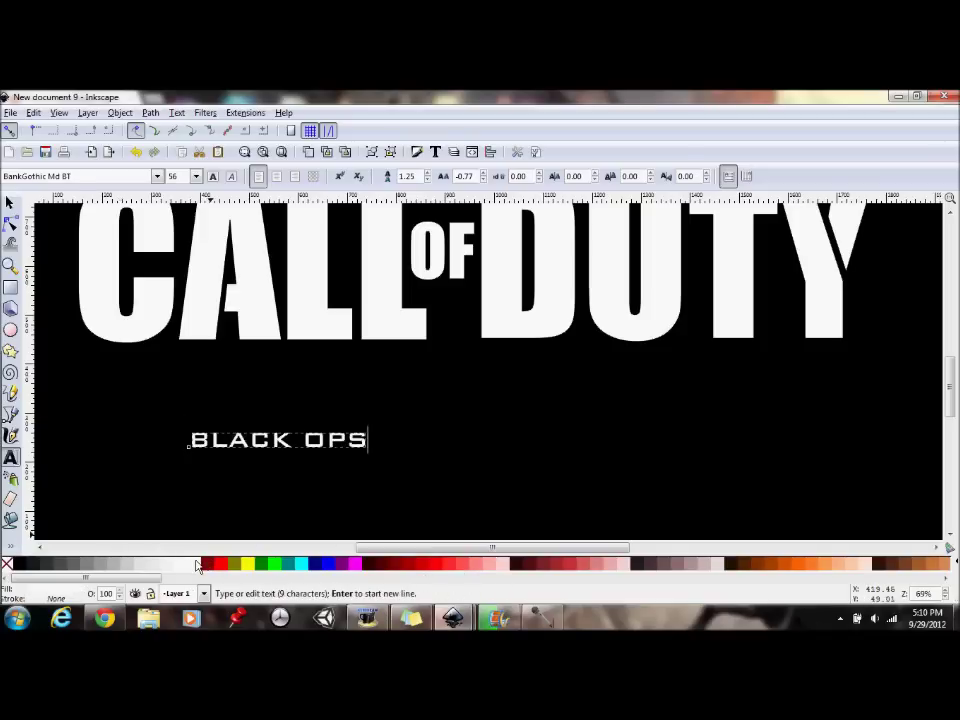
left_click(10, 204)
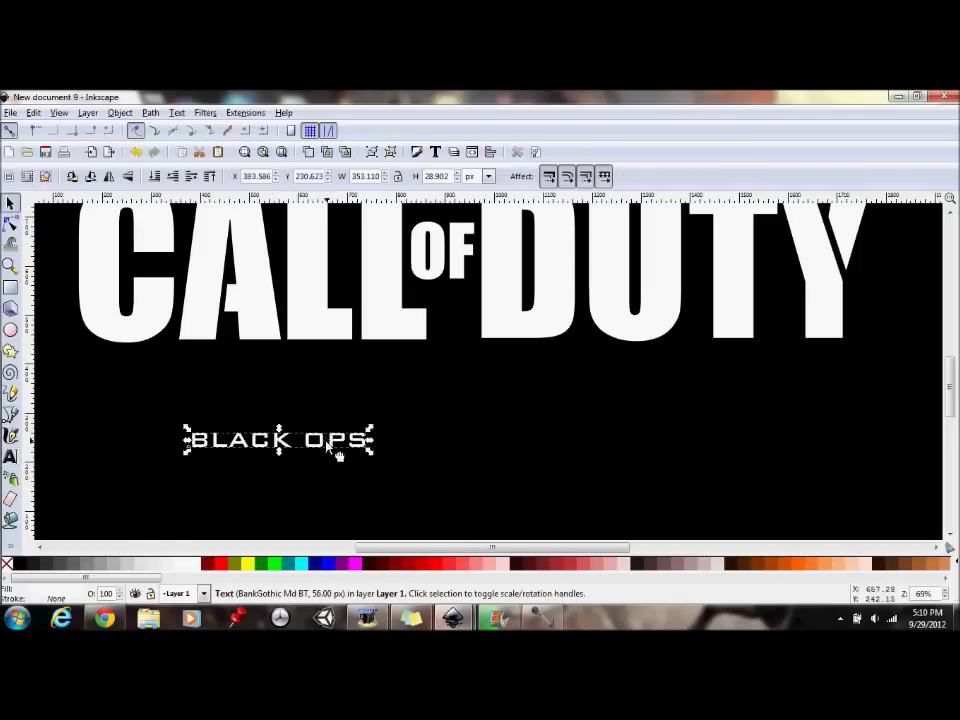
left_click_drag(274, 452, 667, 510)
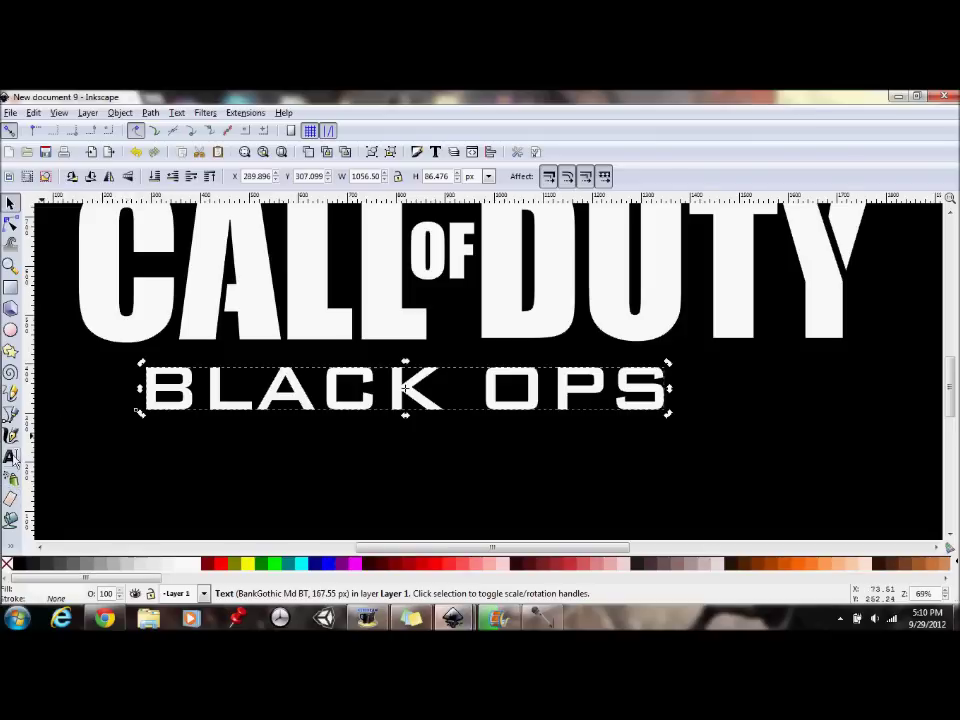
key("t")
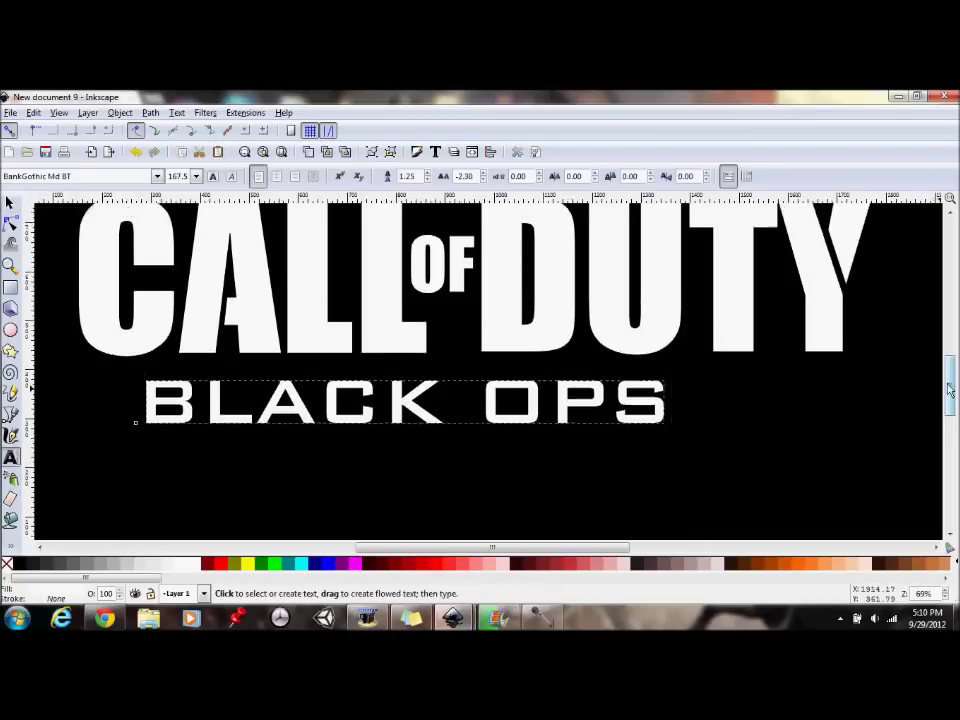
mouse_move(951, 386)
left_mouse_down()
mouse_move(955, 268)
mouse_move(956, 382)
left_mouse_up()
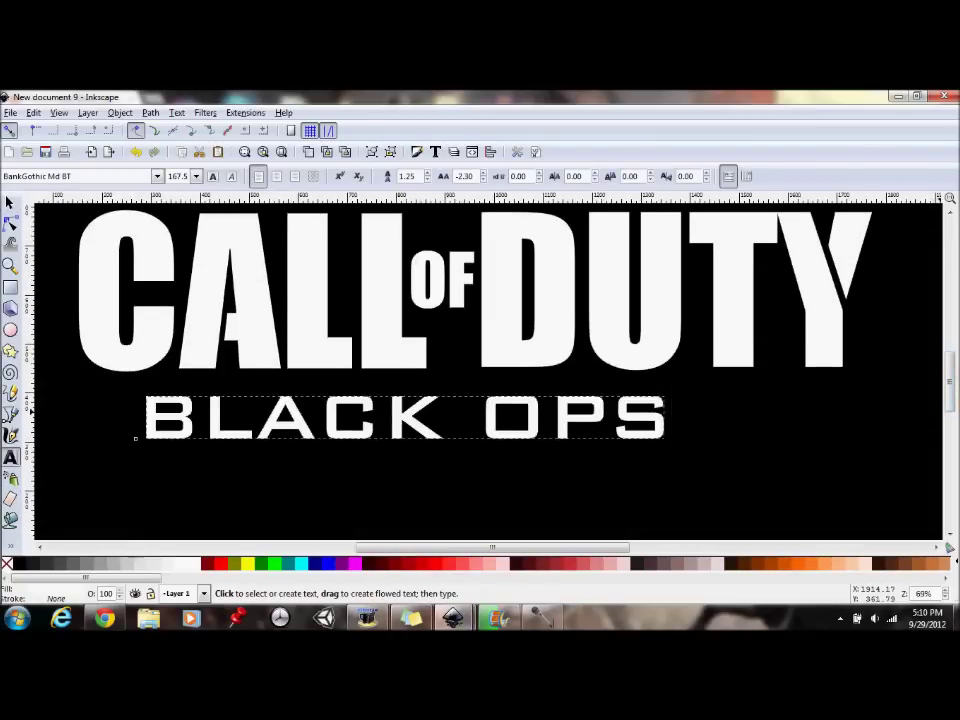
key("ctrl+z")
key("ctrl+z")
key("ctrl+z")
key("ctrl+z")
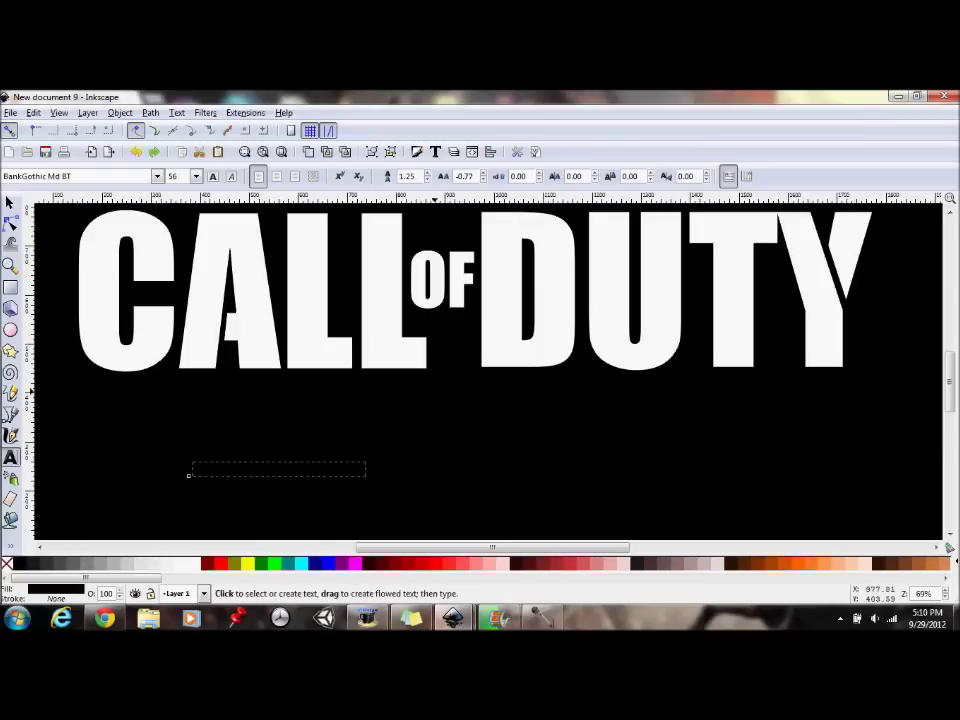
Start a new white letter B below the CALL OF DUTY title.
key("ctrl+z")
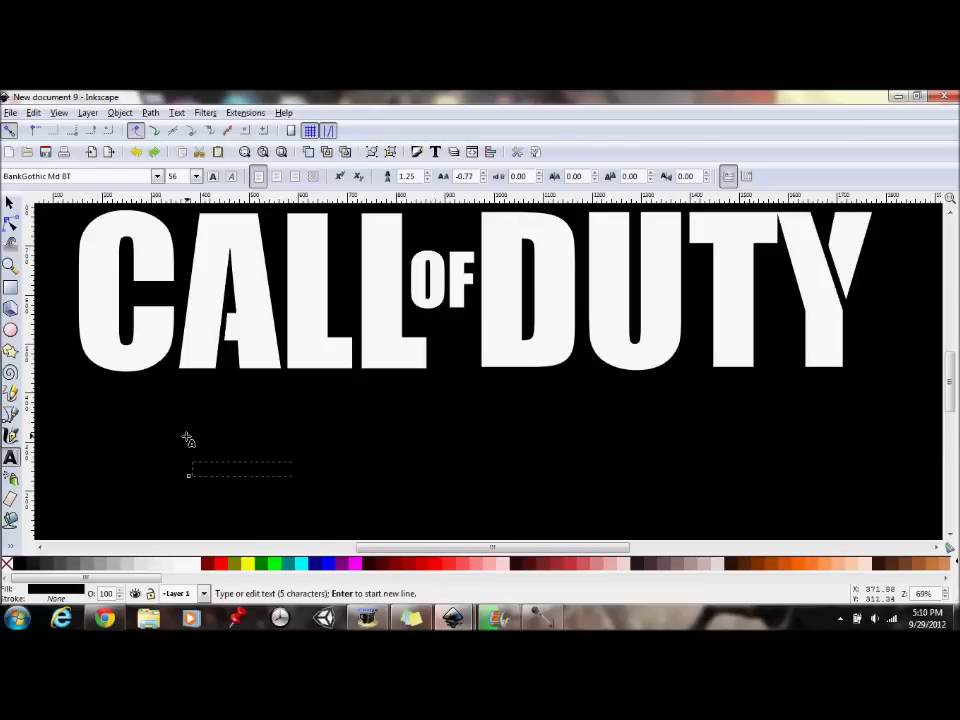
left_click(187, 440)
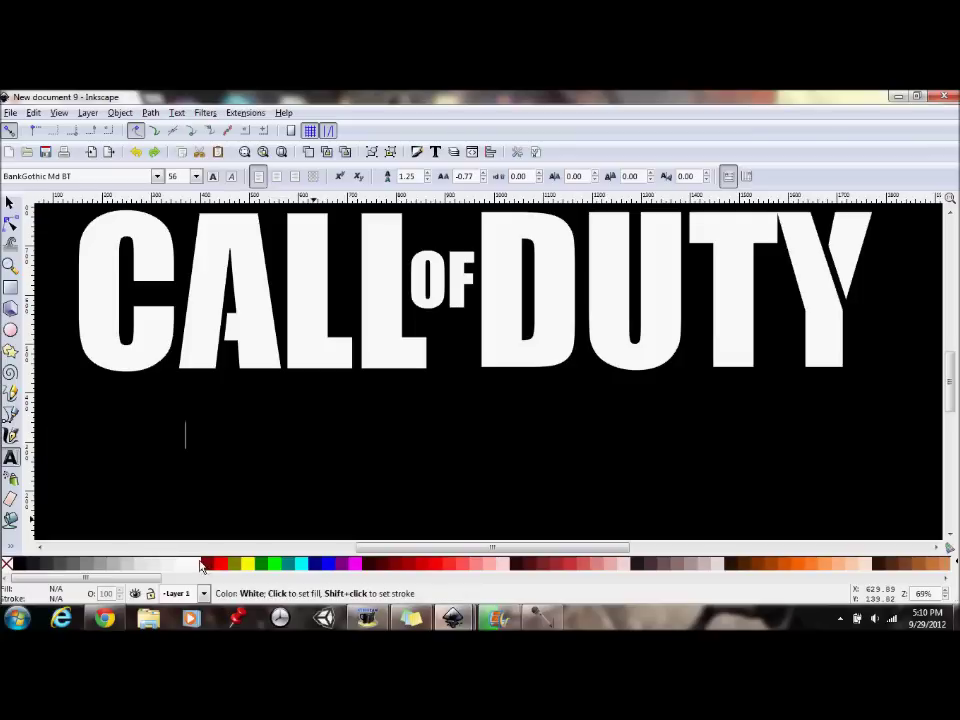
type("B")
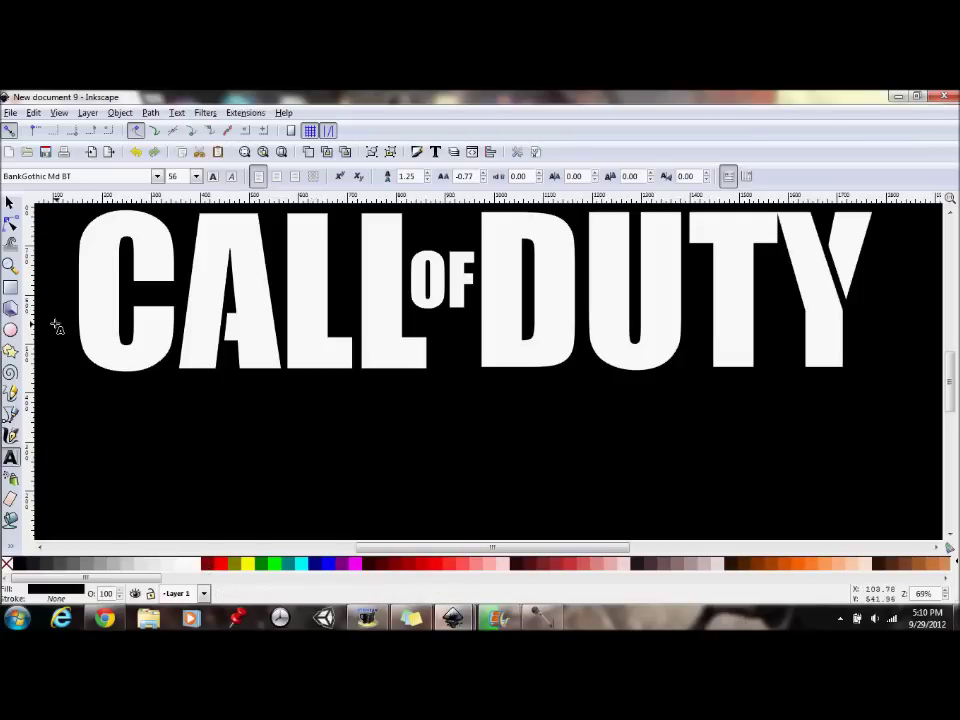
left_click(200, 568)
type("B")
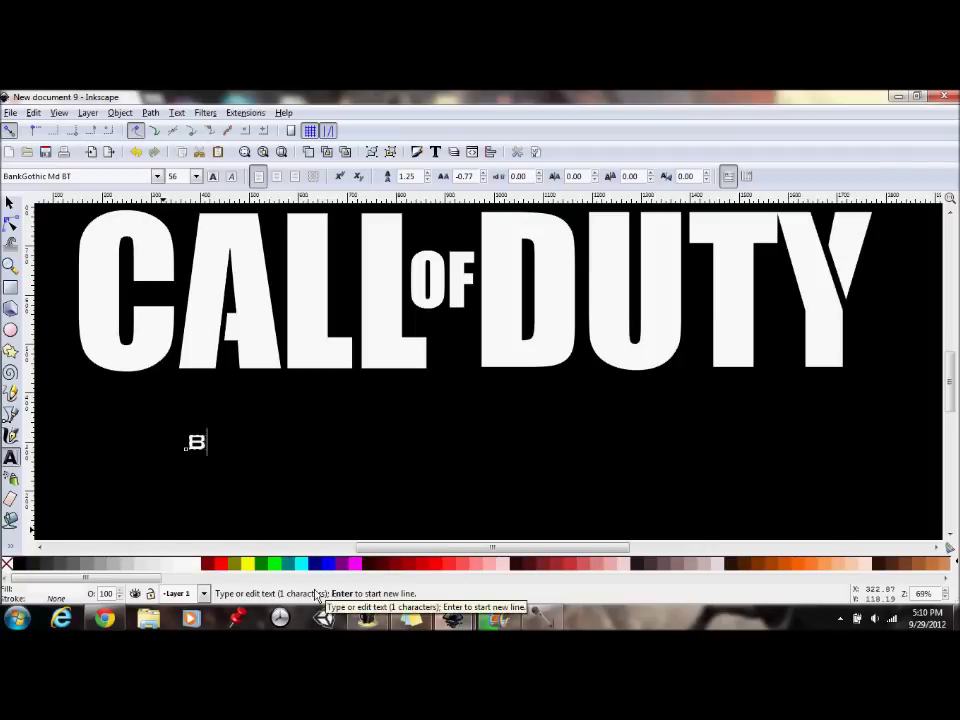
left_click(10, 203)
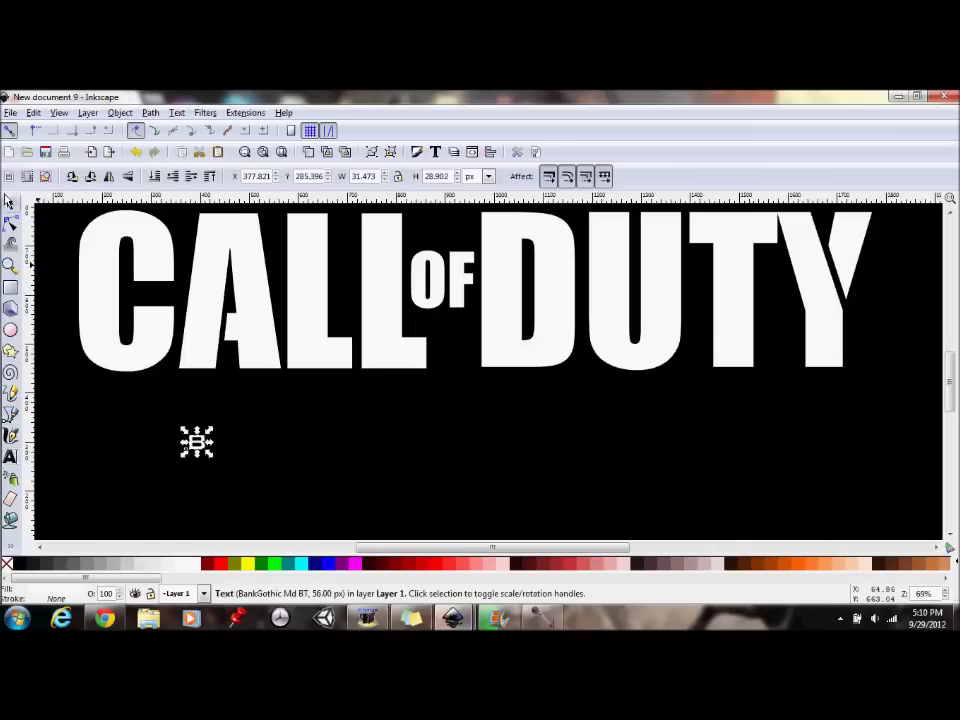
left_click_drag(214, 458, 255, 506)
key("Escape")
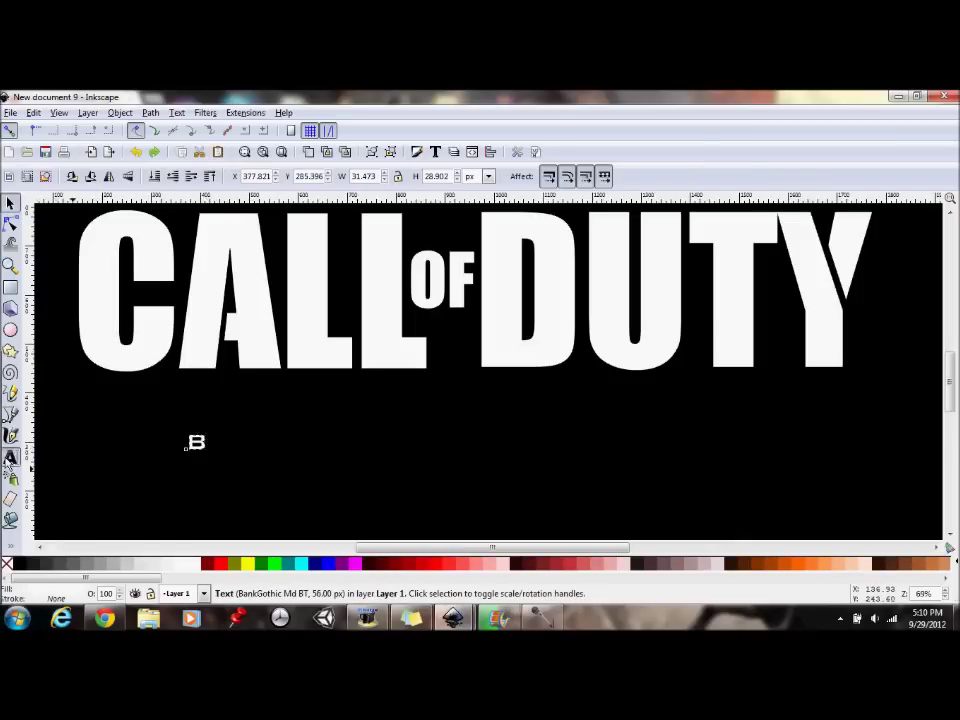
Set the B's font size to 200 and move it slightly left.
left_click(10, 457)
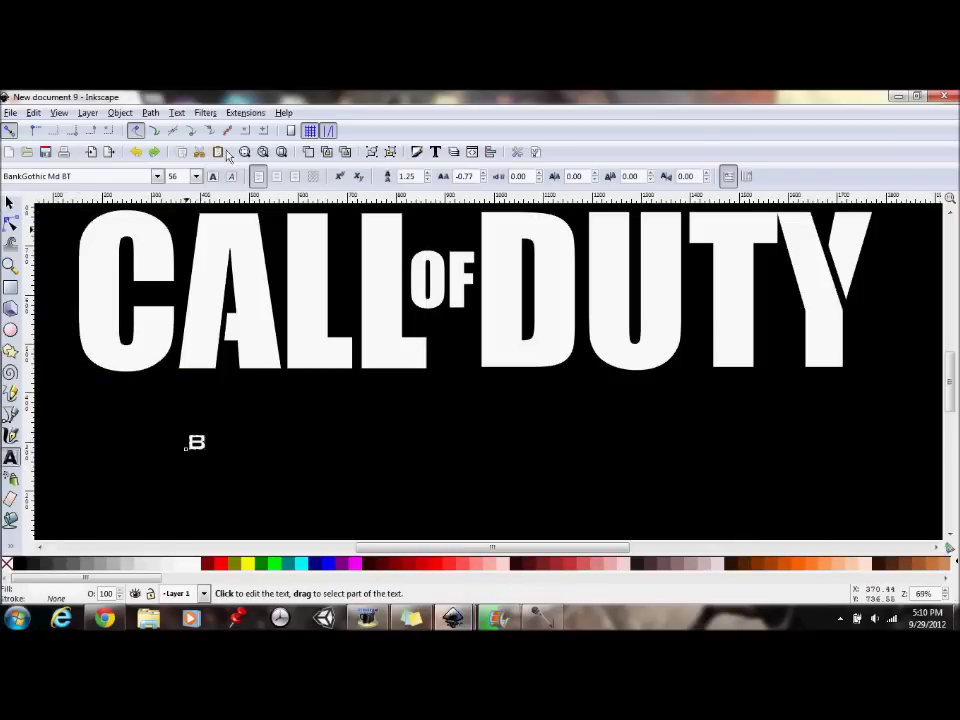
left_click(197, 178)
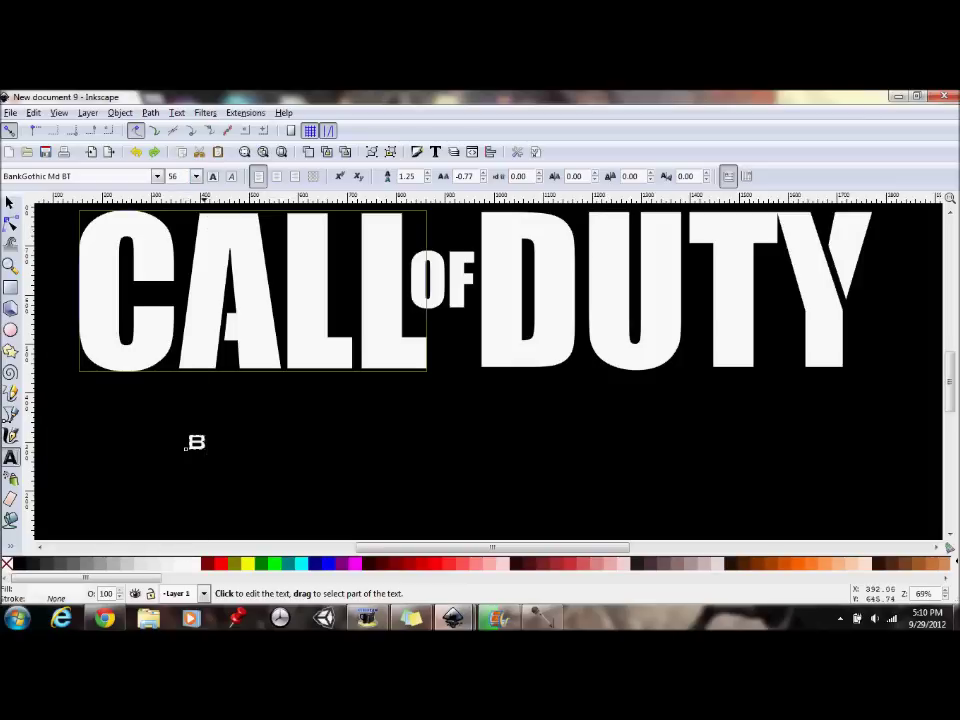
left_click(197, 178)
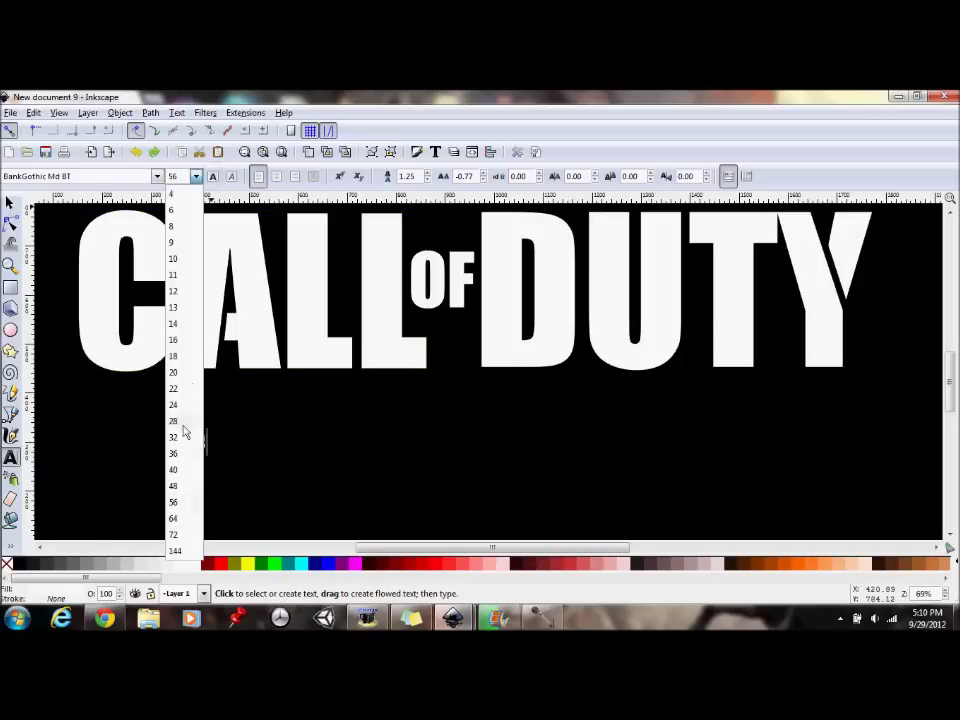
left_click(179, 552)
mouse_move(951, 380)
left_mouse_down()
mouse_move(952, 297)
mouse_move(951, 381)
left_mouse_up()
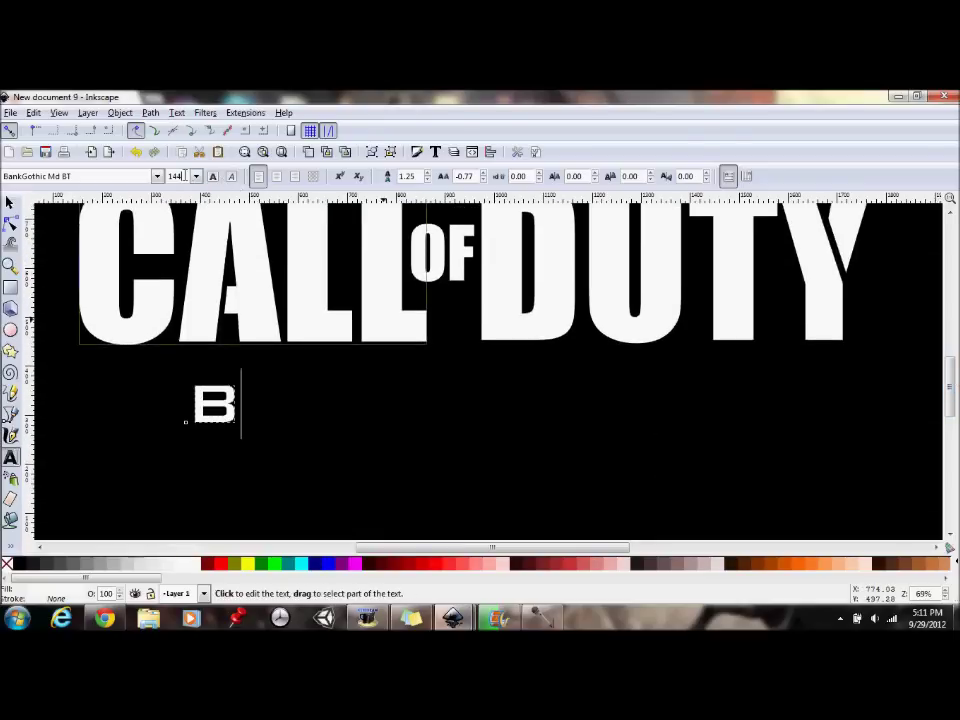
type("175")
key("Return")
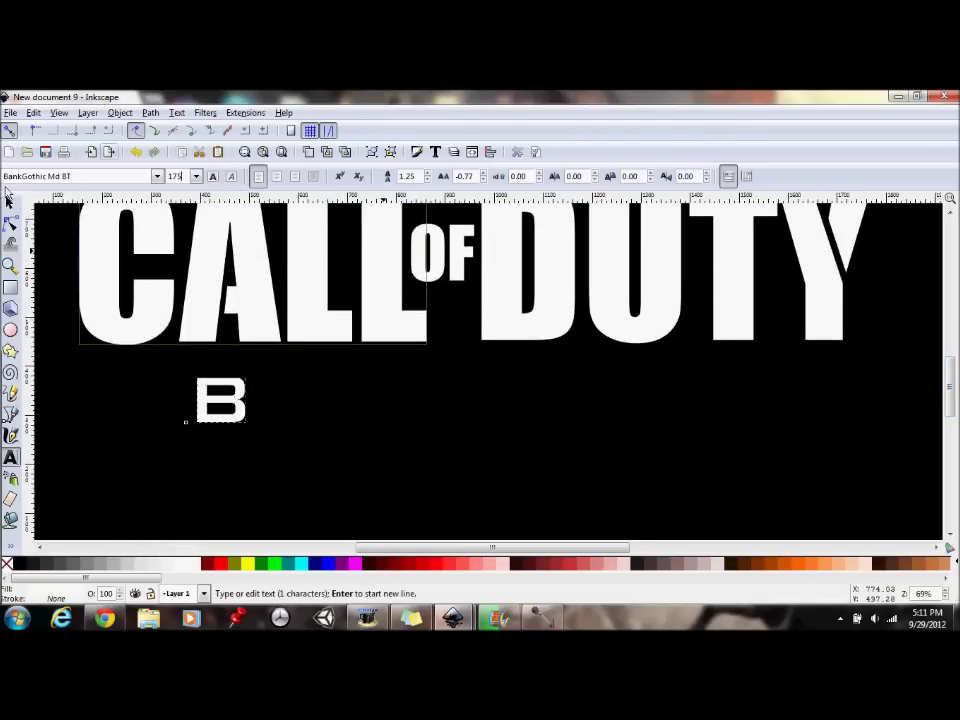
double_click(182, 176)
type("100")
key("Return")
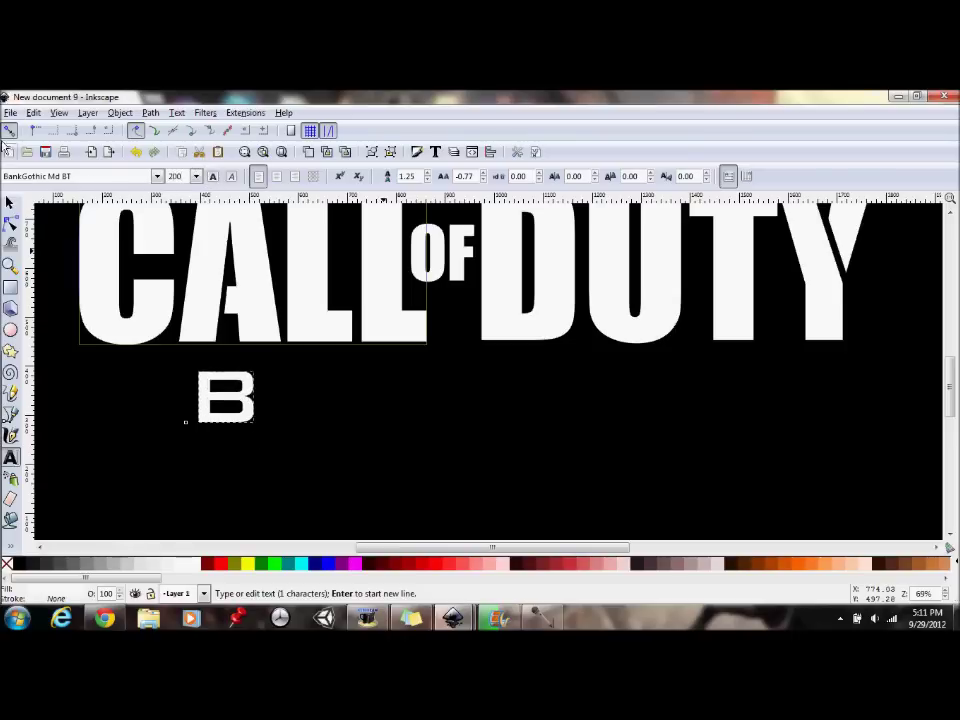
left_click(10, 203)
left_click_drag(225, 395, 200, 392)
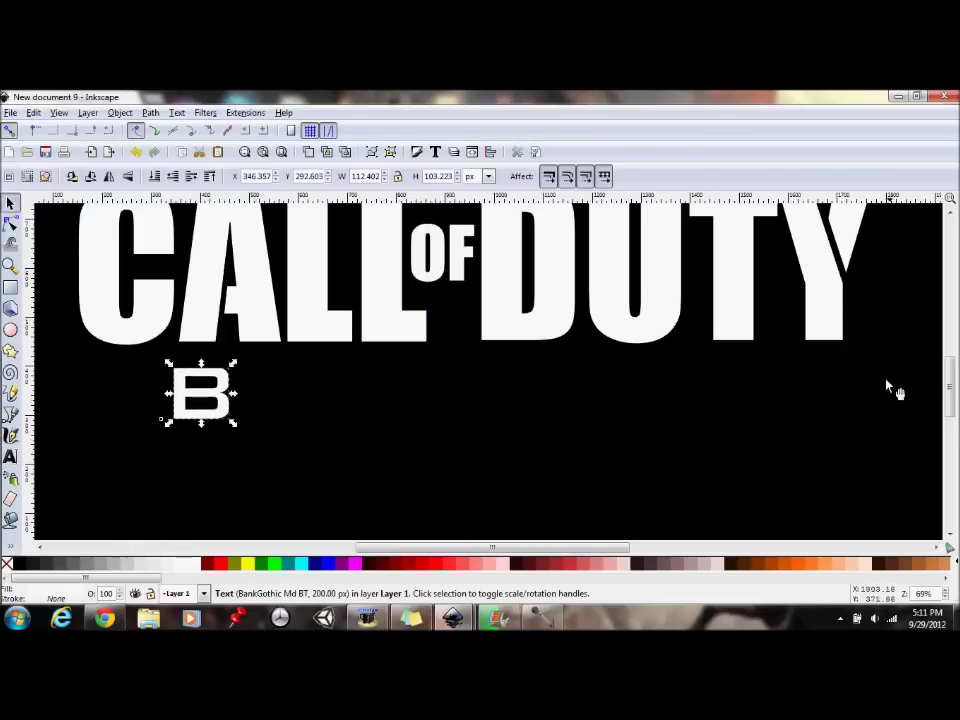
Nudge the B slightly right into place beneath CALL.
left_click_drag(950, 385, 950, 328)
scroll(950, 328, "down", 10)
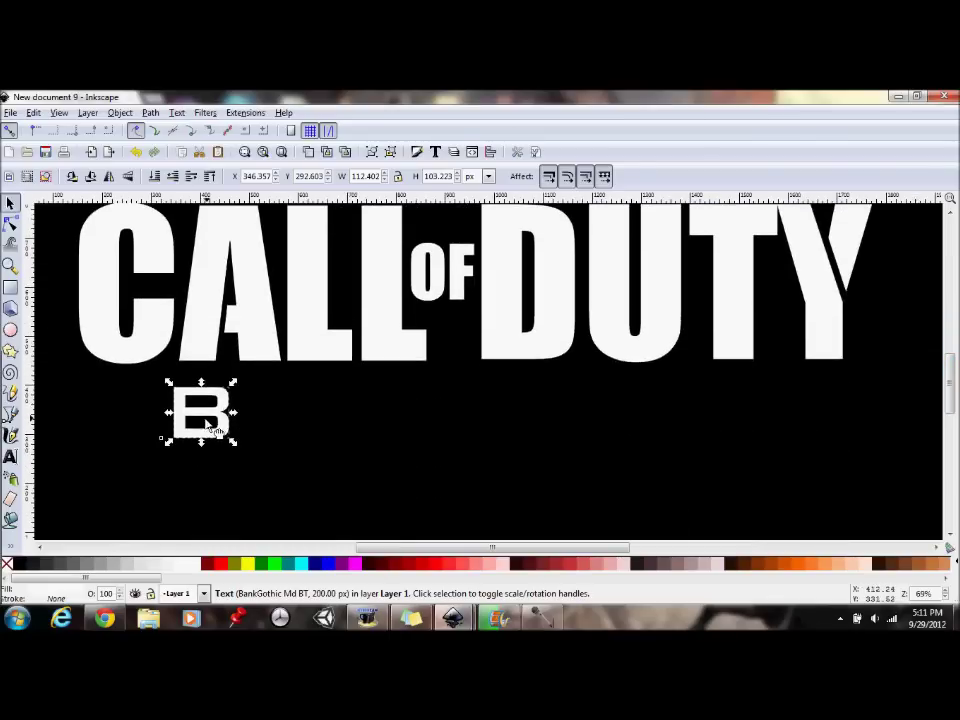
left_click_drag(236, 413, 240, 413)
mouse_move(952, 378)
left_mouse_down()
mouse_move(952, 320)
mouse_move(952, 385)
left_mouse_up()
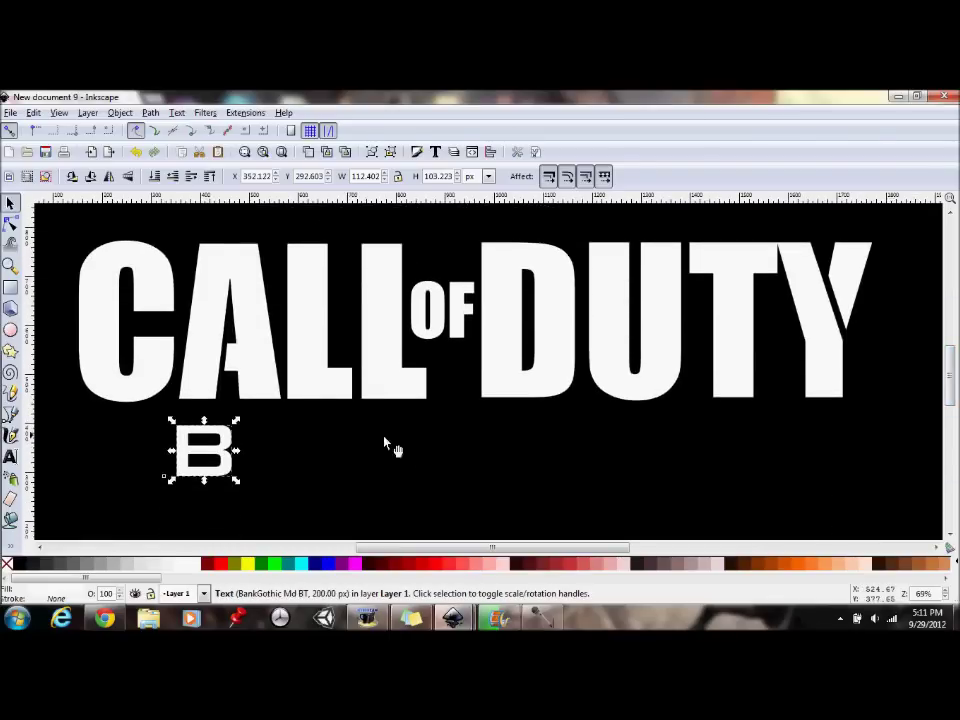
left_click_drag(204, 456, 200, 445)
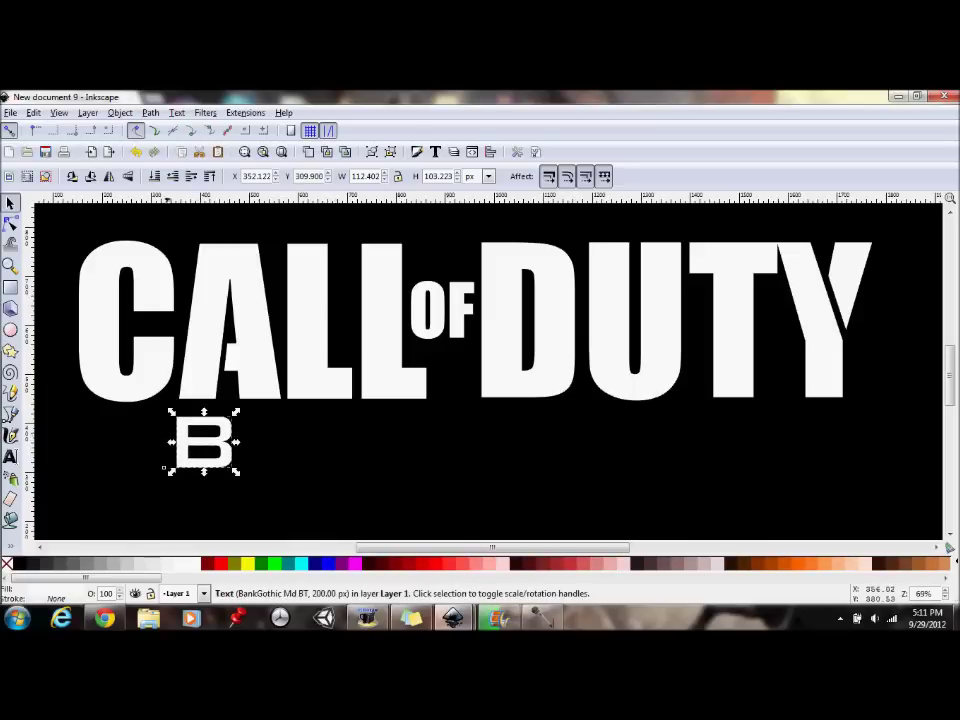
Draw a thin black rectangle, about 10 × 43 px, over the B's left stem and reposition it.
key("r")
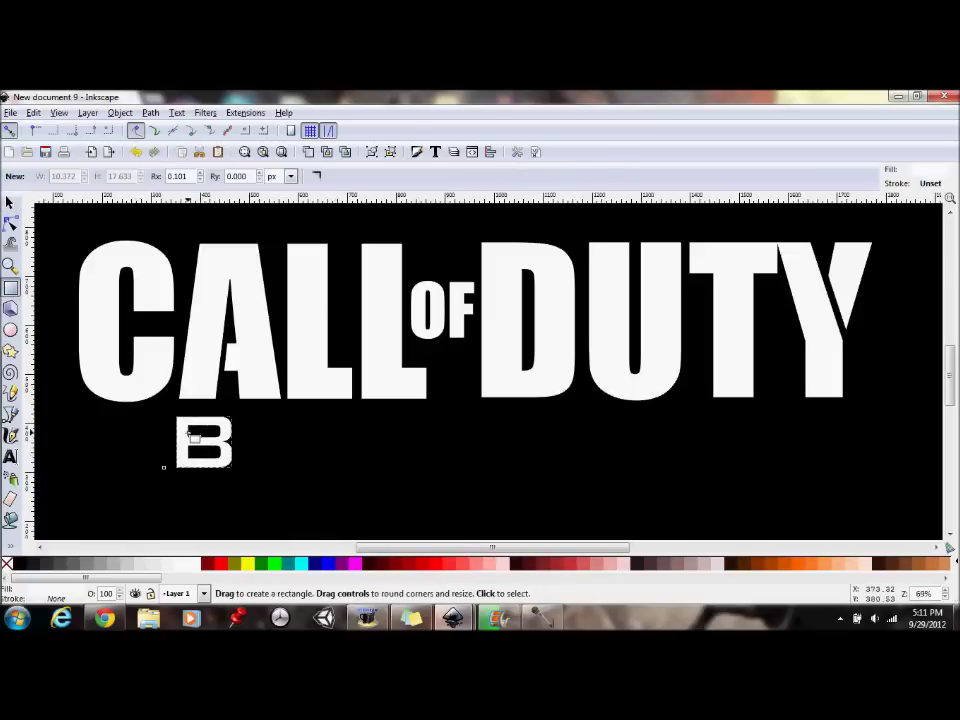
left_click_drag(186, 428, 194, 458)
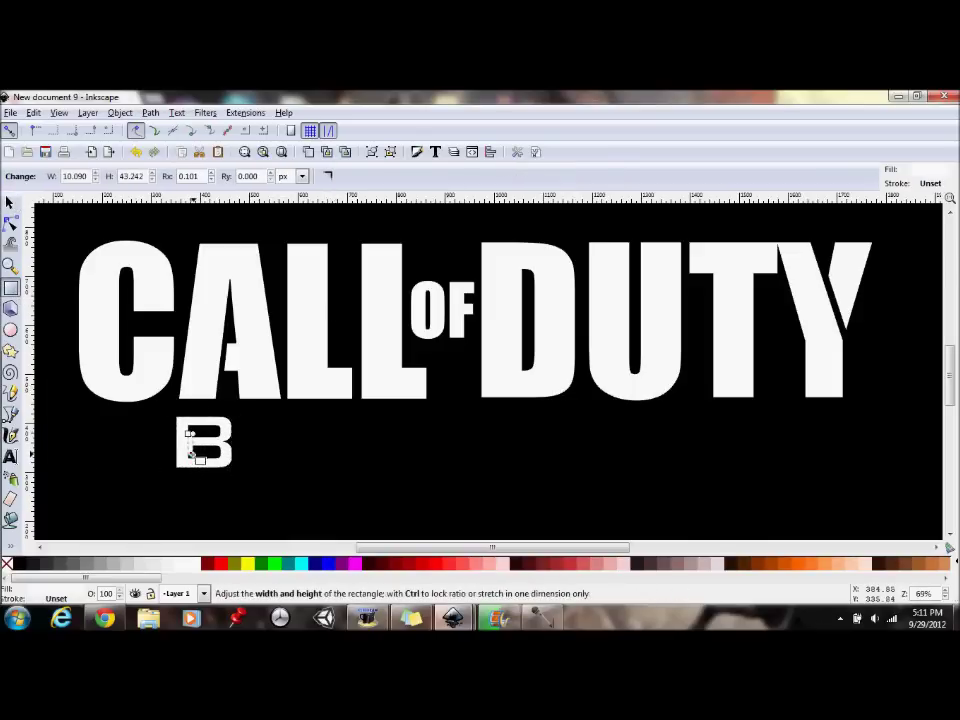
left_click(30, 566)
left_click(90, 443)
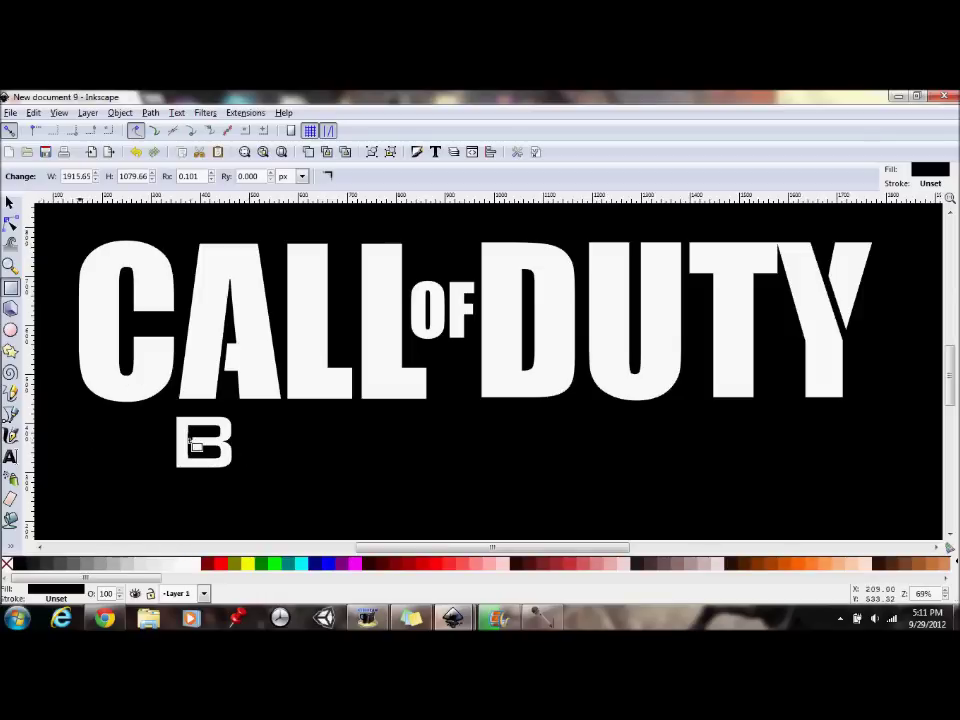
left_click(11, 202)
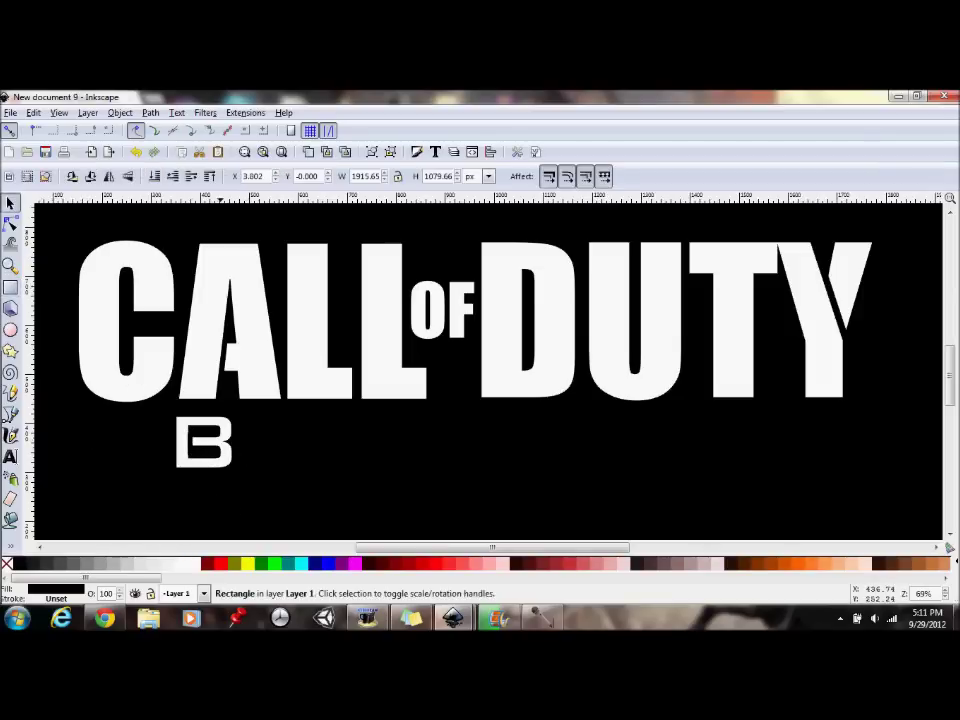
left_click(199, 453)
left_click_drag(205, 455, 170, 452)
left_click(155, 452)
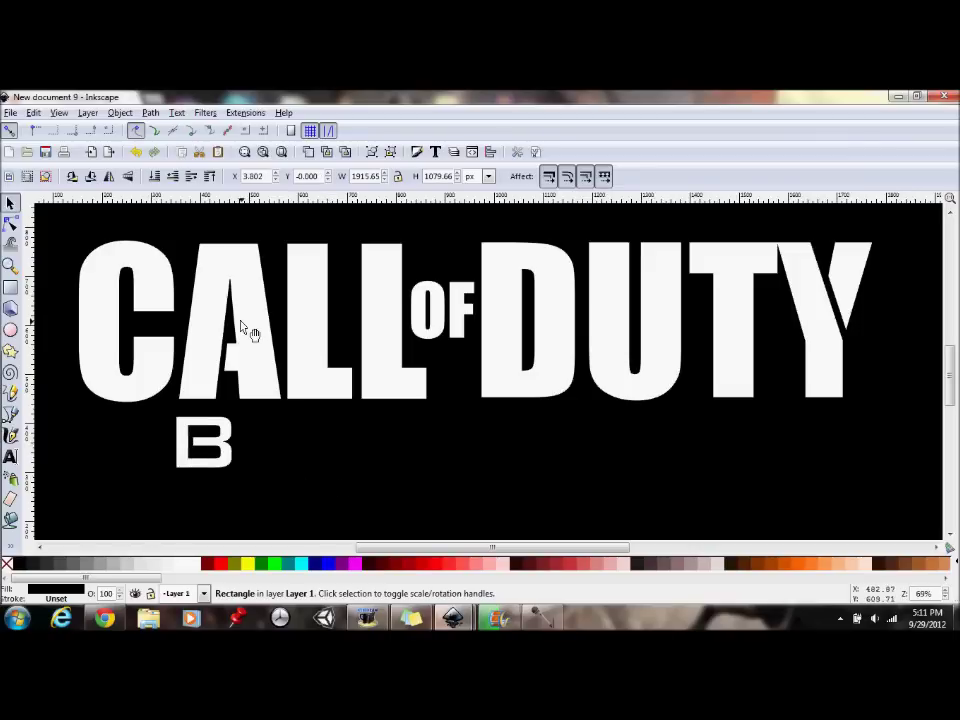
Add white 'LA' text at font size 200 right after the B.
left_click(10, 456)
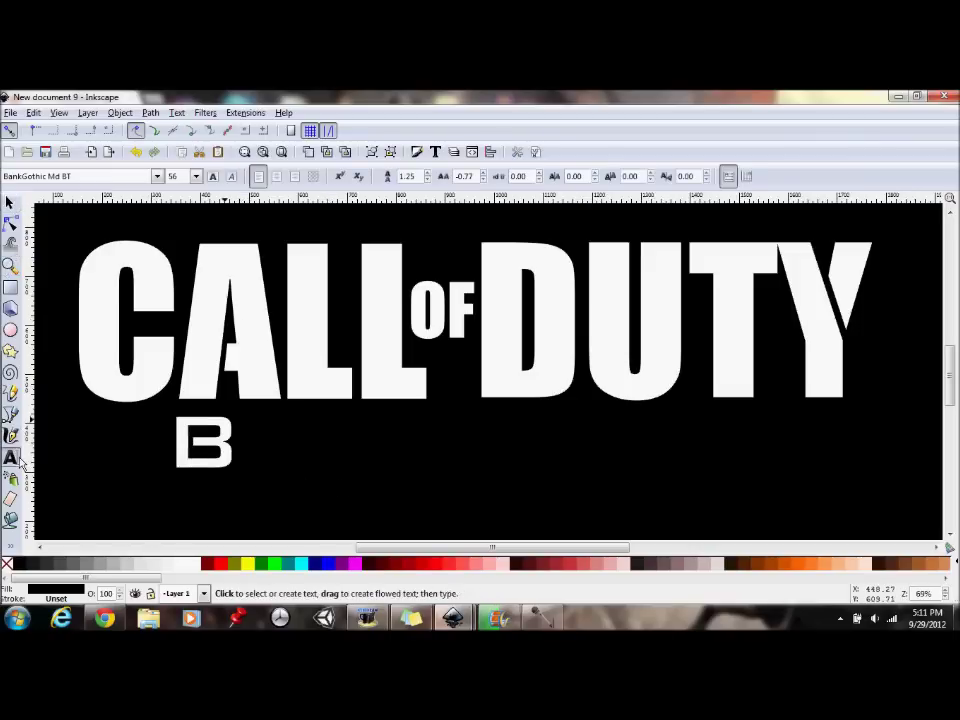
left_click(241, 461)
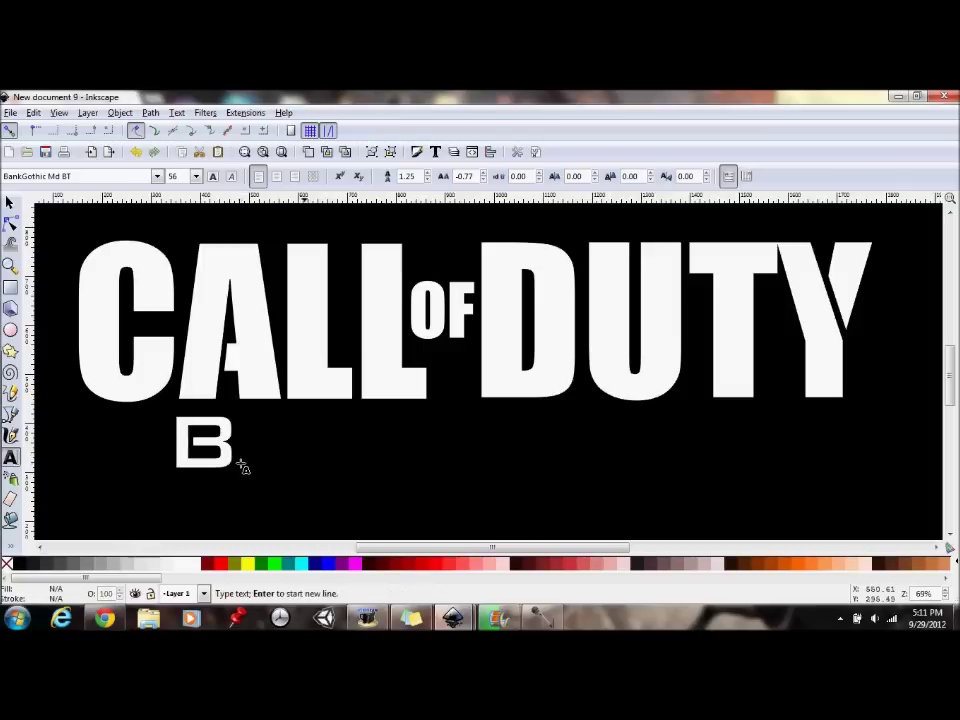
type("L")
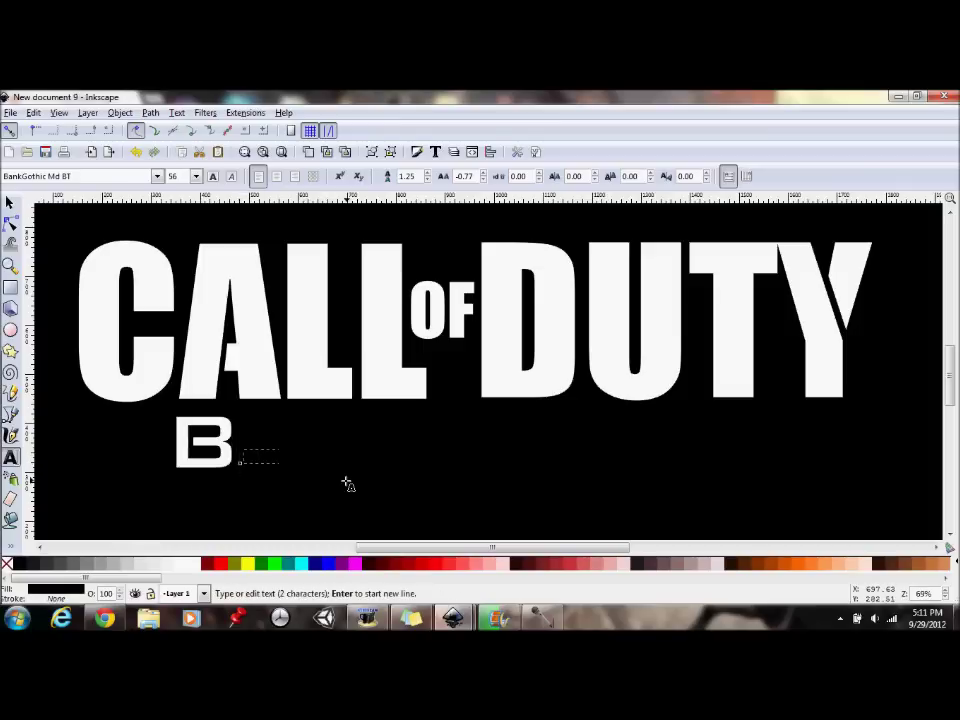
left_click(196, 564)
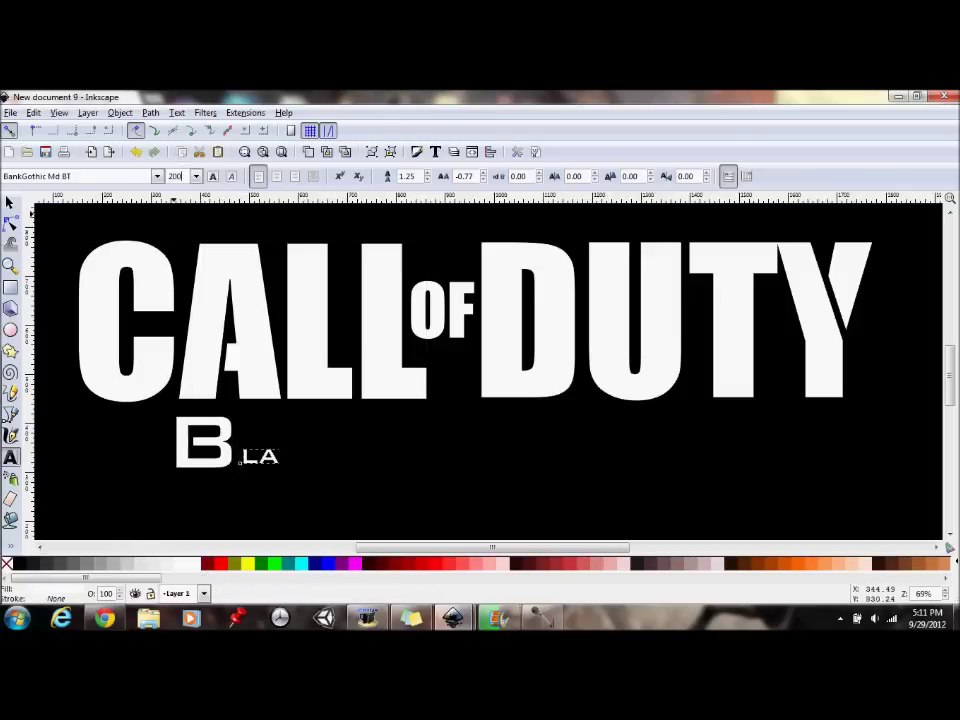
type("200")
key("Return")
Move the LA text up against the B and return to editing it.
left_click(10, 203)
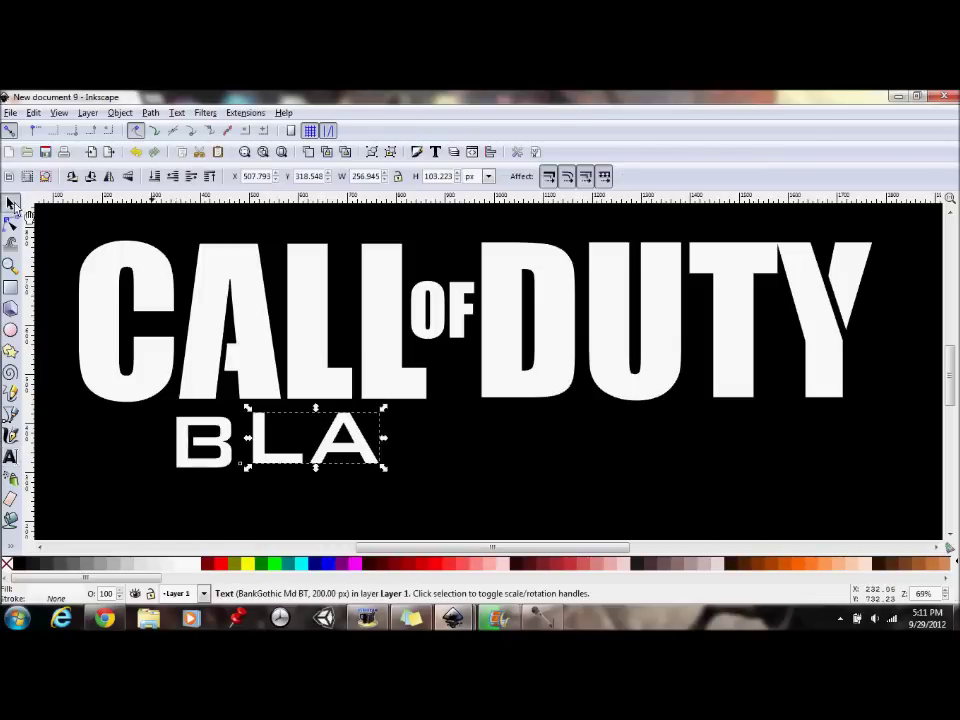
left_click_drag(279, 457, 253, 455)
left_click(253, 455)
left_click(420, 441)
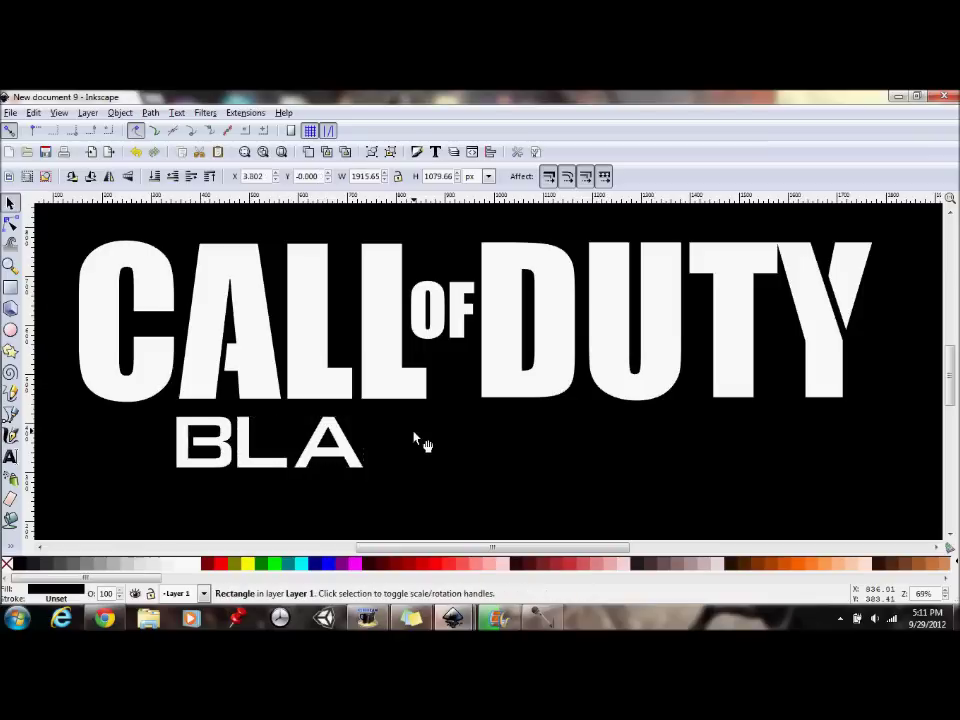
left_click(307, 455)
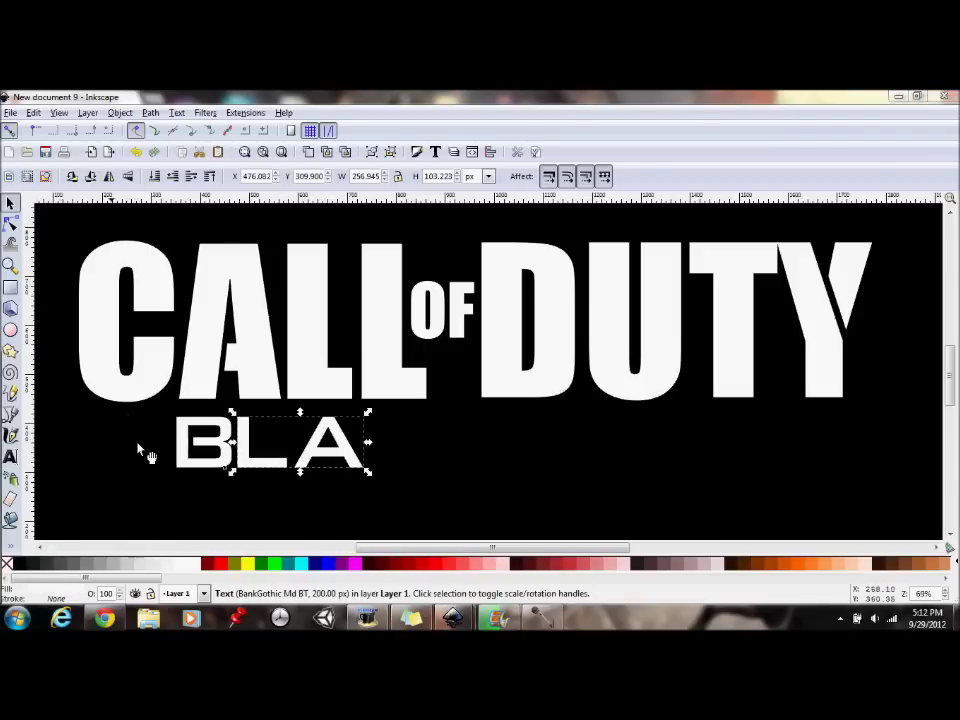
left_click(12, 457)
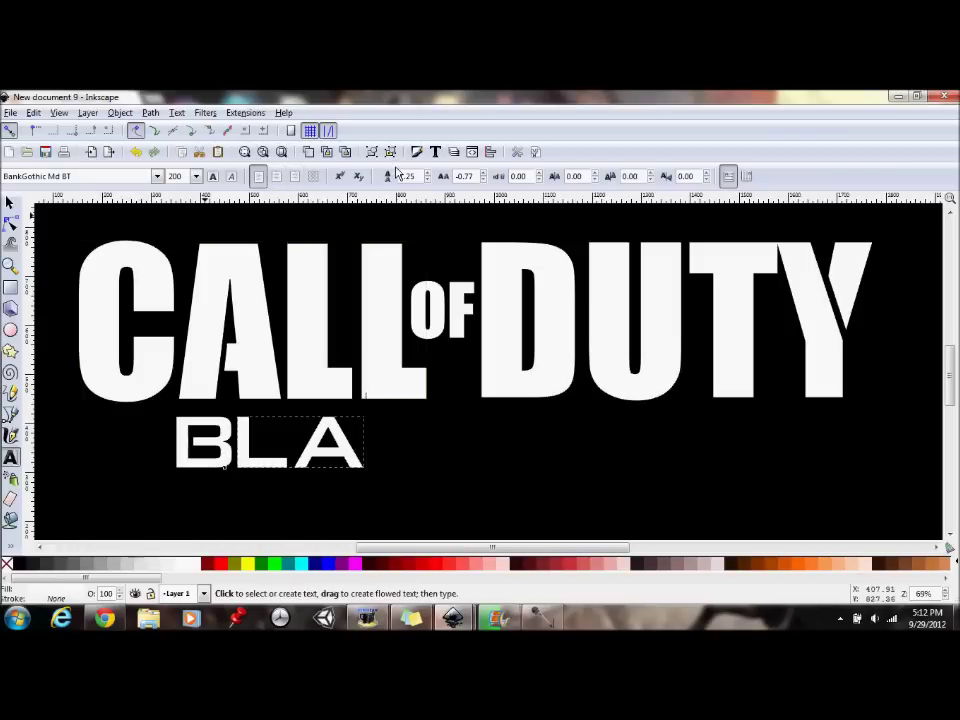
Tighten the letter spacing of BLA by repeatedly stepping the spacing value down.
left_click(483, 181)
left_click(483, 181)
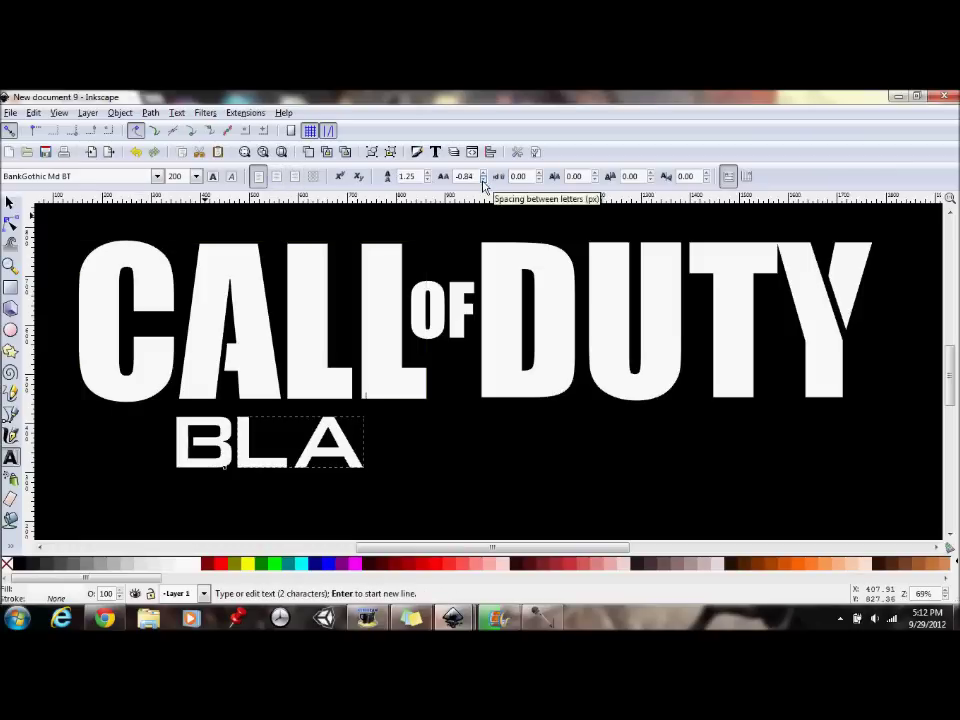
left_click(483, 181)
left_click(483, 181)
left_click(483, 181)
left_click(483, 181)
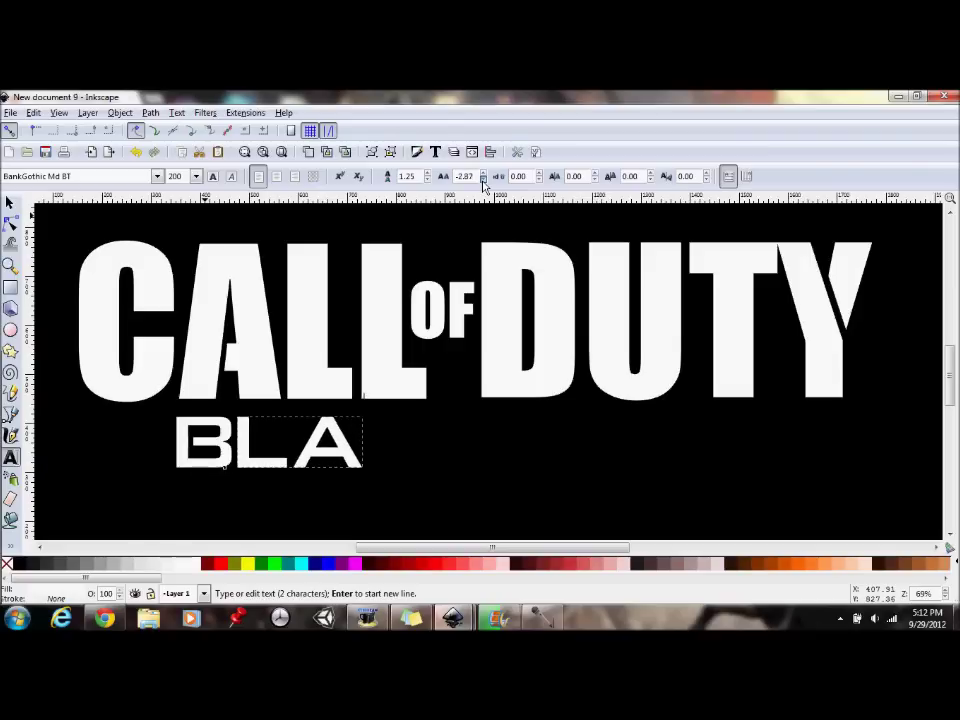
left_click(483, 181)
left_click(483, 181)
left_click(483, 181)
left_click(483, 181)
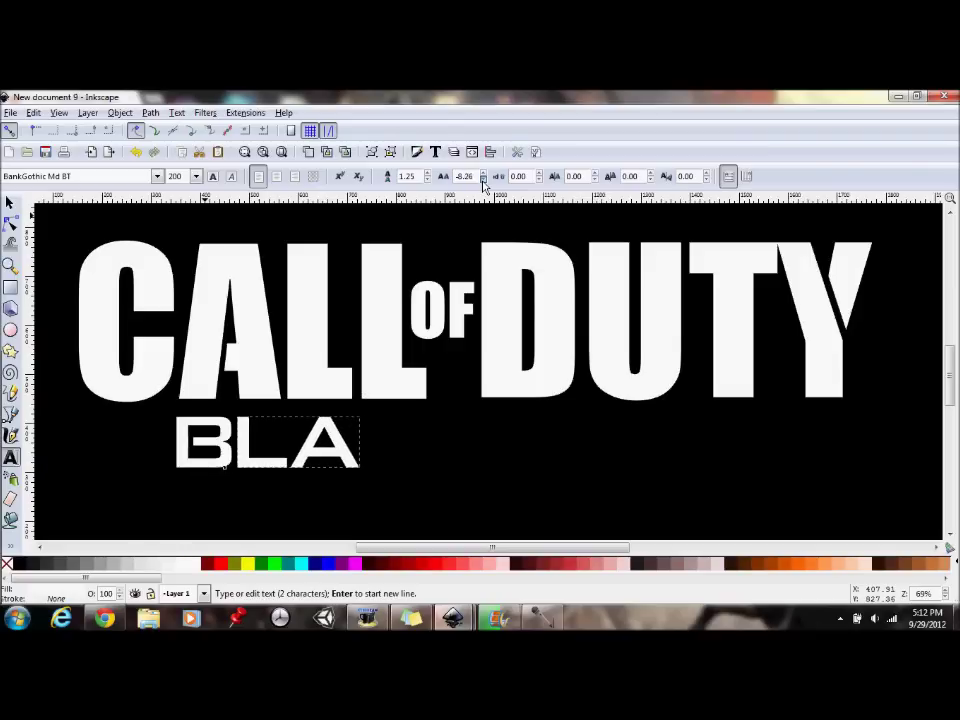
left_click(483, 181)
left_click(483, 181)
left_click(483, 181)
left_click(483, 181)
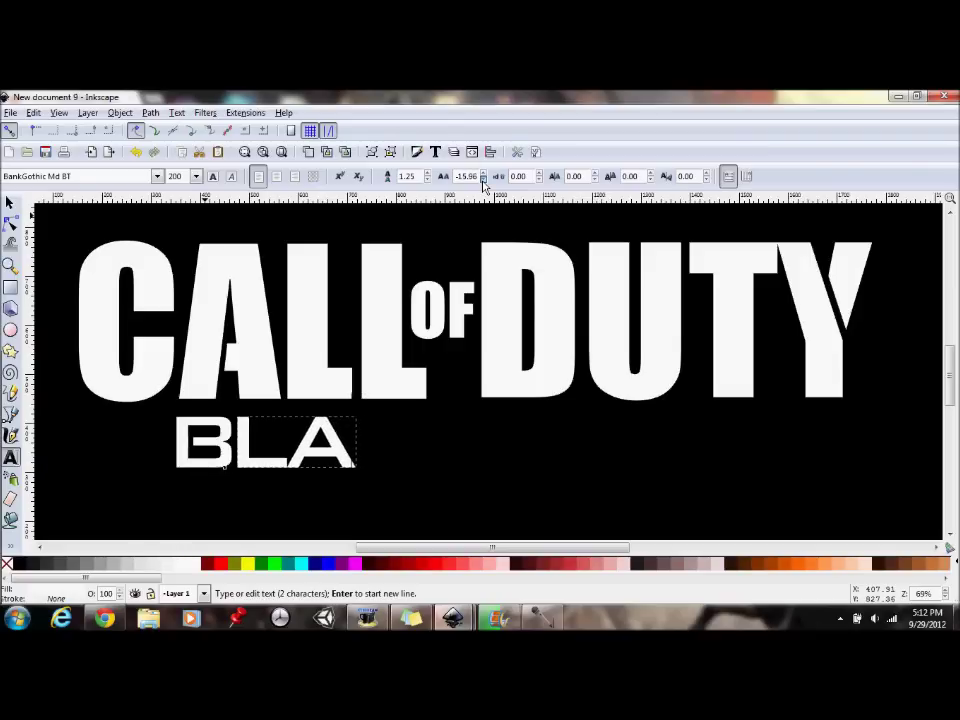
left_click(483, 181)
left_click(483, 181)
left_click(483, 181)
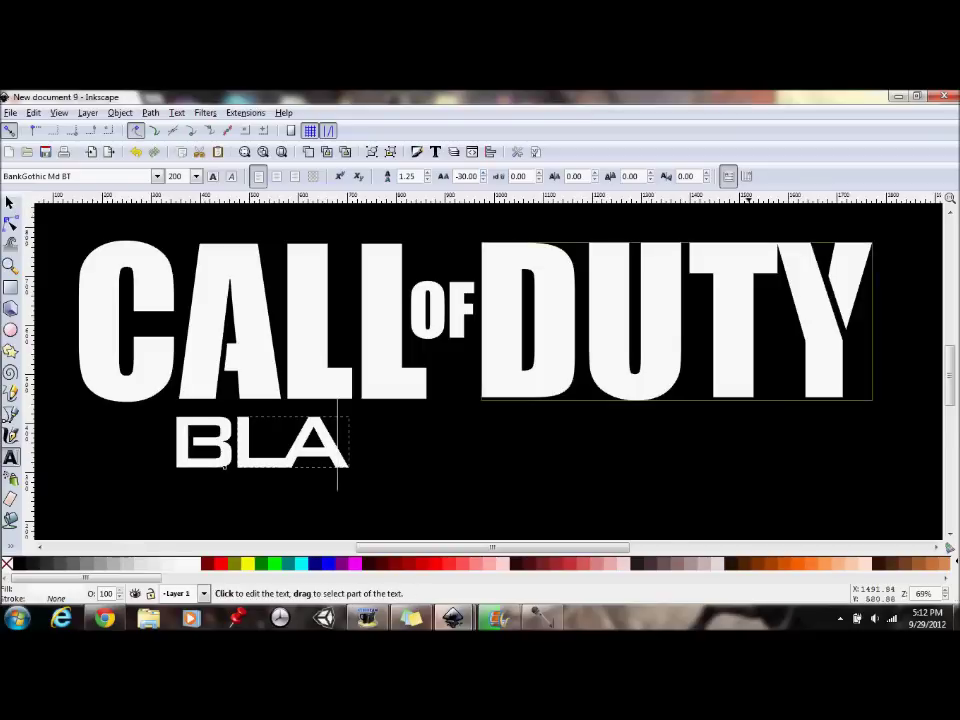
Resize the small black rectangle on the B's stem to fit the letter.
left_click(13, 205)
left_click(193, 343)
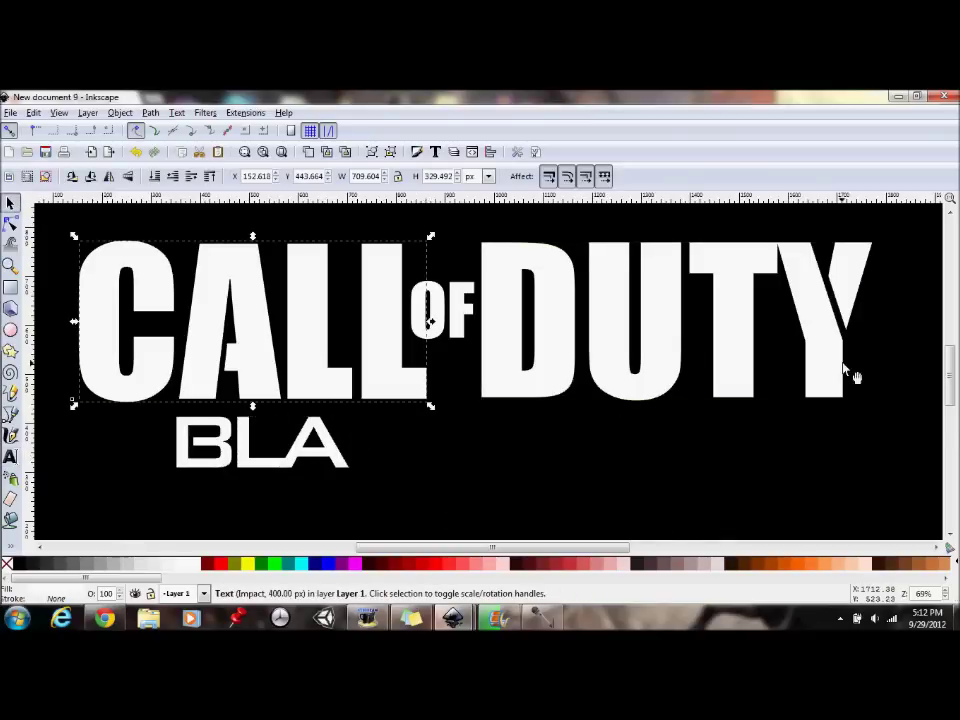
scroll(948, 373, "up", 2)
mouse_move(948, 373)
left_mouse_down()
mouse_move(945, 300)
mouse_move(949, 440)
mouse_move(951, 395)
left_mouse_up()
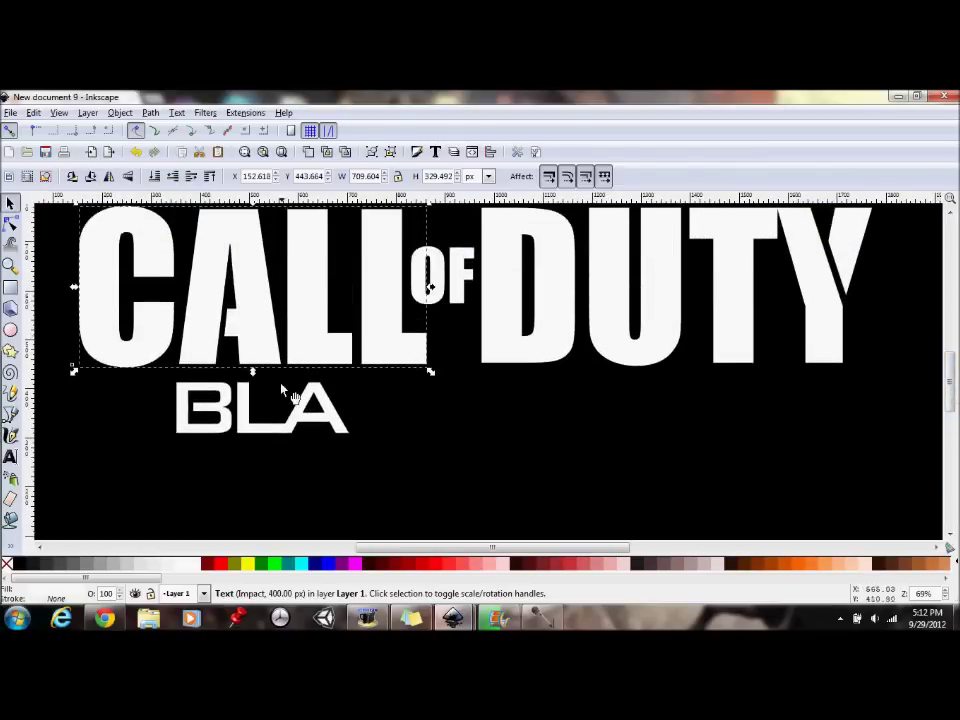
left_click(196, 416)
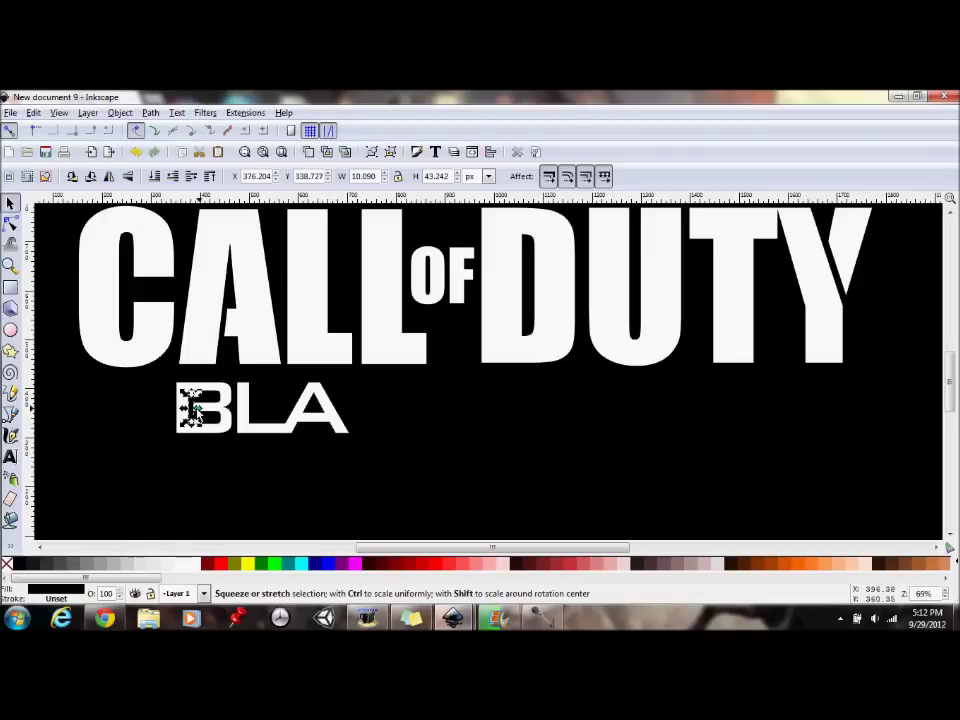
left_click_drag(193, 406, 190, 414)
left_click(165, 418)
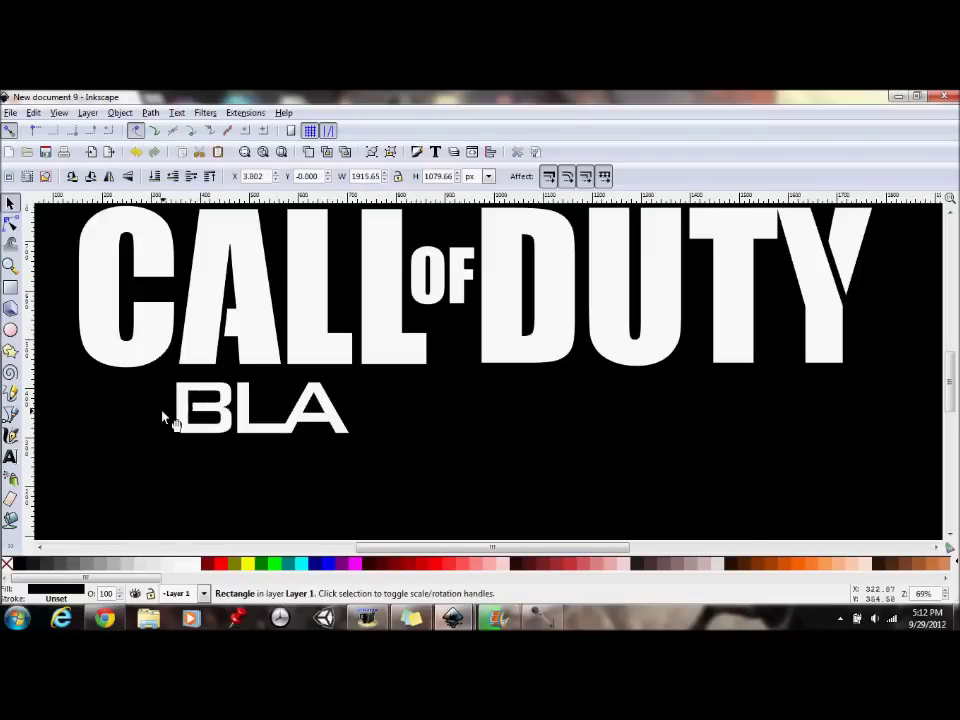
left_click(10, 265)
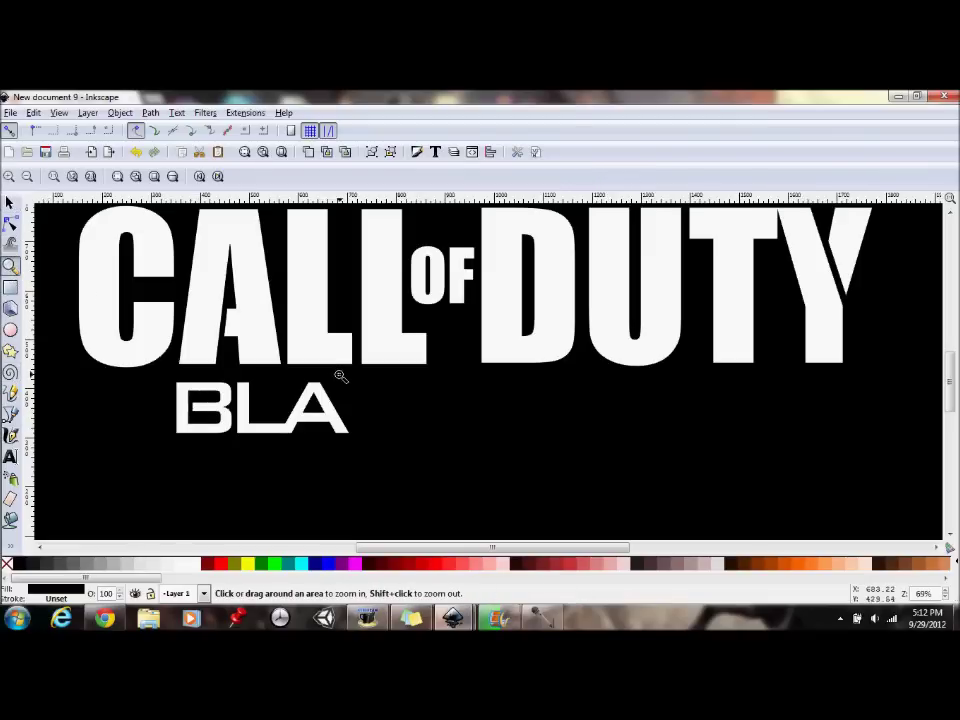
Zoom in on the A and cover its crossbar with a black Bezier triangle.
left_click_drag(273, 373, 372, 455)
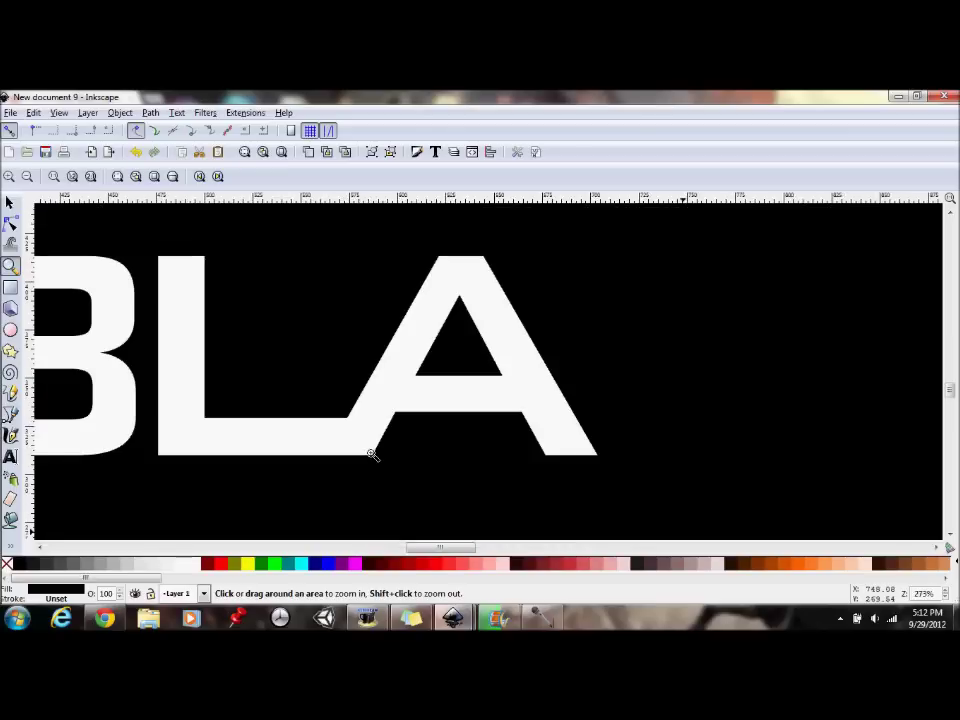
left_click(10, 414)
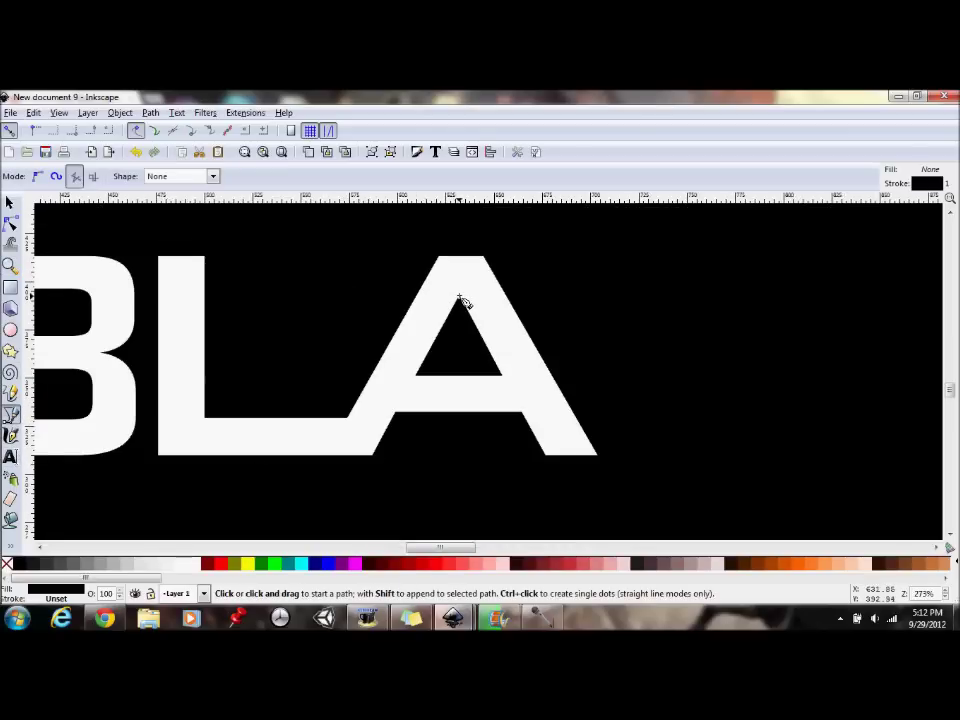
left_click(459, 298)
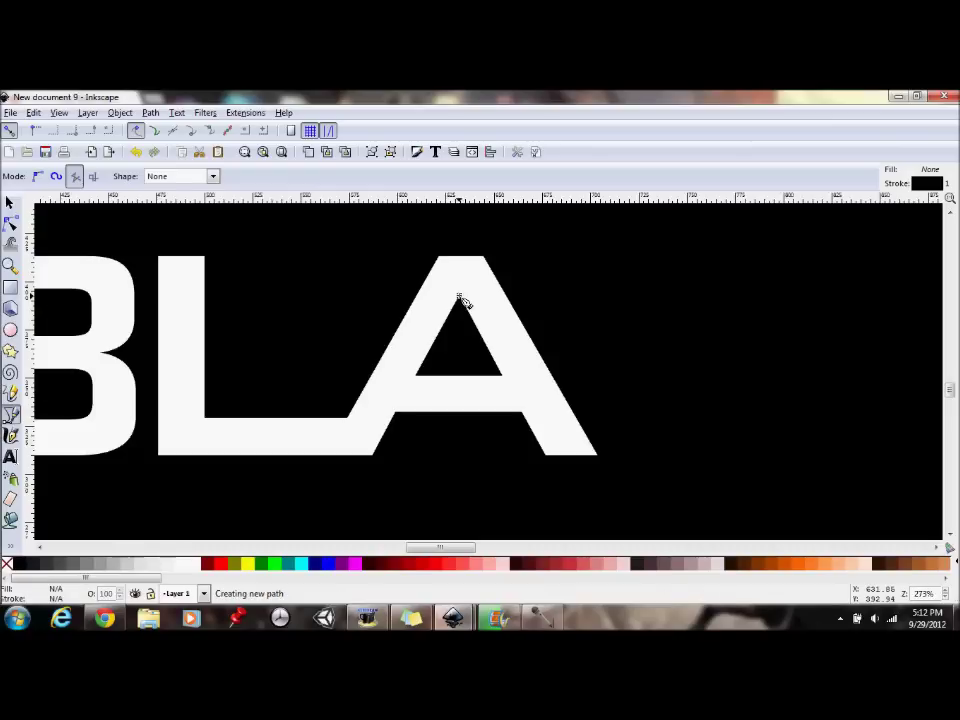
left_click(366, 467)
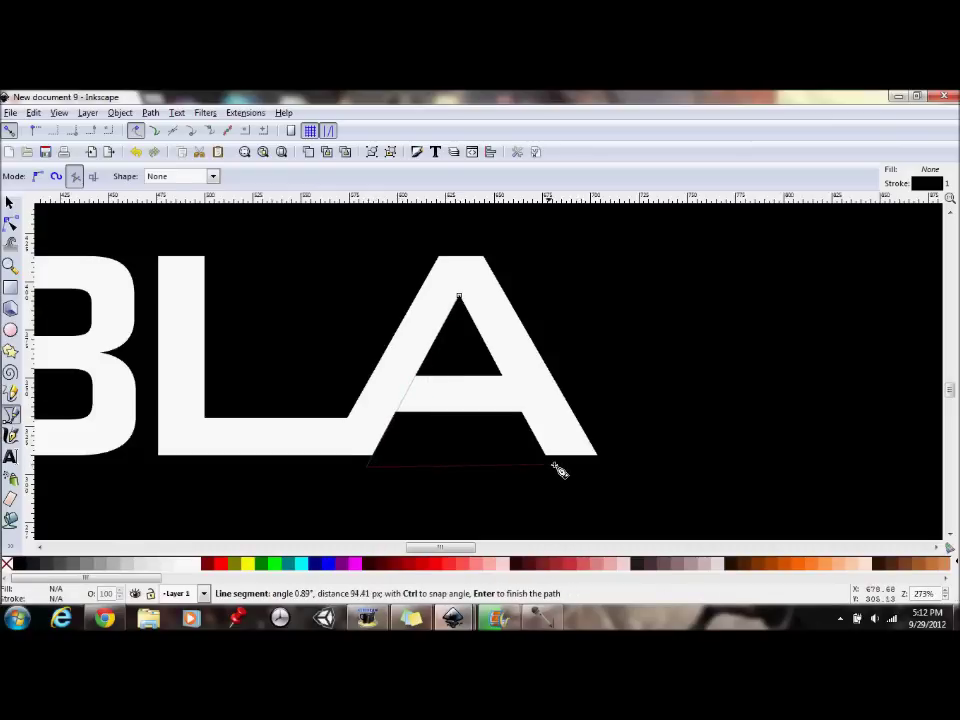
left_click(546, 457)
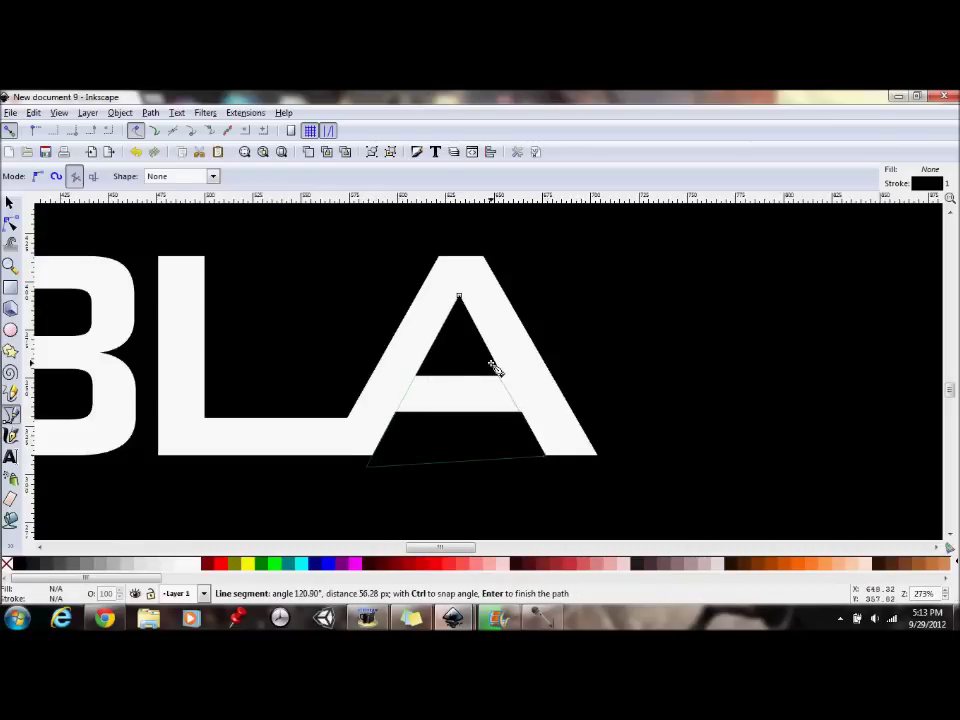
left_click(459, 297)
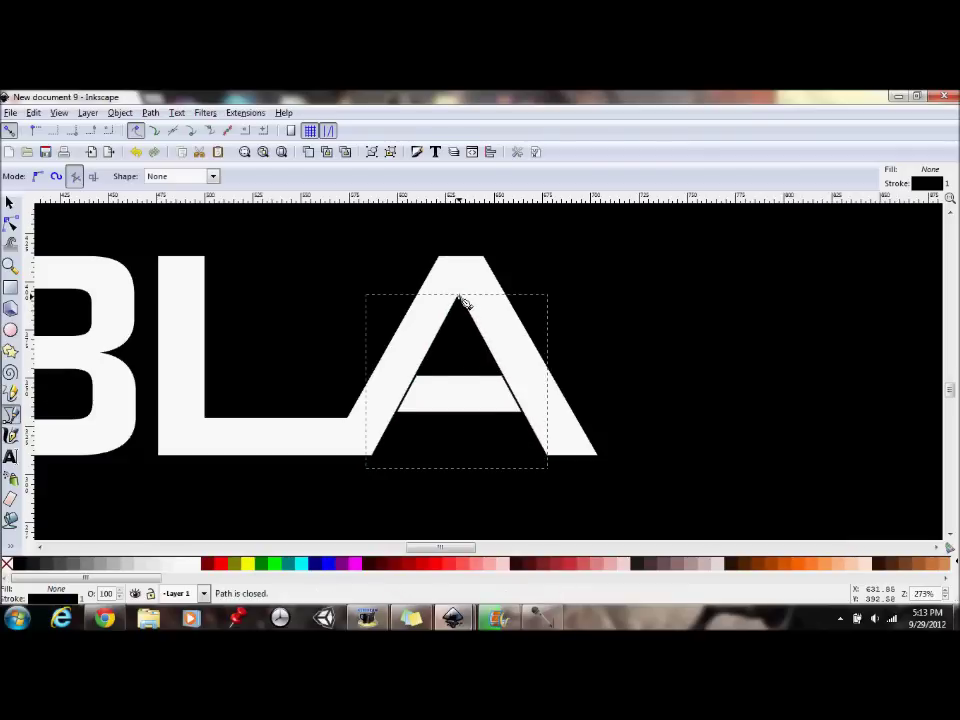
left_click(17, 565)
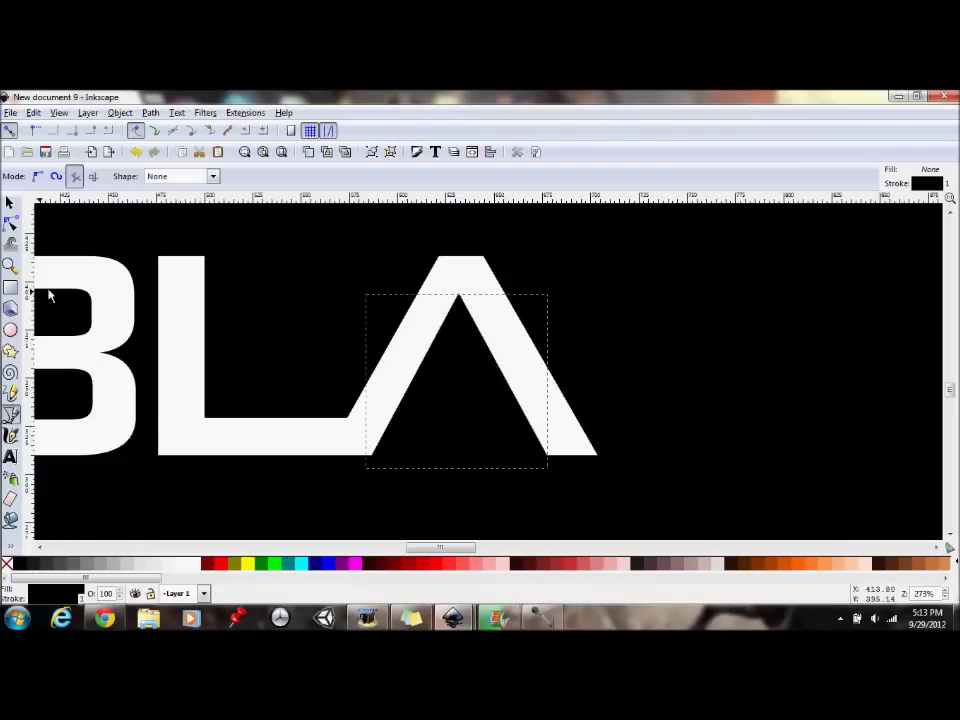
Zoom back out to the whole logo and deselect the triangle.
key("z")
left_click(54, 178)
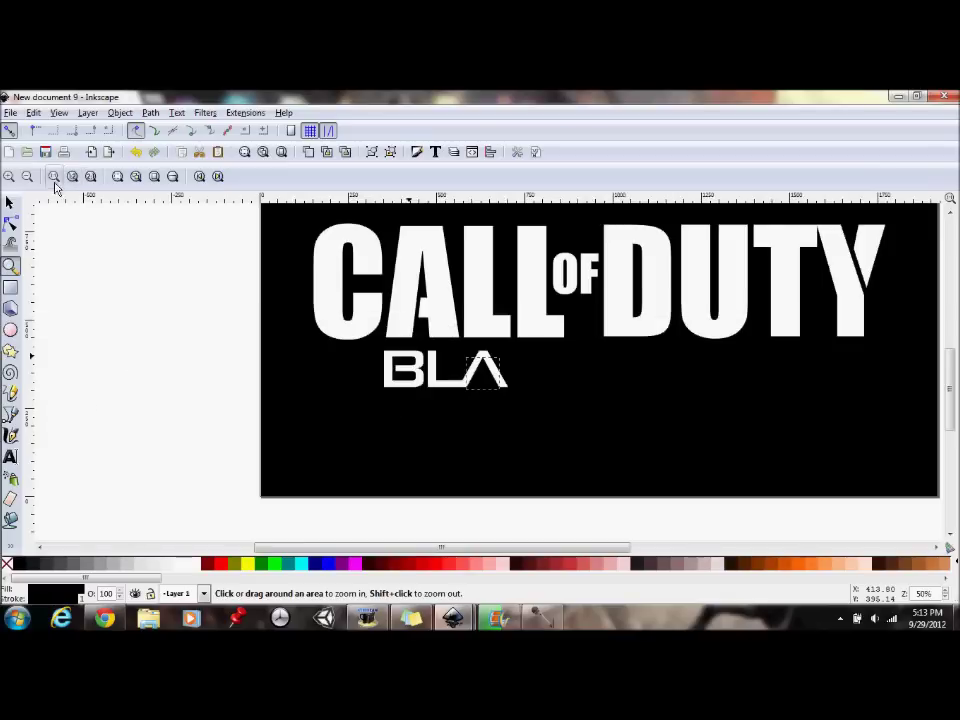
left_click_drag(407, 548, 510, 548)
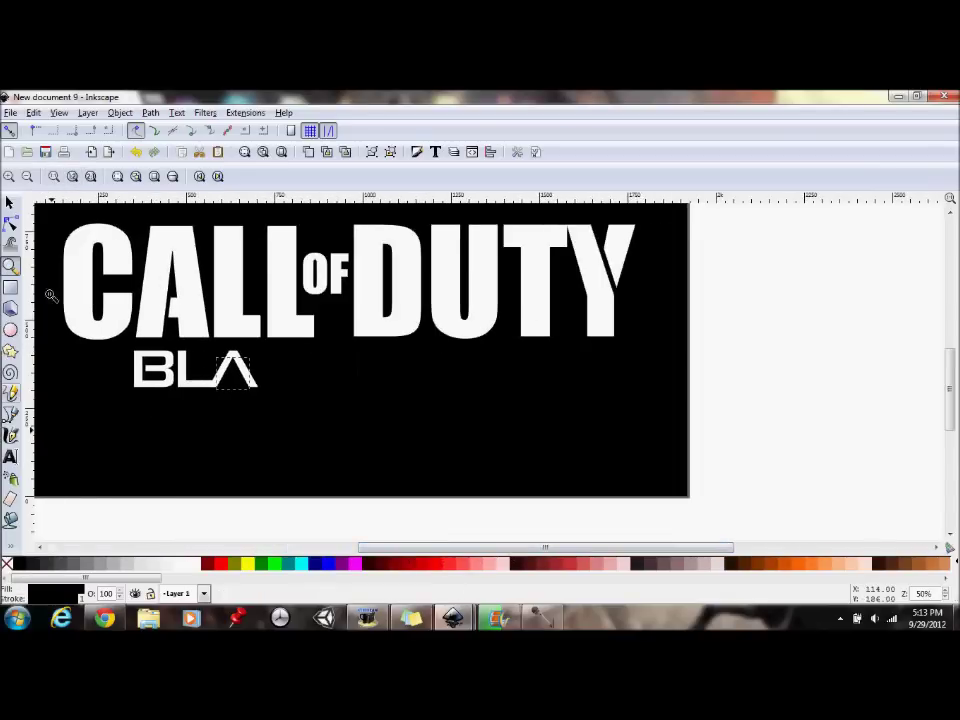
key("s")
left_click(771, 326)
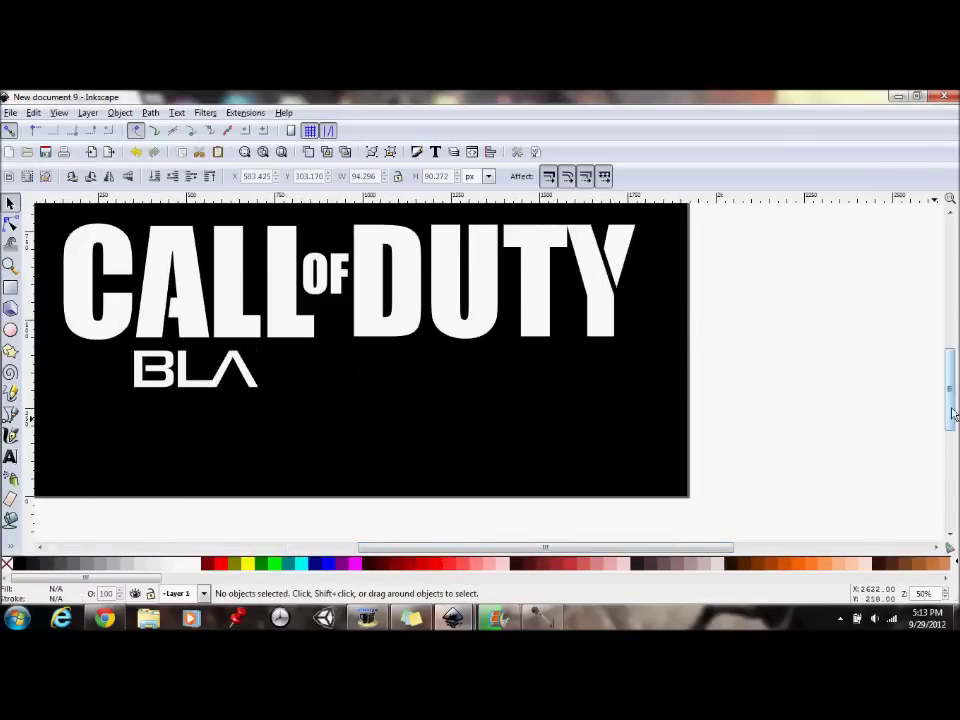
left_click_drag(951, 395, 949, 292)
scroll(480, 370, "left", 3)
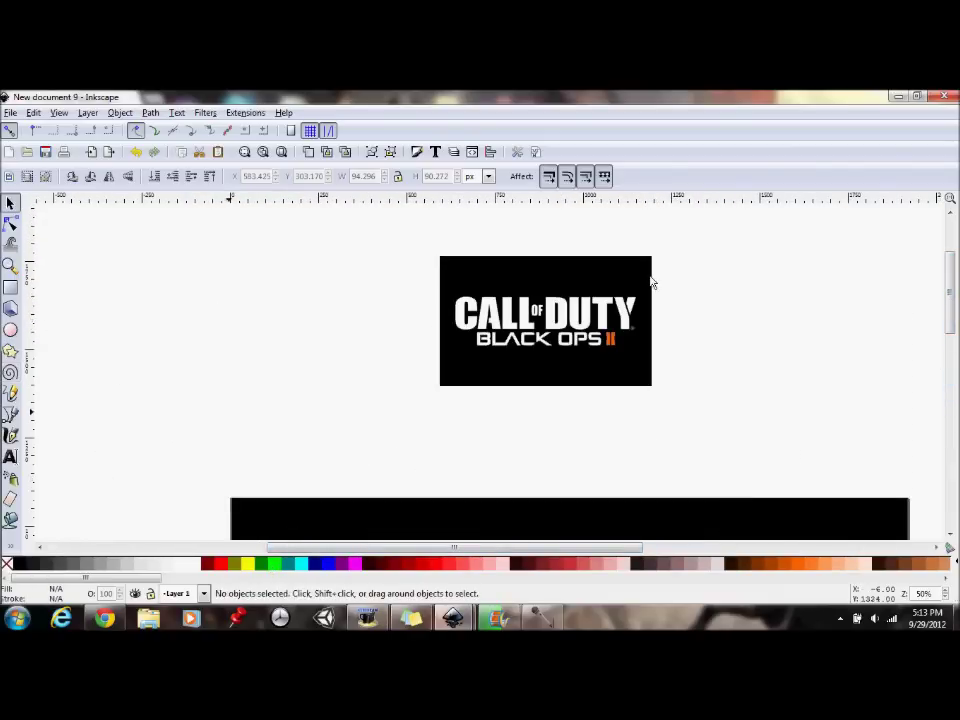
Add a white letter C at font size 200 below BLA.
left_click_drag(953, 305, 537, 287)
scroll(537, 287, "down", 5)
scroll(540, 392, "up", 1)
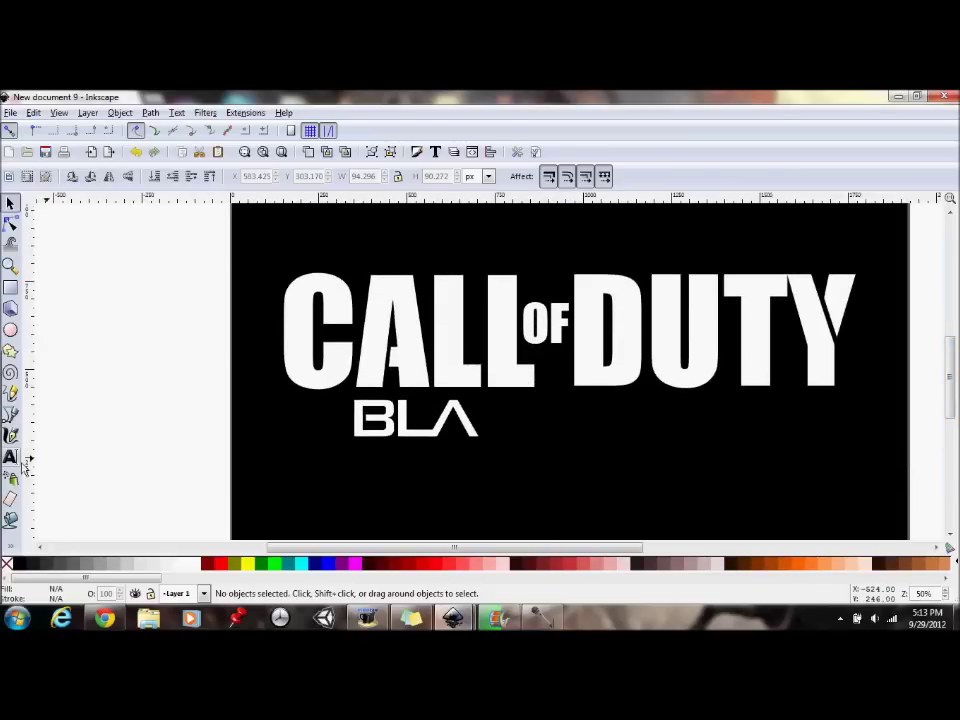
left_click(10, 459)
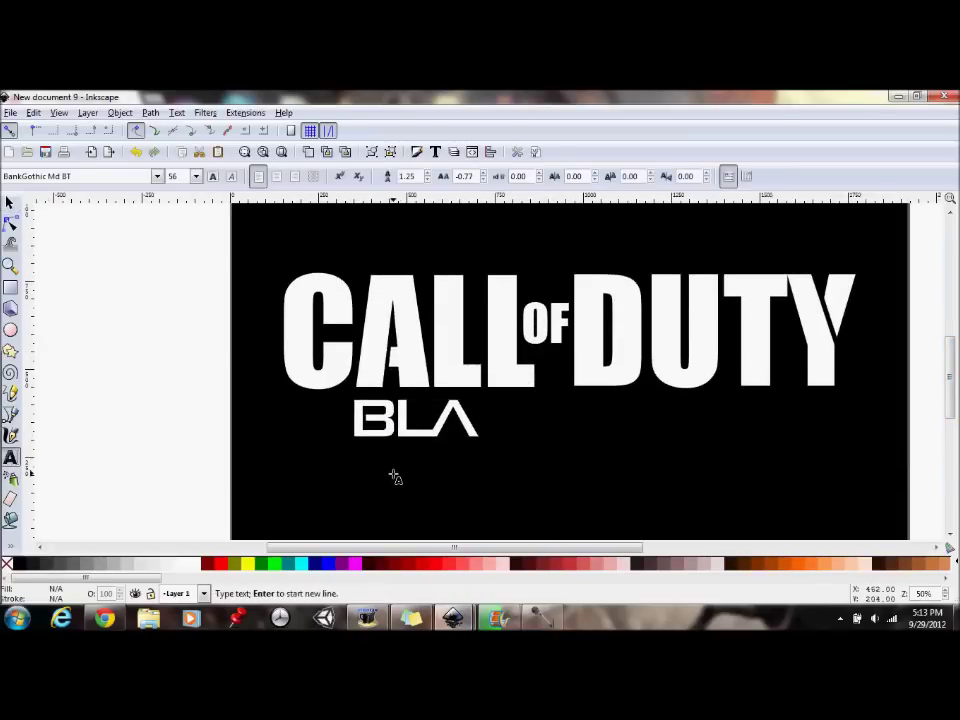
left_click(395, 477)
type("C")
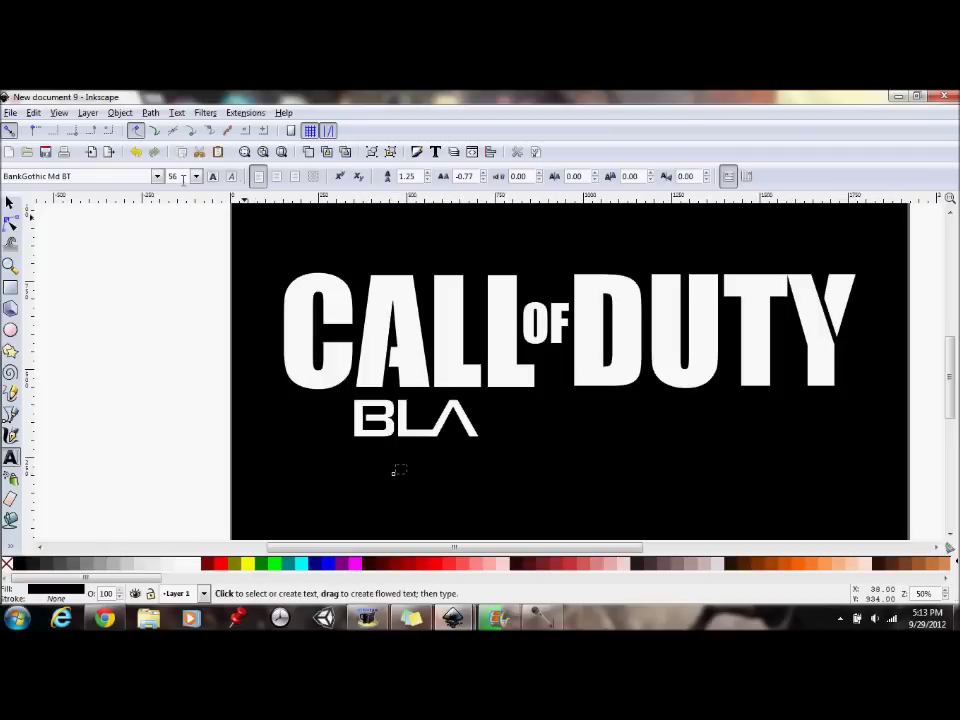
left_click(190, 563)
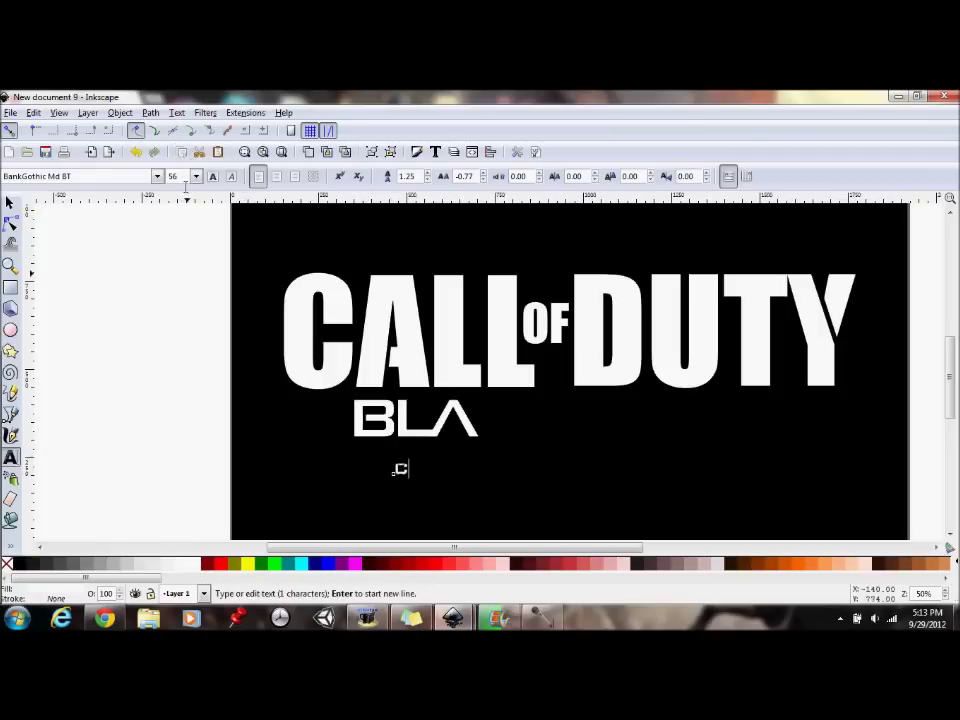
type("200")
key("Return")
Move the C up beside BLA so the subtitle reads BLAC.
left_click(10, 203)
left_click_drag(405, 455, 518, 424)
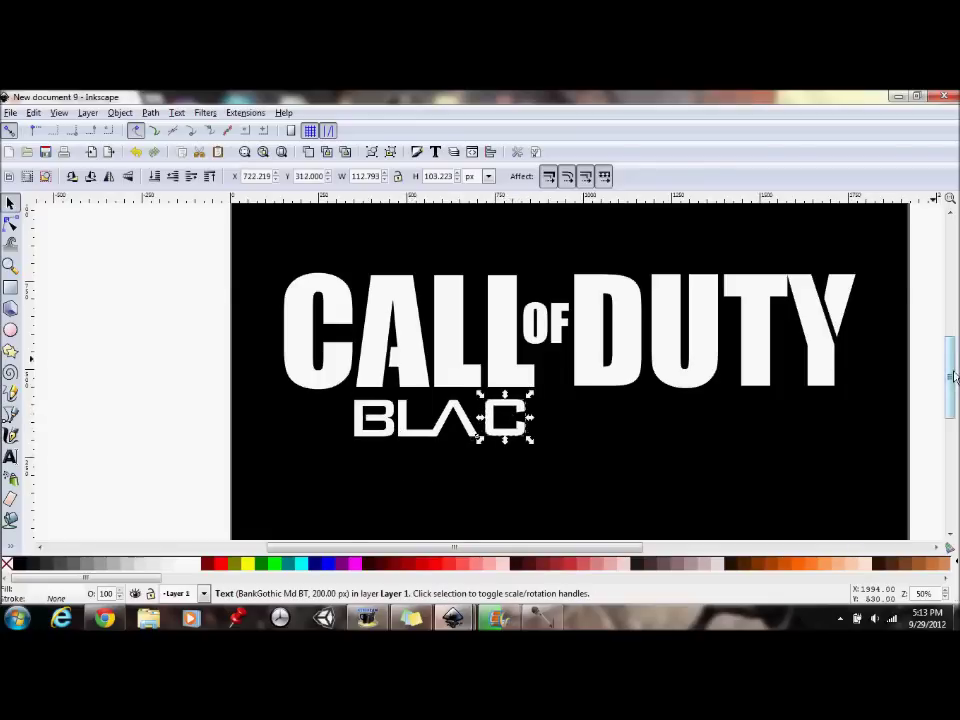
mouse_move(953, 377)
left_mouse_down()
mouse_move(949, 307)
mouse_move(949, 386)
left_mouse_up()
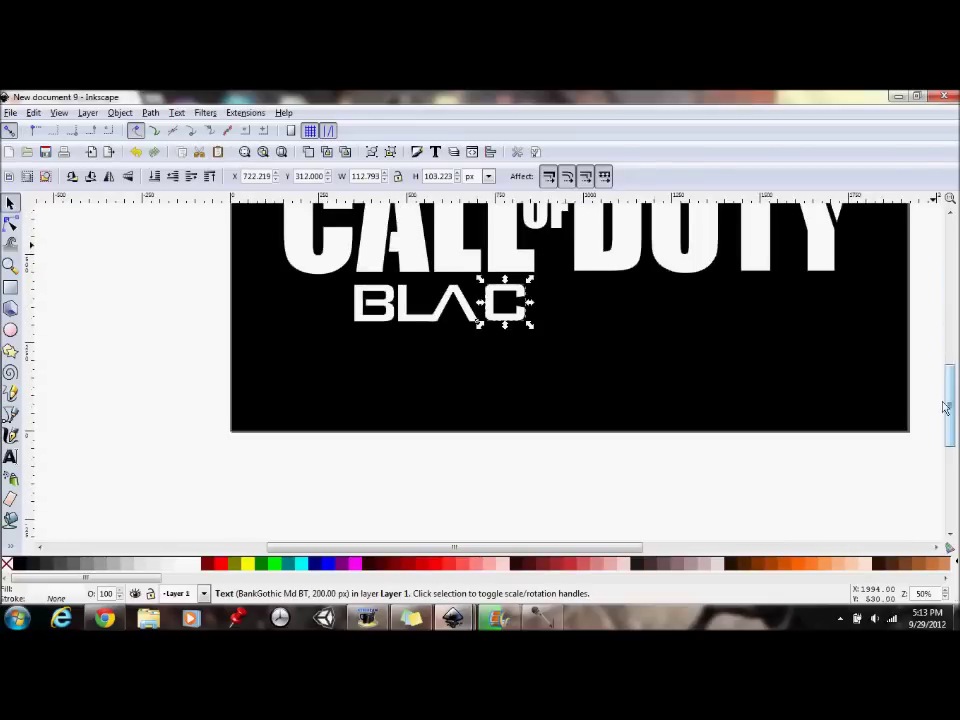
mouse_move(522, 336)
left_mouse_down()
mouse_move(510, 326)
mouse_move(514, 334)
left_mouse_up()
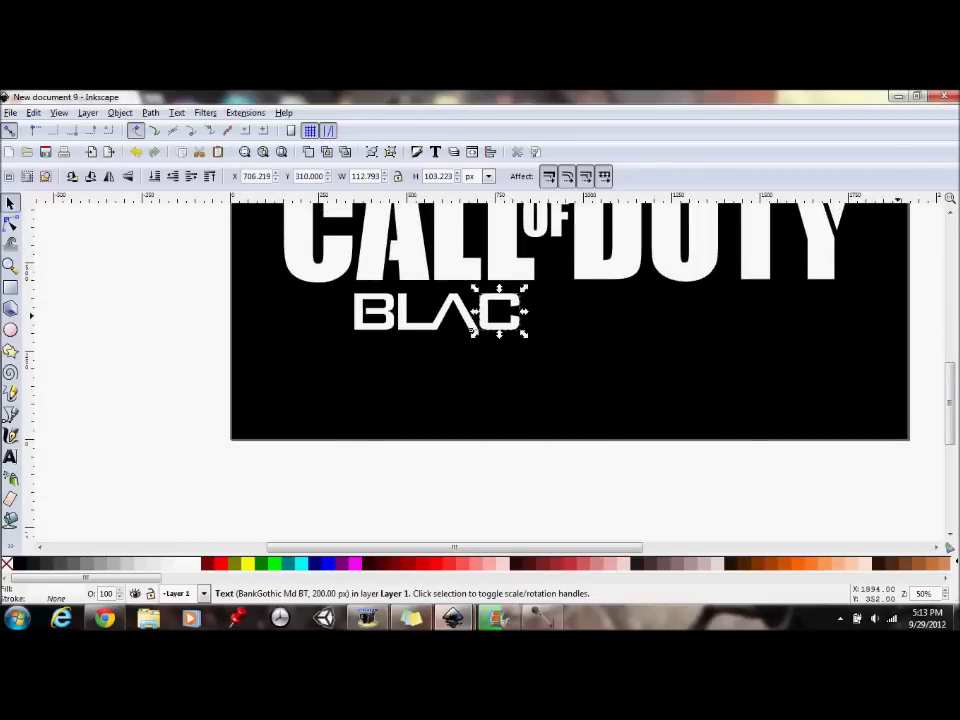
mouse_move(949, 386)
left_mouse_down()
mouse_move(948, 333)
mouse_move(949, 386)
left_mouse_up()
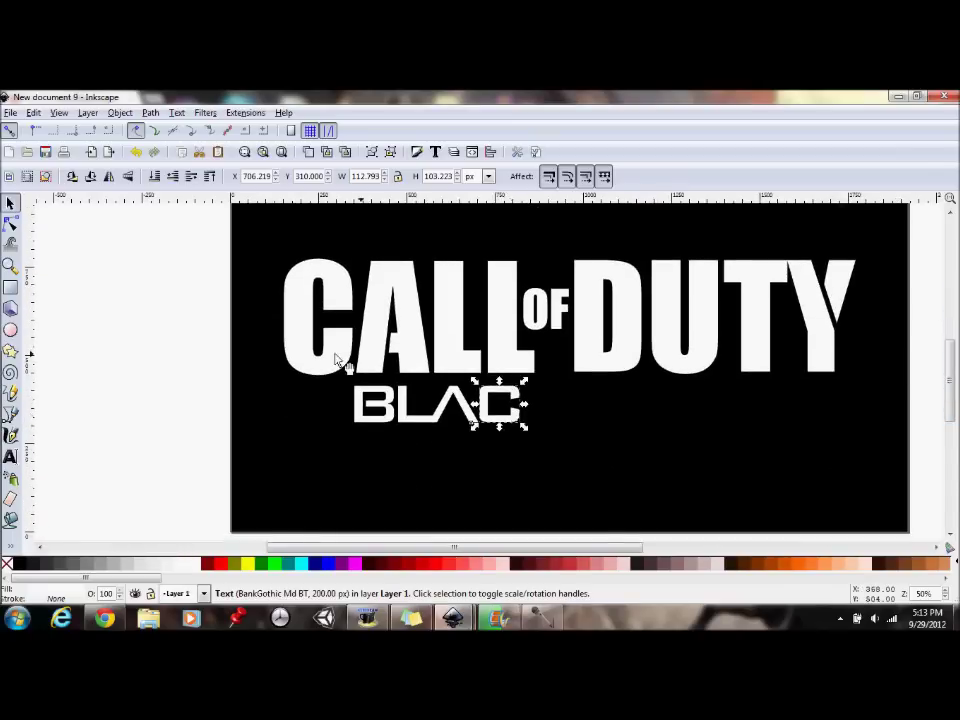
mouse_move(10, 455)
Type K after BLAC and set the letter spacing to -25.
left_click(12, 456)
left_click(521, 410)
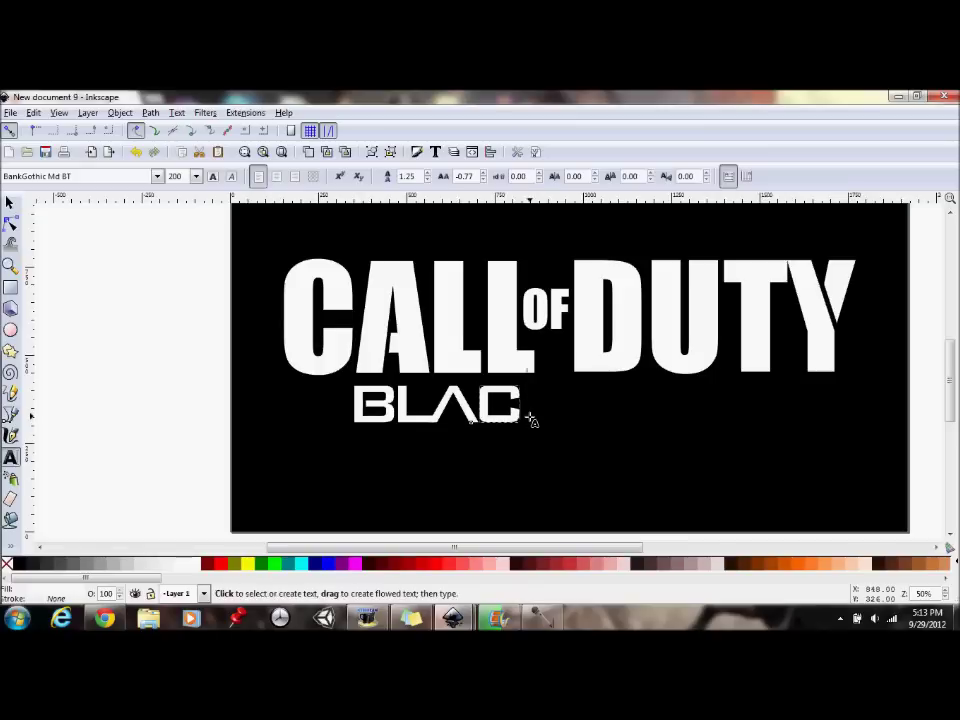
type("K")
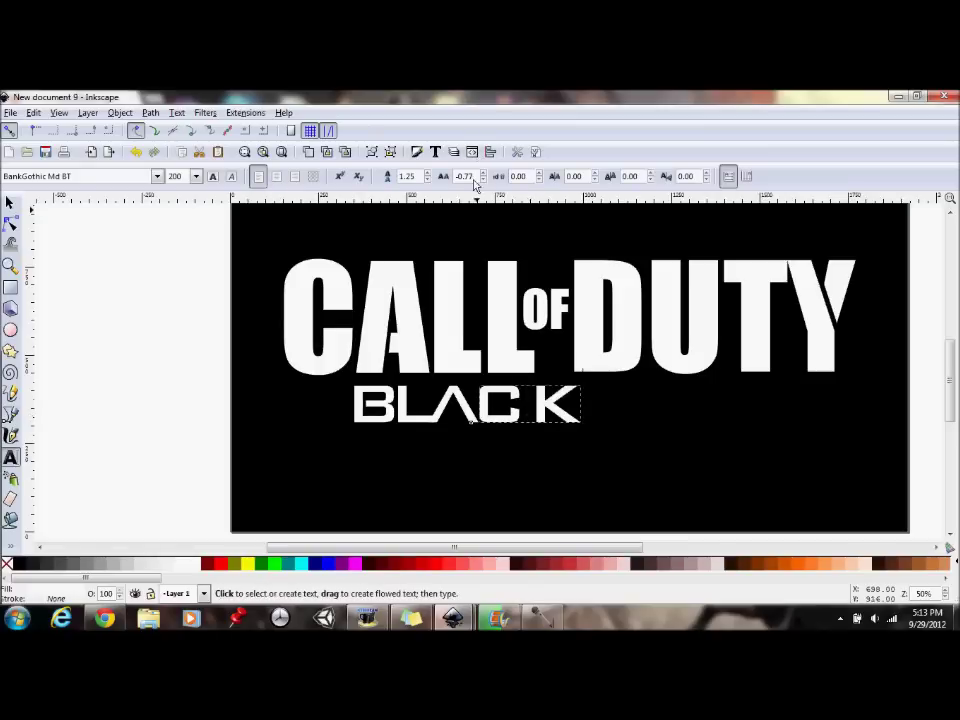
triple_click(524, 177)
key("BackSpace")
type("2")
key("Return")
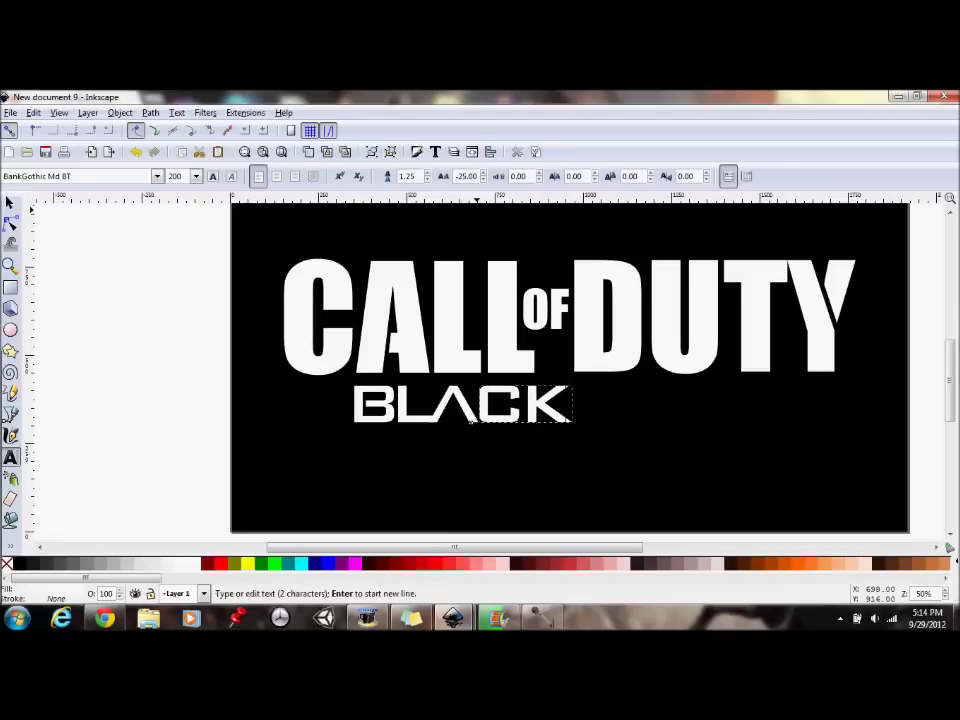
left_click(458, 176)
type("-")
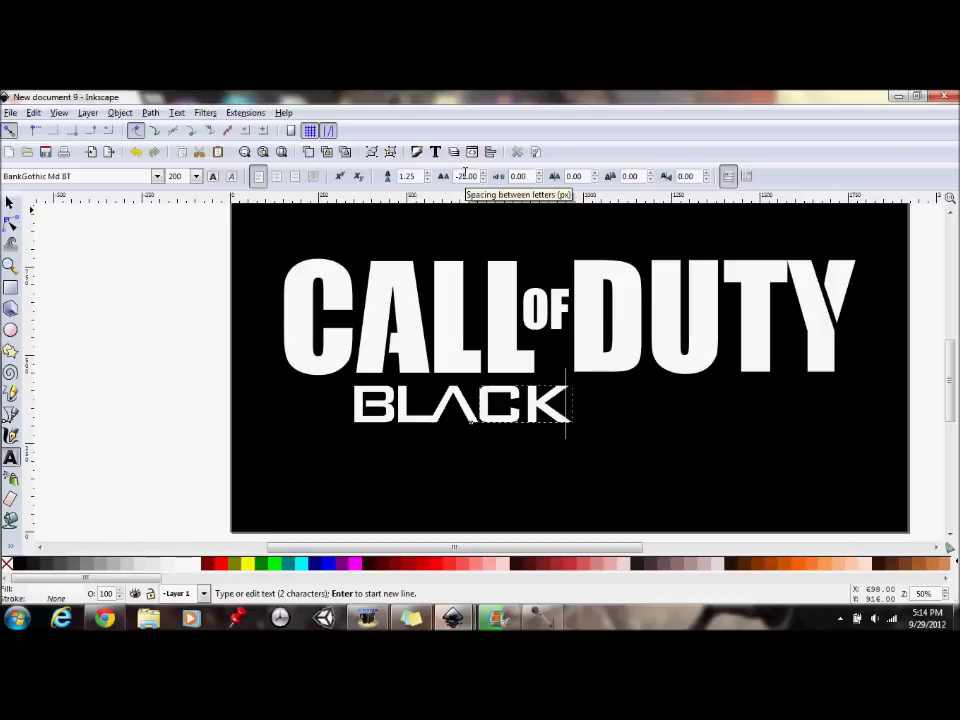
key("Return")
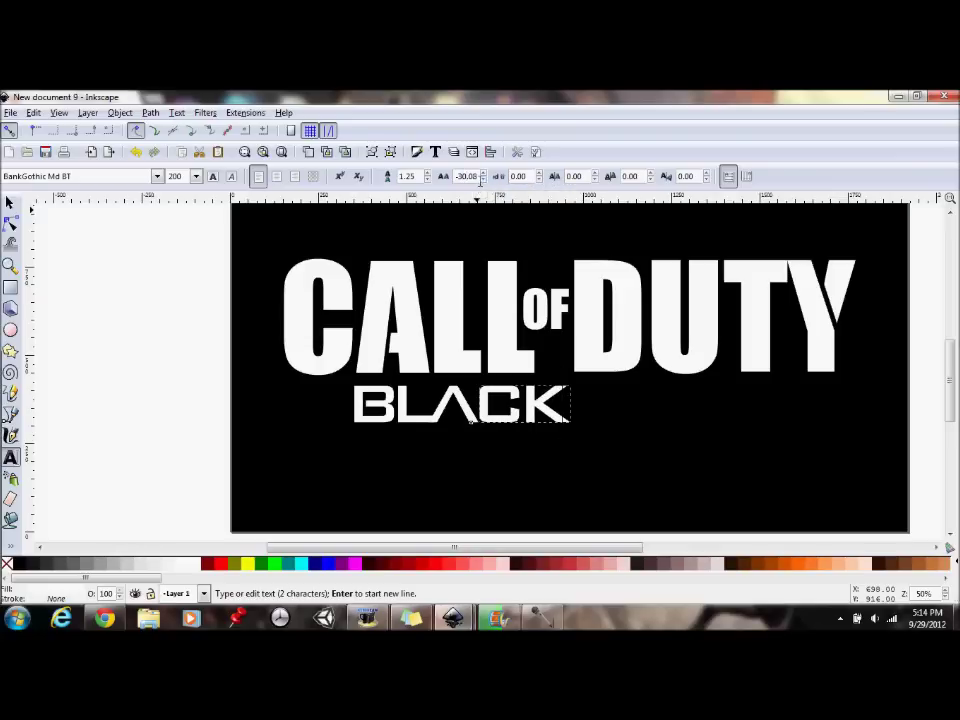
Tighten BLACK's letter spacing further, settling on -40.
left_click_drag(465, 176, 477, 176)
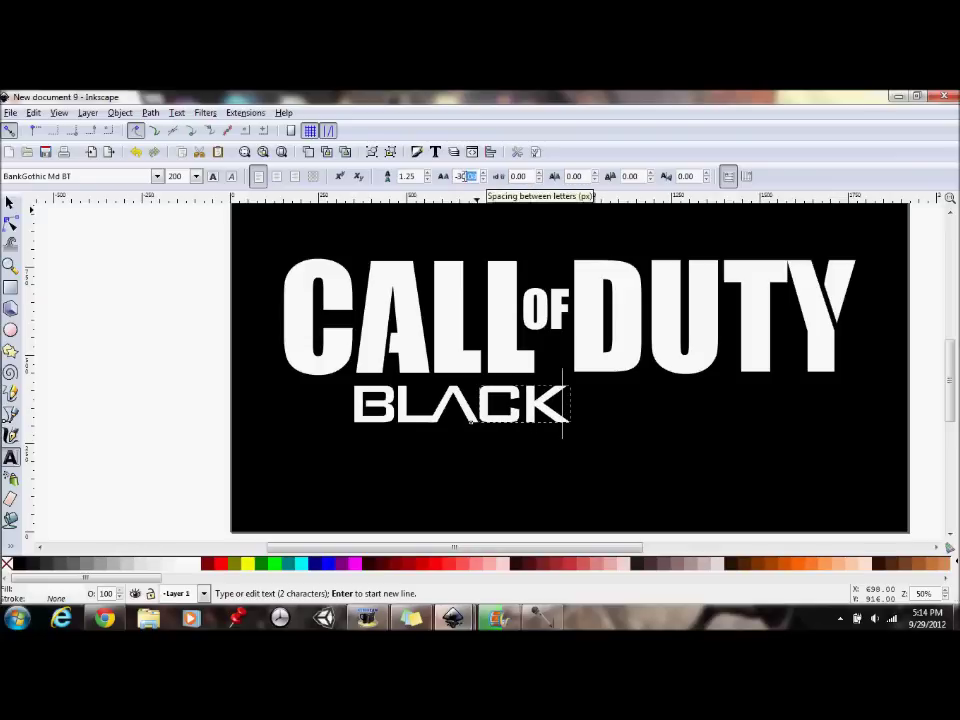
type("2")
key("Return")
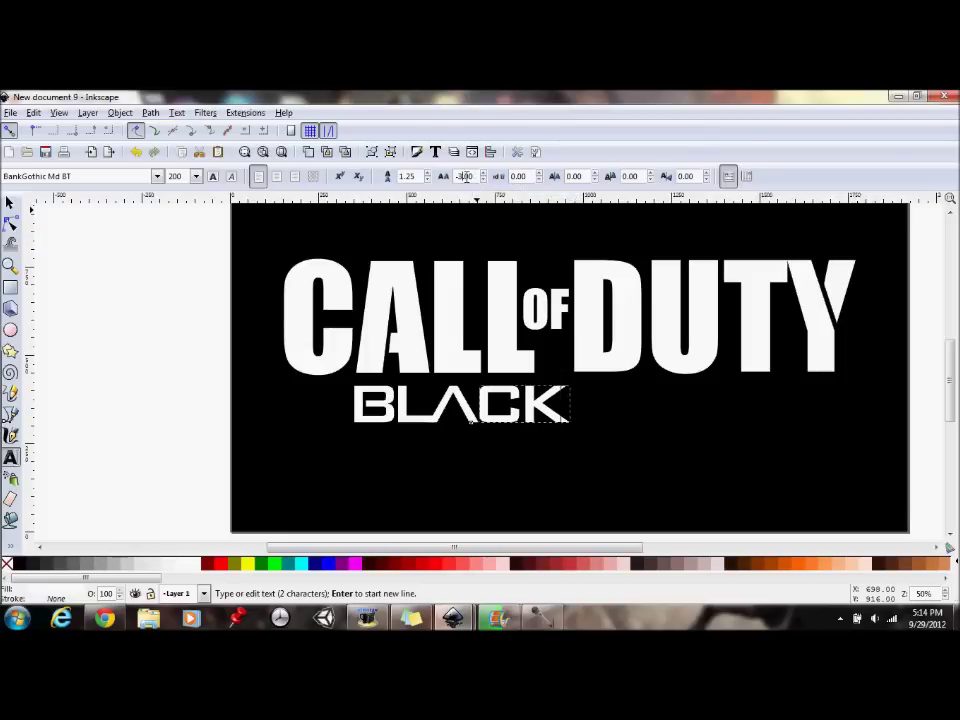
type("5")
key("Return")
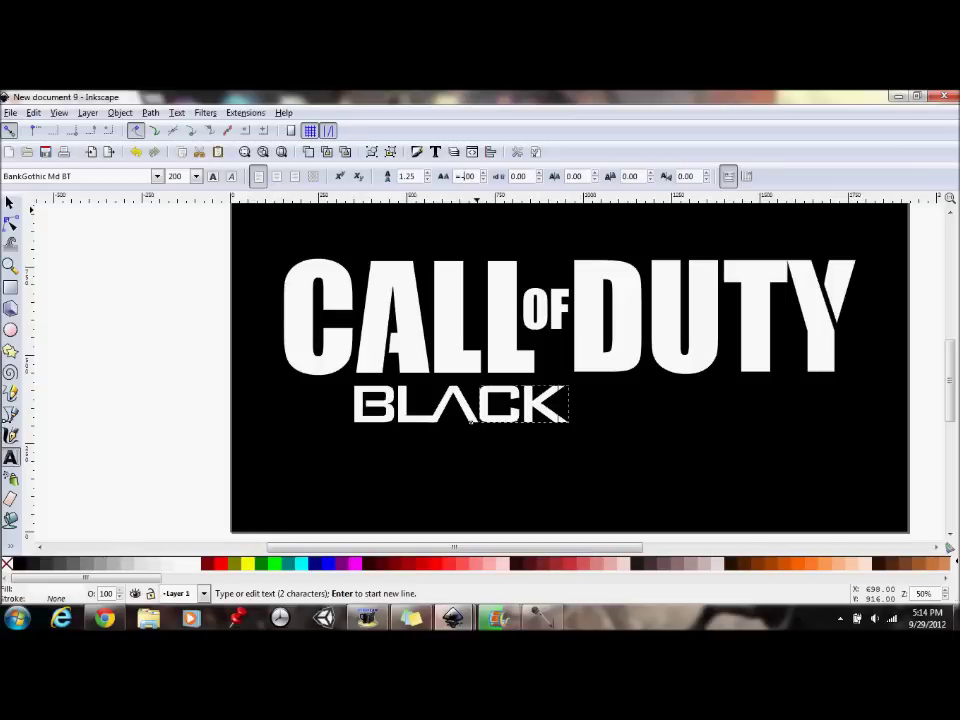
type("4")
key("BackSpace")
key("BackSpace")
type("-40")
key("Return")
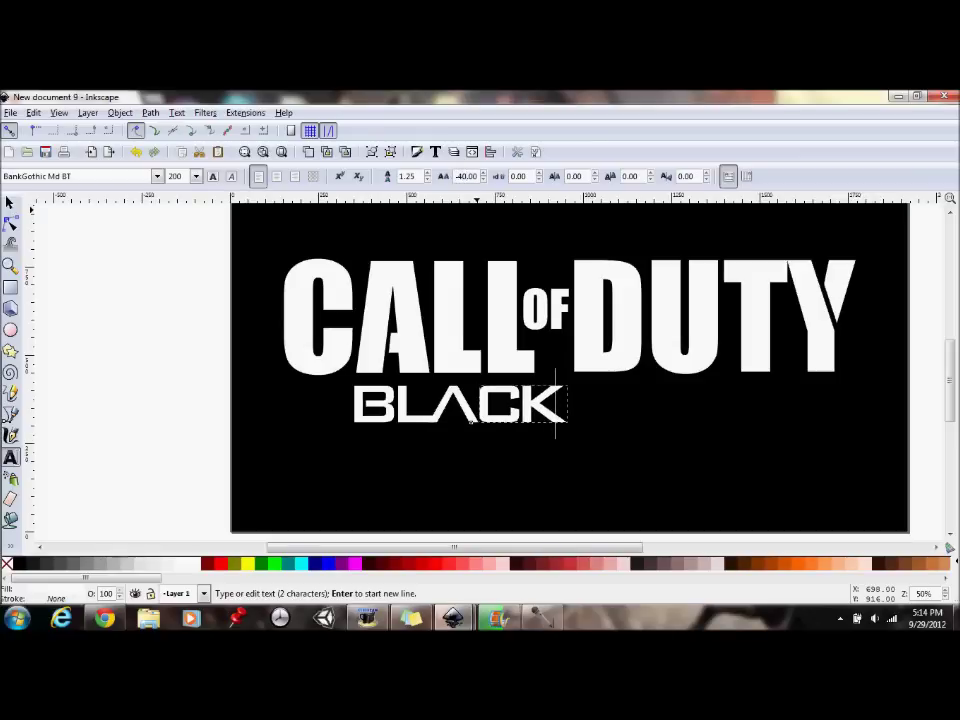
key("Escape")
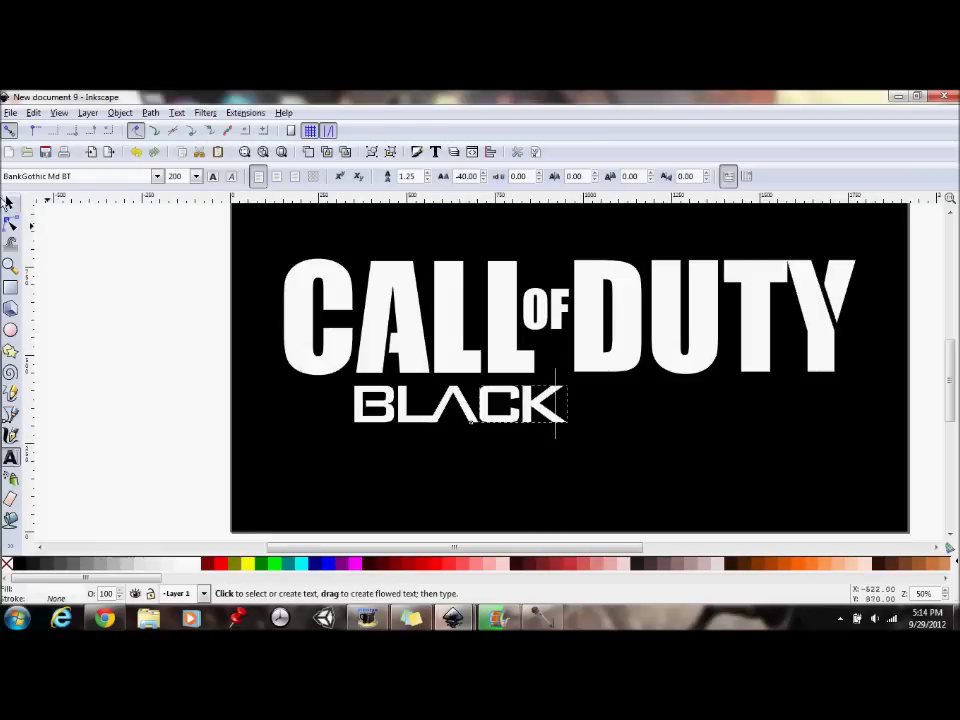
left_click(10, 265)
Zoom in on the C and draw a black rectangle over its open side.
left_click_drag(486, 383, 598, 448)
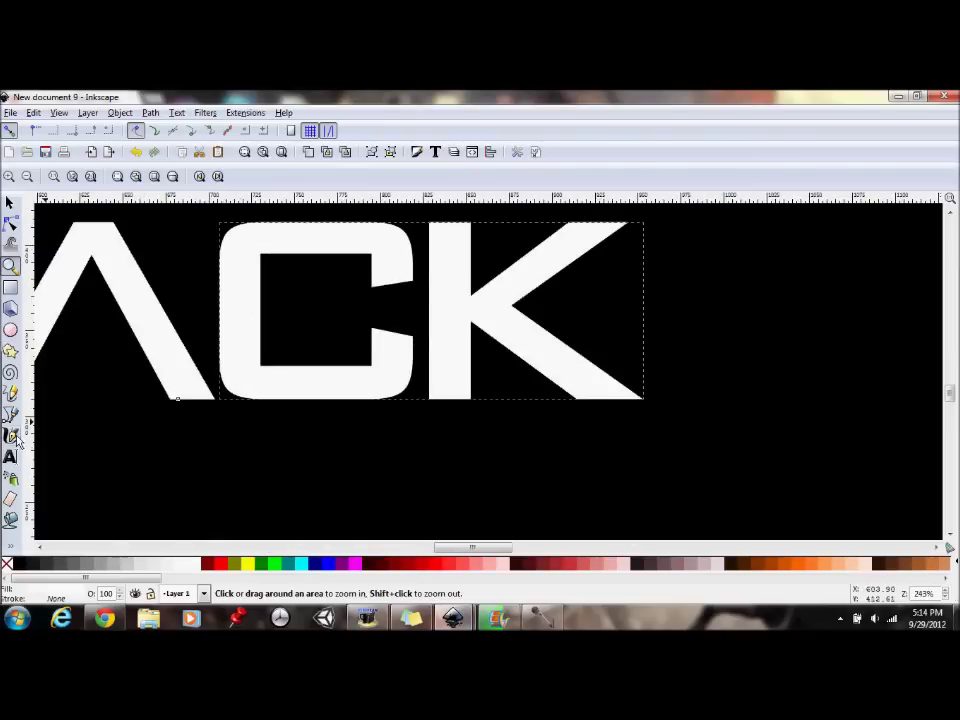
left_click(10, 287)
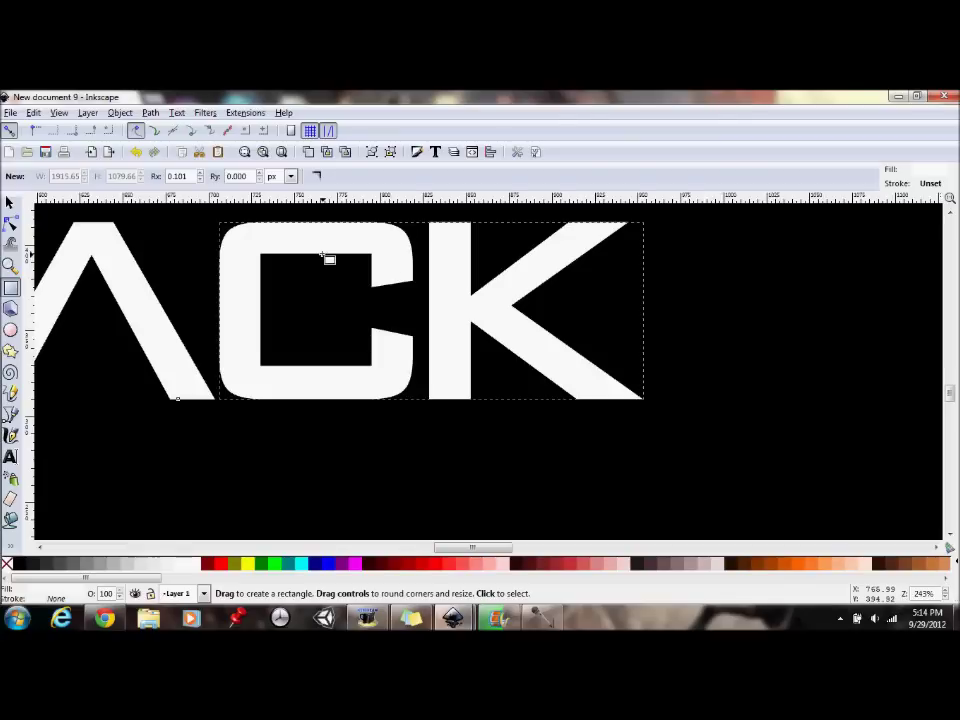
left_click_drag(322, 253, 422, 366)
left_click(20, 564)
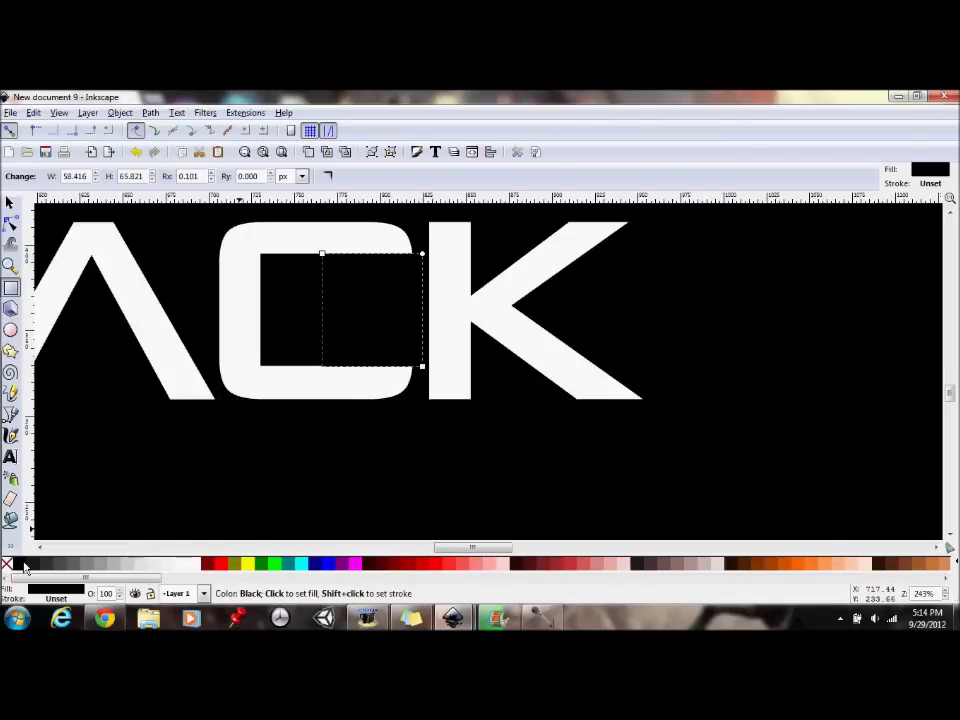
left_click(170, 435)
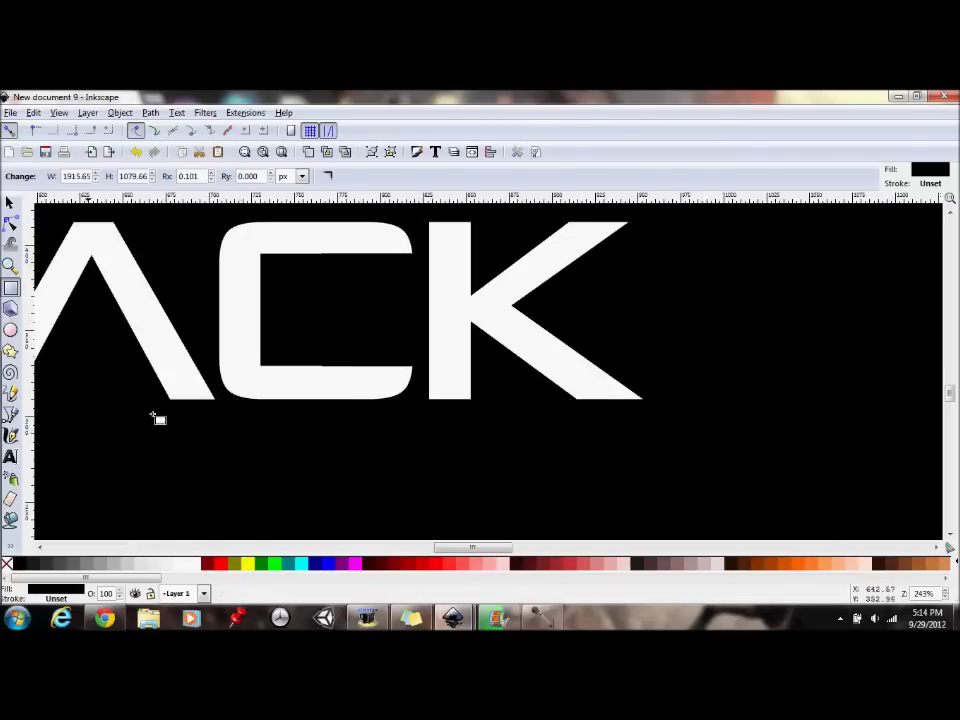
Shorten the black rectangle top and bottom to about 58.4 × 65 px between the C's arms.
left_click(10, 203)
left_click(380, 282)
key("r")
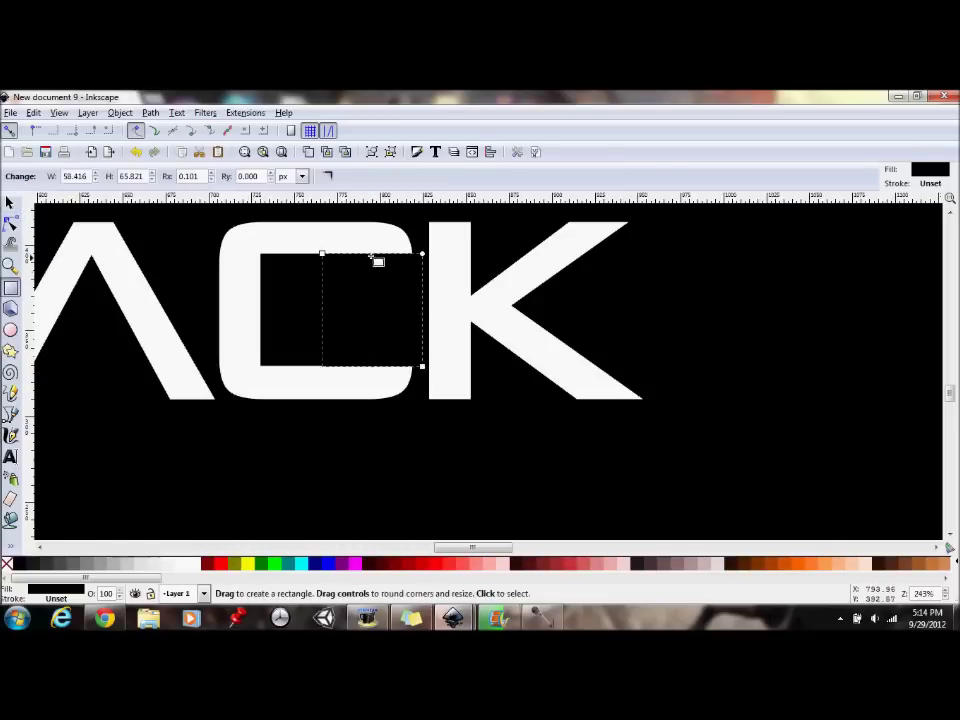
key("s")
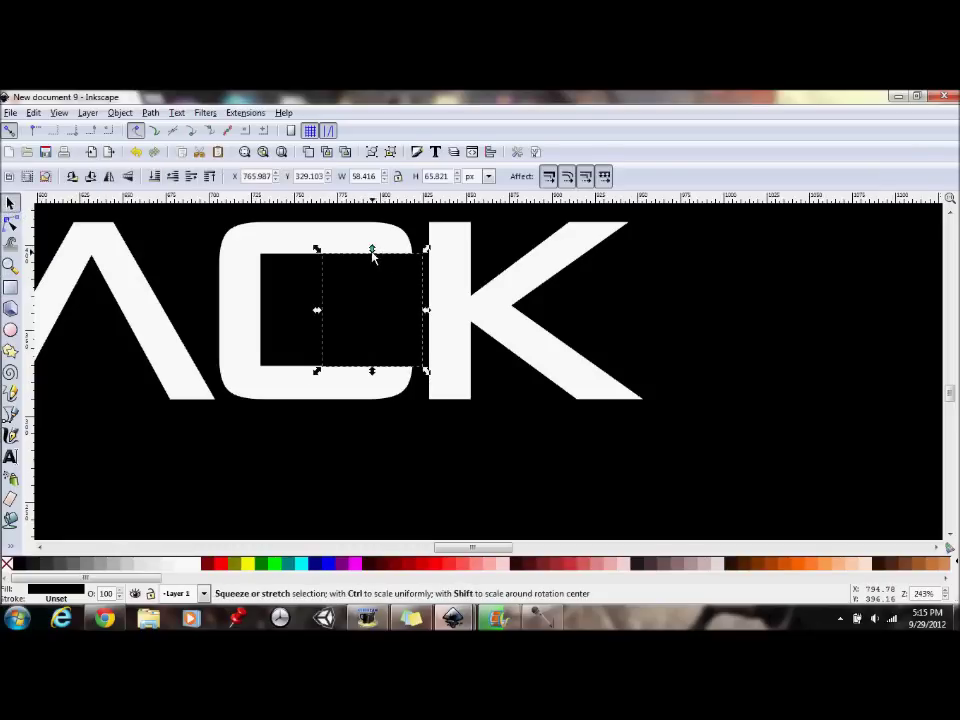
left_click_drag(372, 250, 373, 259)
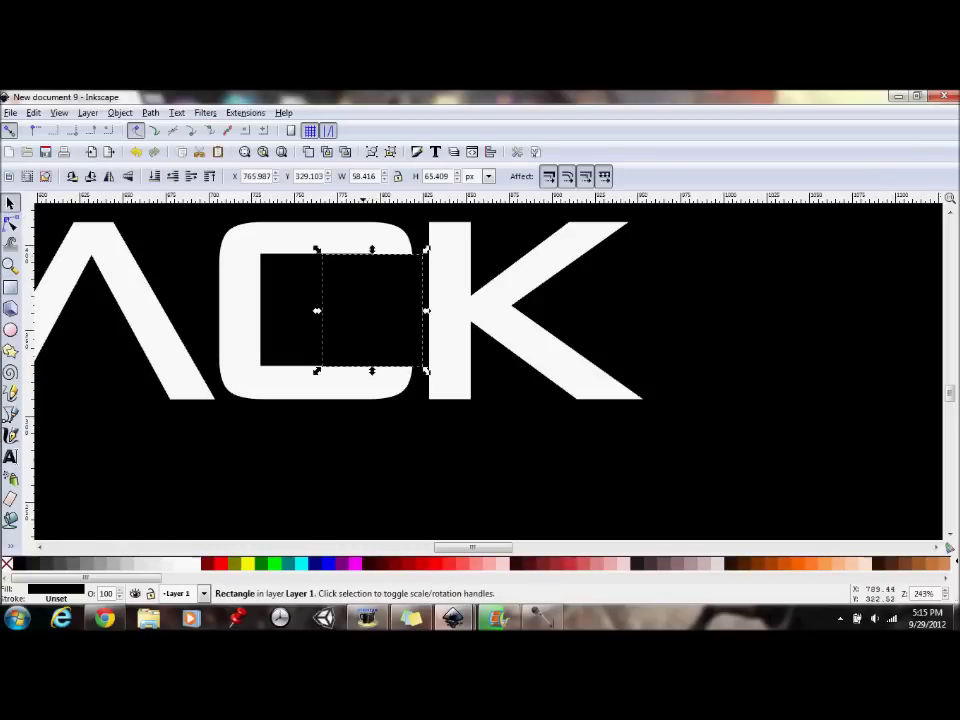
left_click_drag(369, 371, 374, 374)
left_click(374, 360)
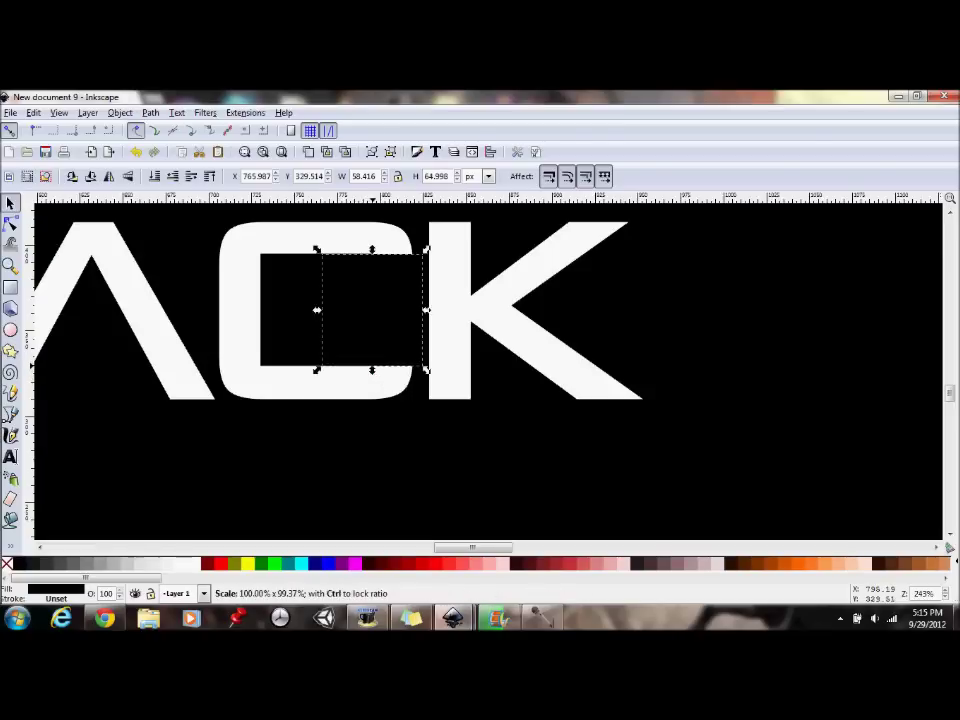
left_click(386, 400)
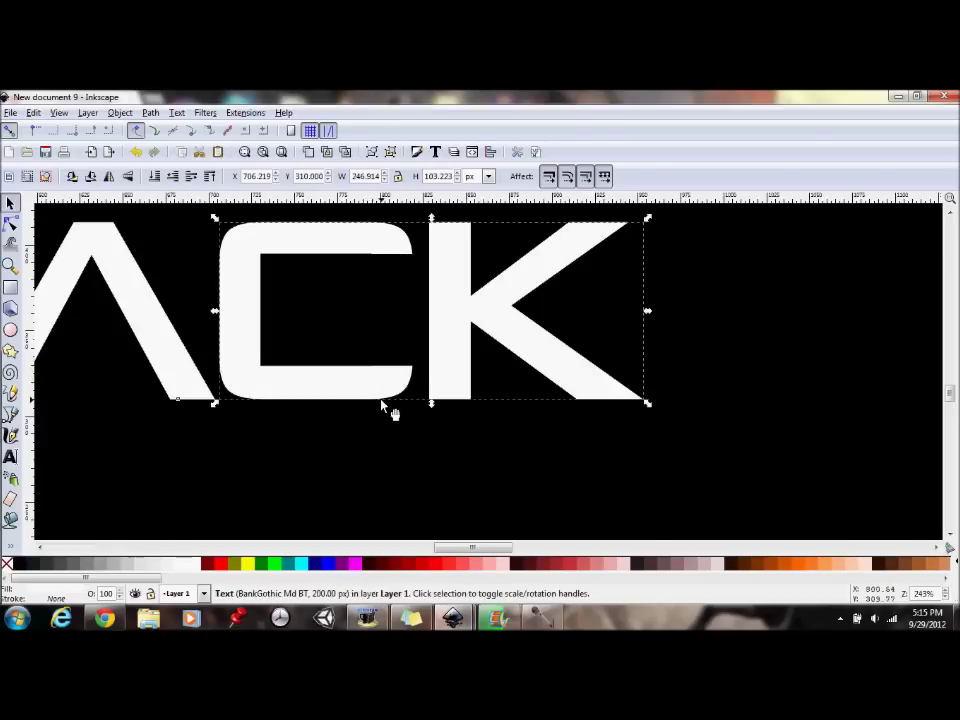
left_click(10, 264)
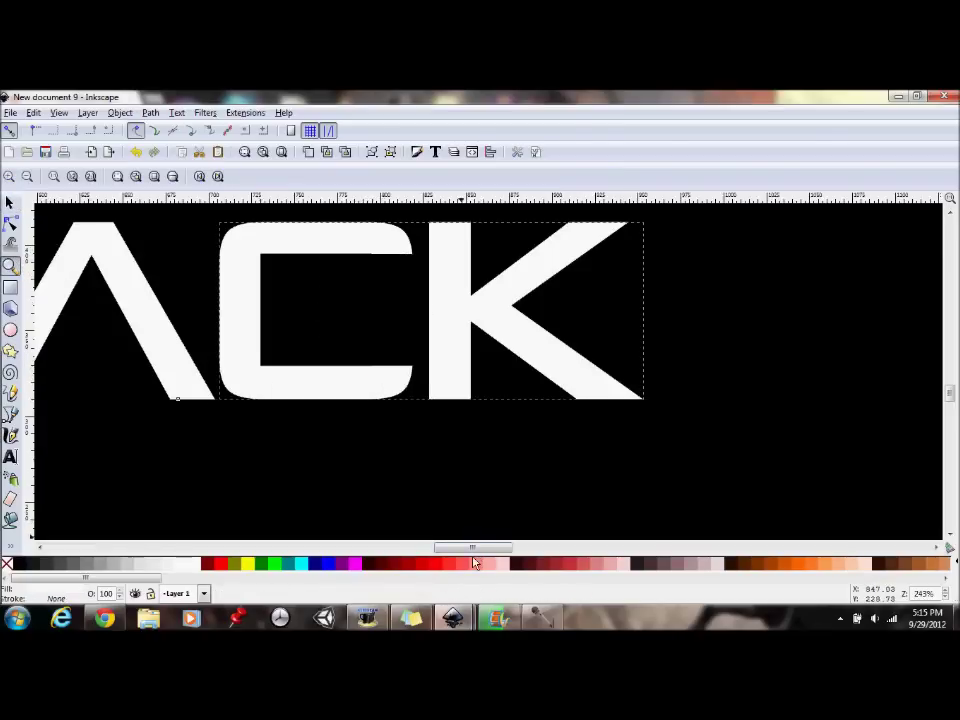
left_click_drag(475, 548, 490, 560)
Draw a black four-sided Bezier shape over the K's lower stem.
mouse_move(3, 437)
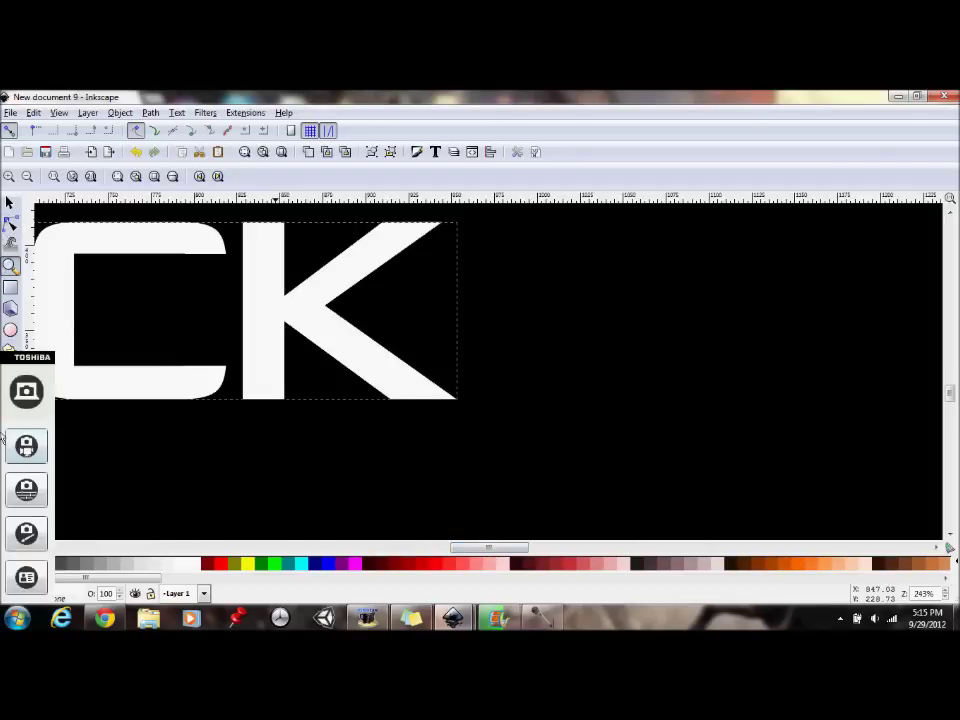
left_click(12, 413)
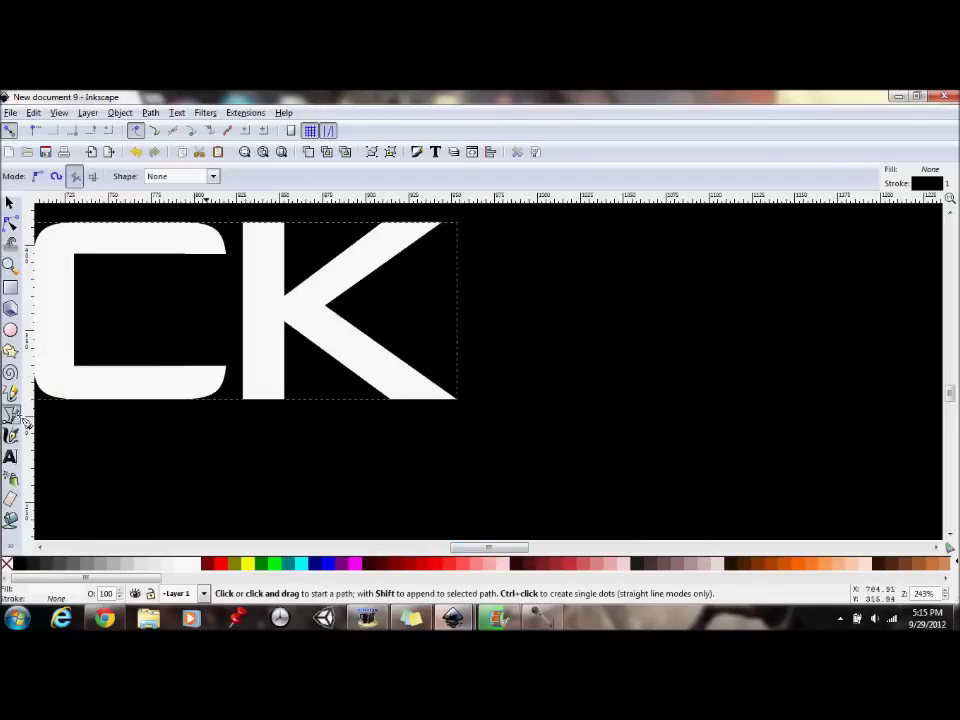
left_click(284, 322)
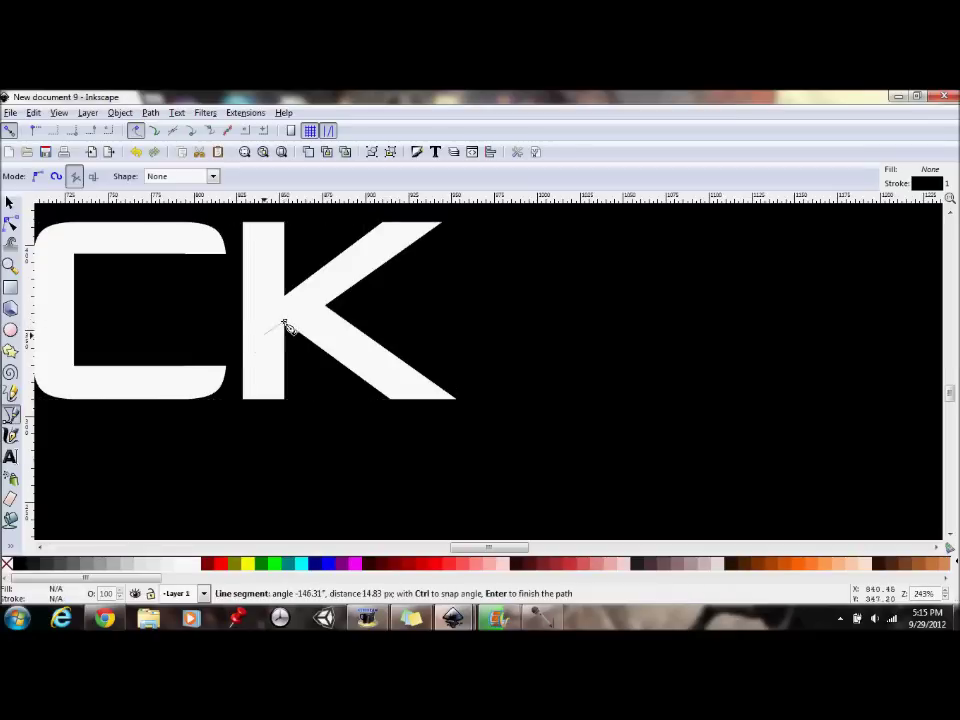
left_click(240, 352)
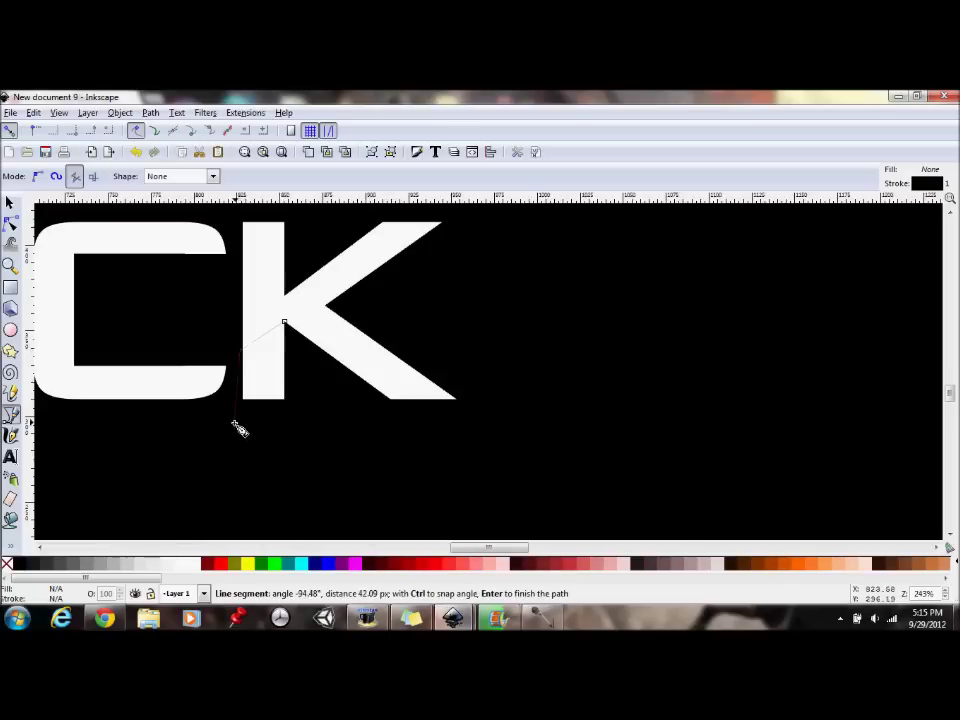
left_click(234, 420)
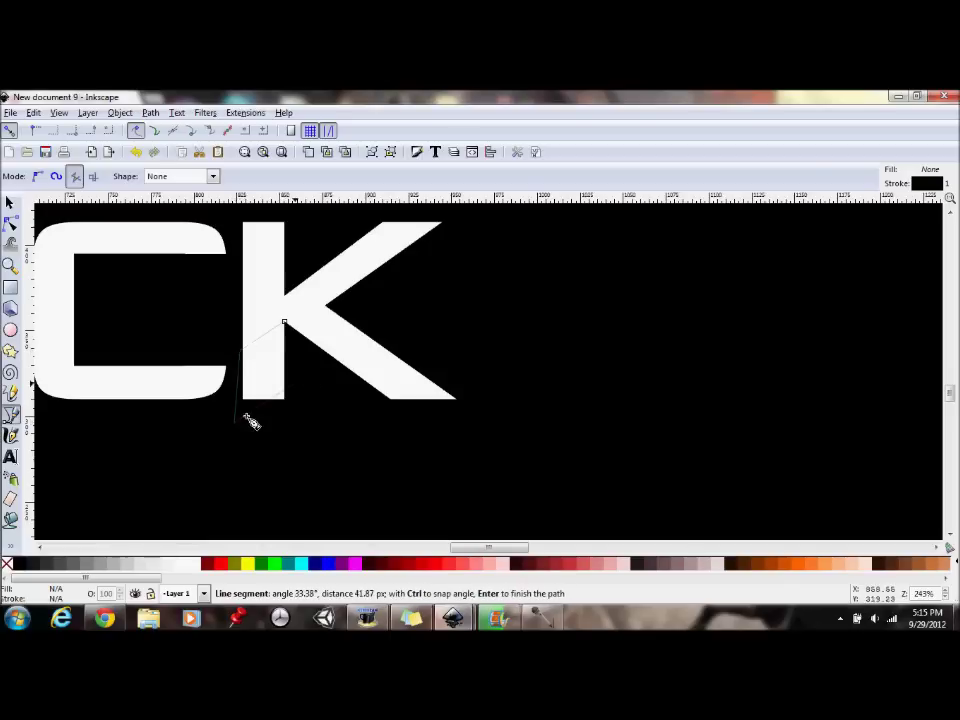
left_click(284, 322)
left_click(21, 566)
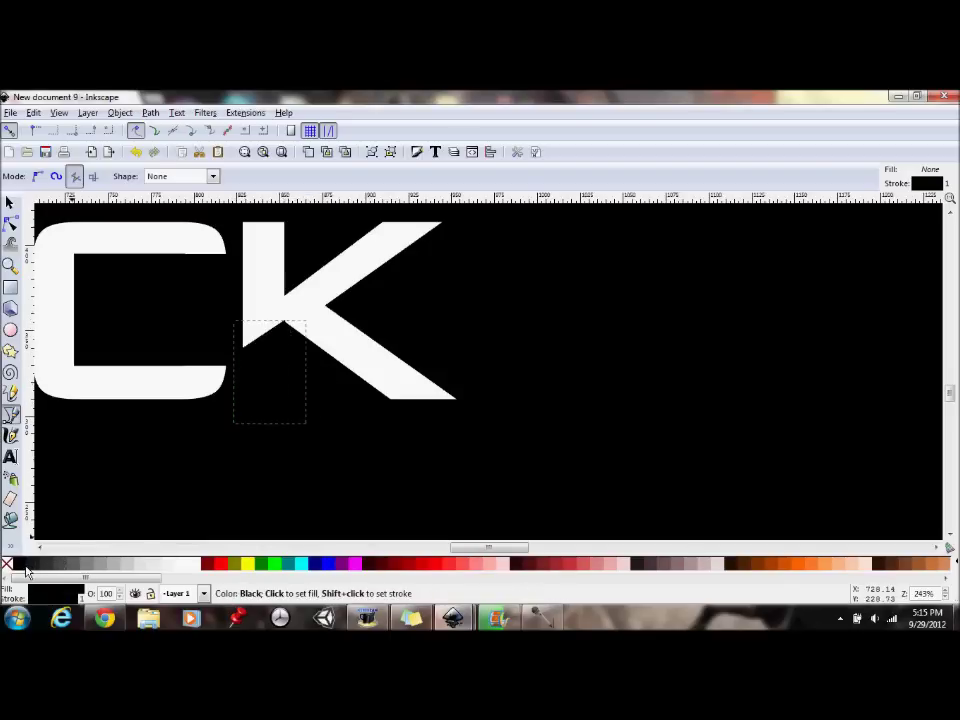
Select the black shape and nudge it into place over the K.
left_click(540, 377)
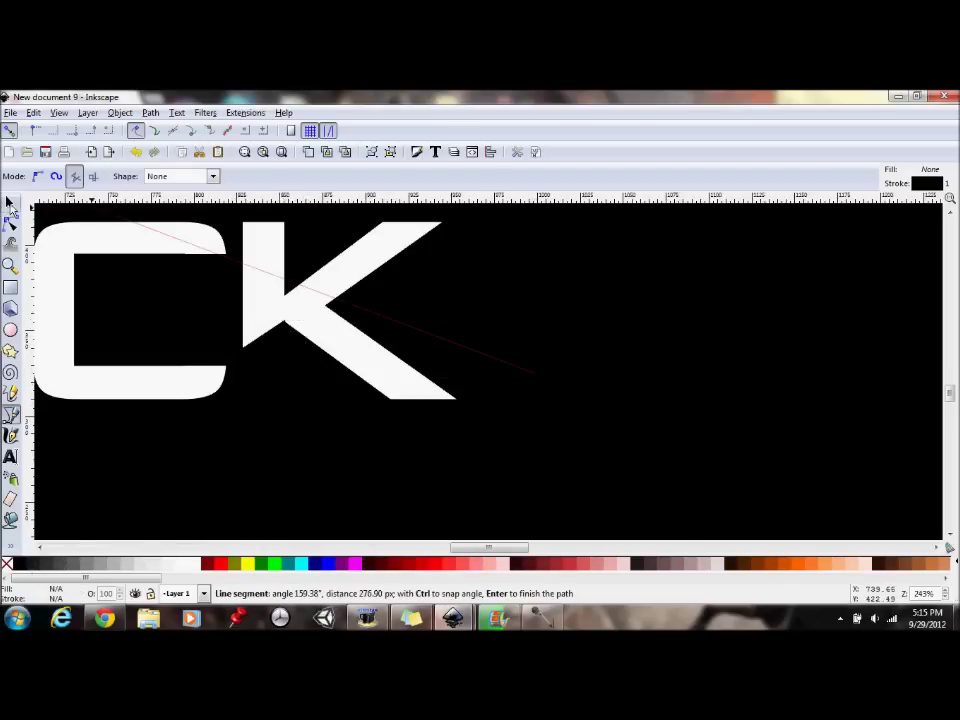
left_click(11, 204)
left_click(282, 360)
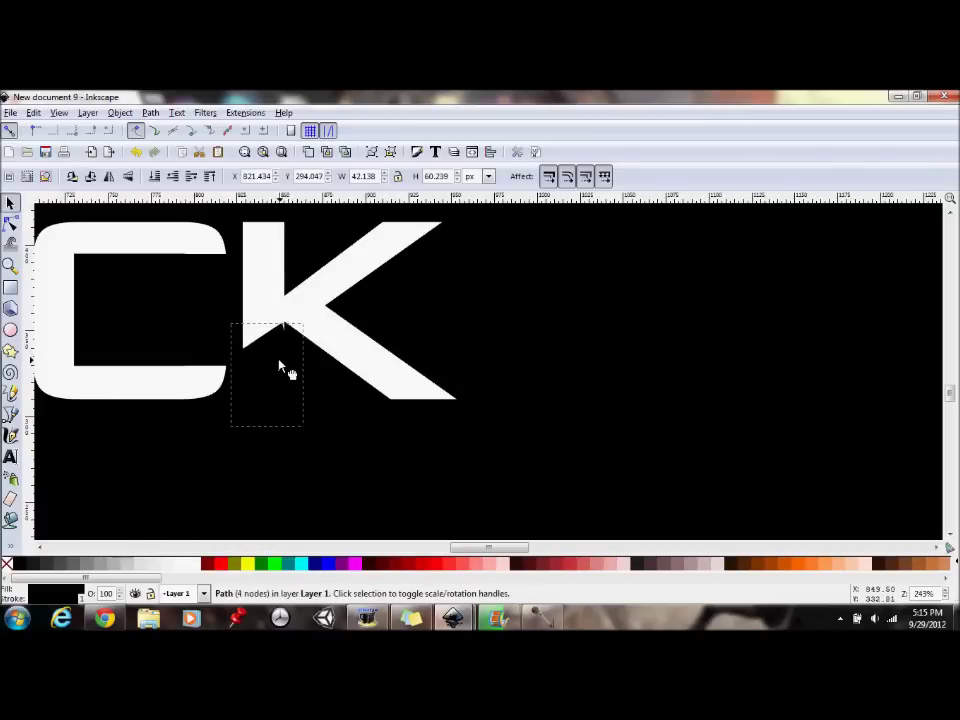
left_click_drag(282, 363, 283, 362)
left_click(487, 295)
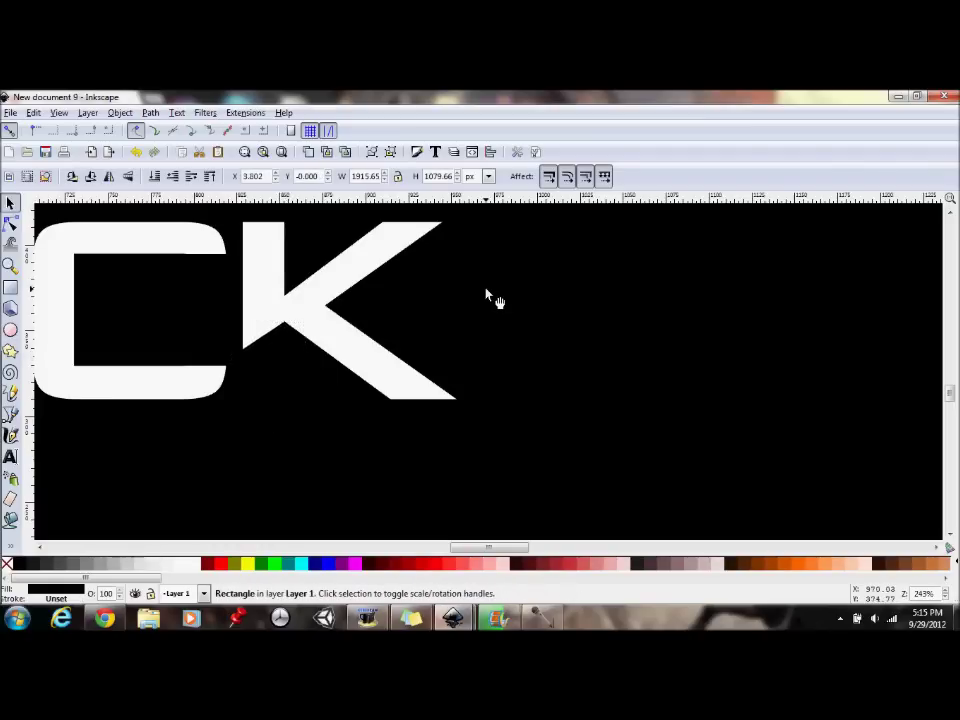
Zoom out to the whole logo and start a new text right of BLACK.
left_click(10, 265)
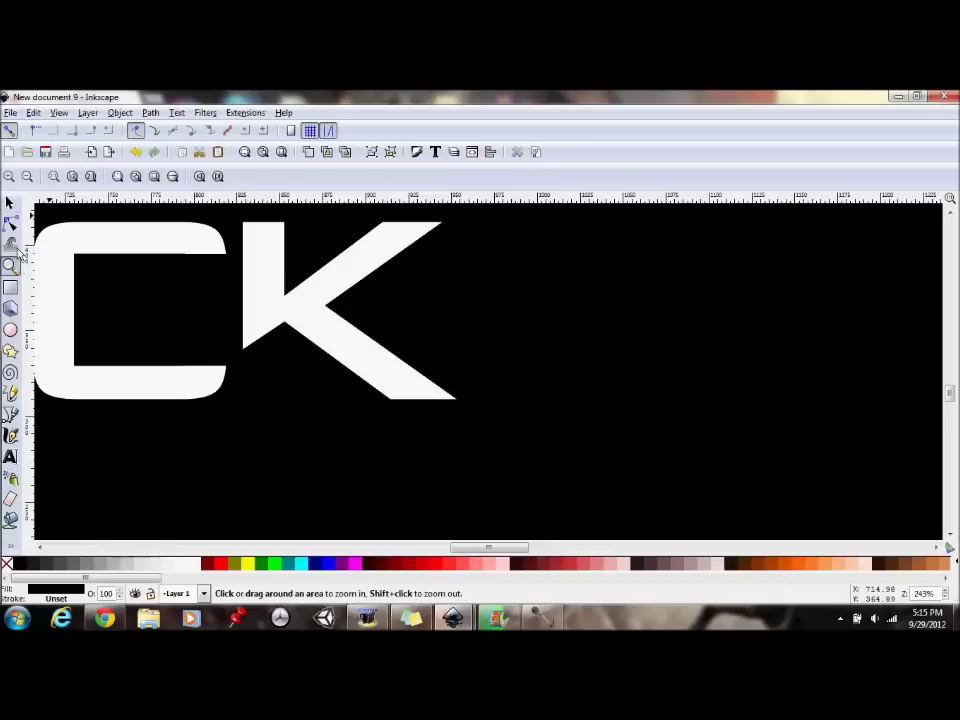
left_click(53, 180)
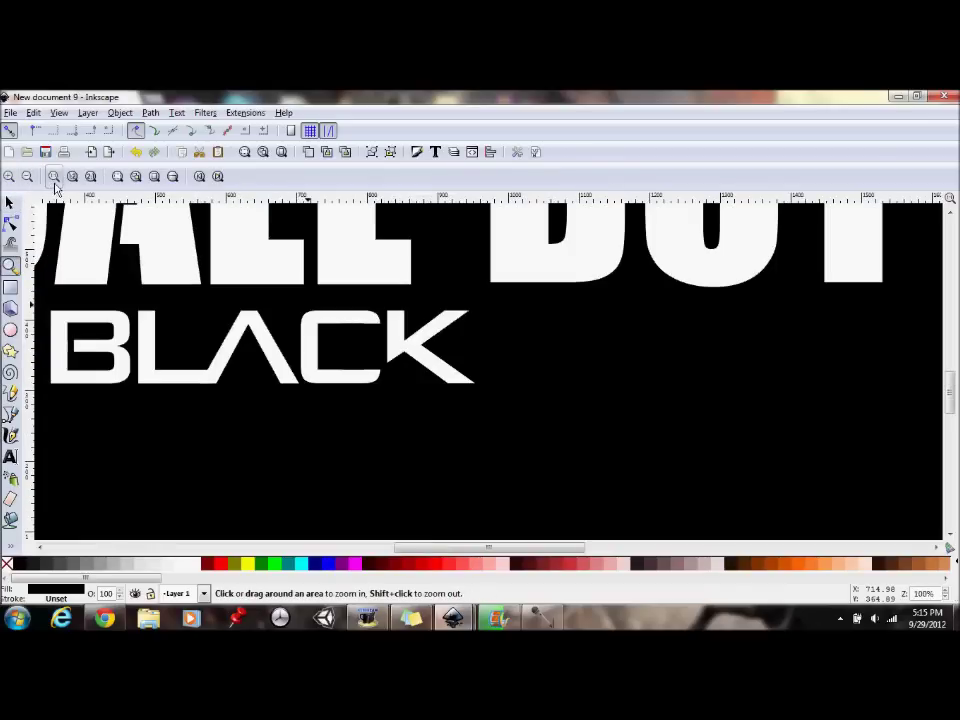
left_click(72, 177)
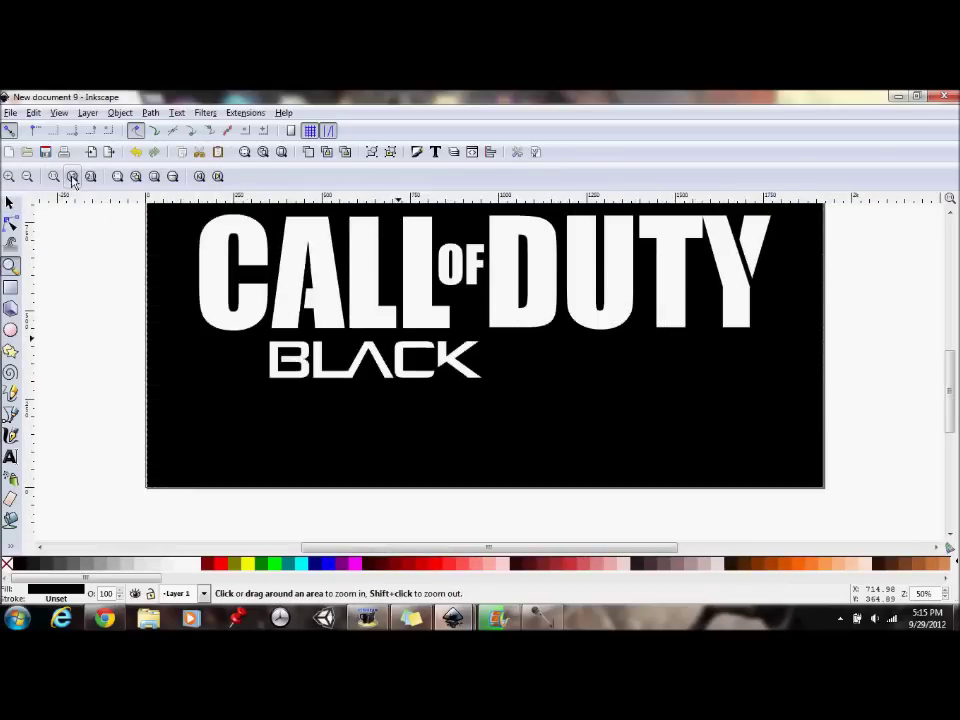
left_click_drag(369, 549, 408, 552)
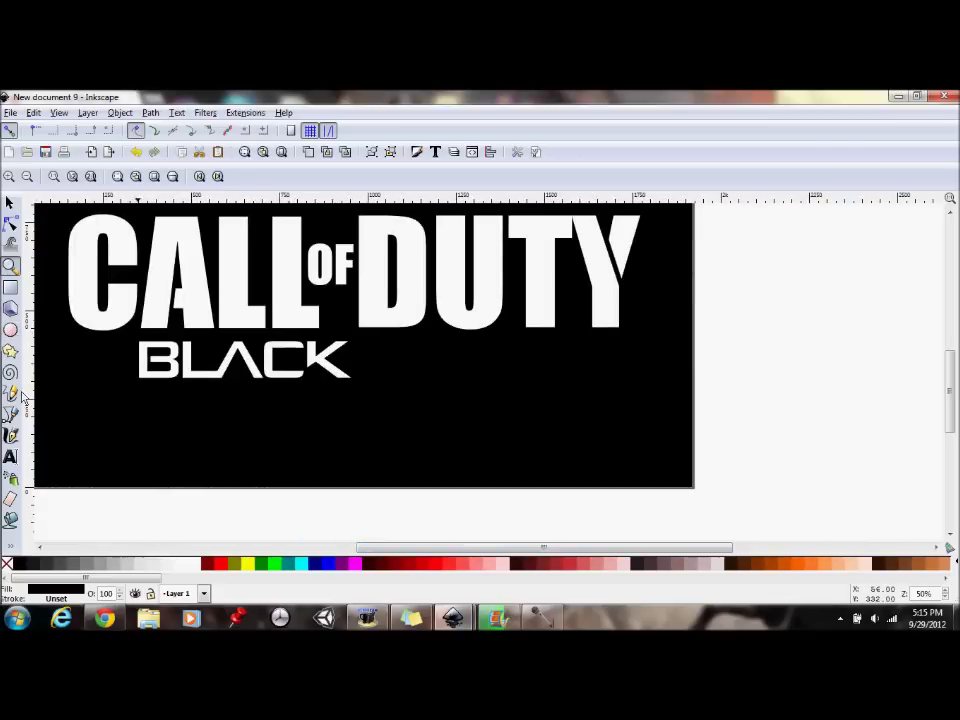
mouse_move(955, 404)
left_mouse_down()
mouse_move(953, 310)
mouse_move(953, 390)
left_mouse_up()
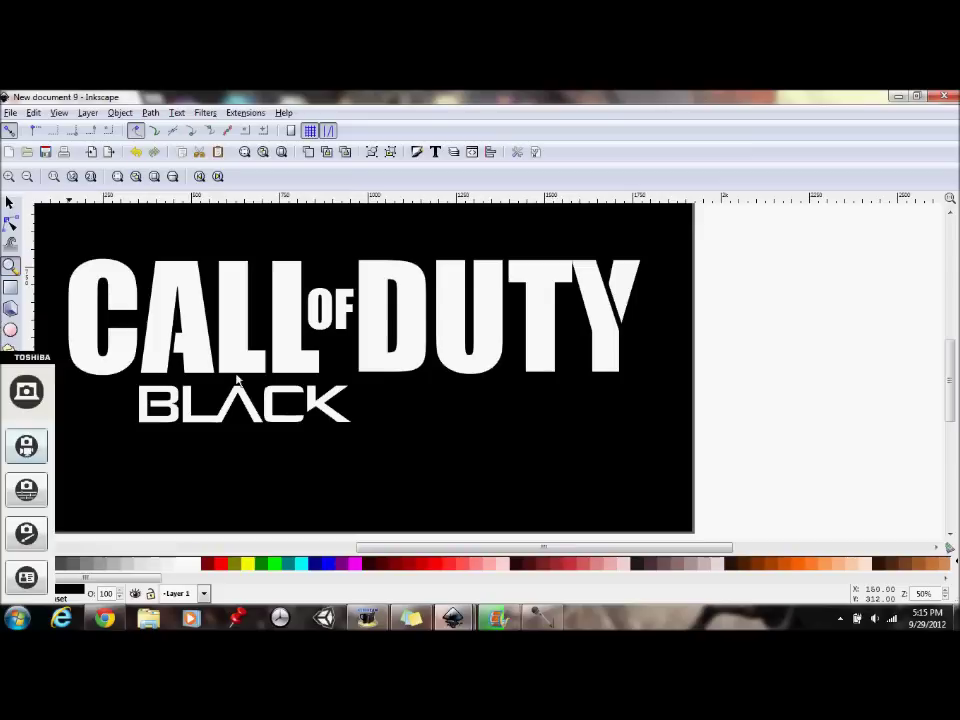
left_click(10, 456)
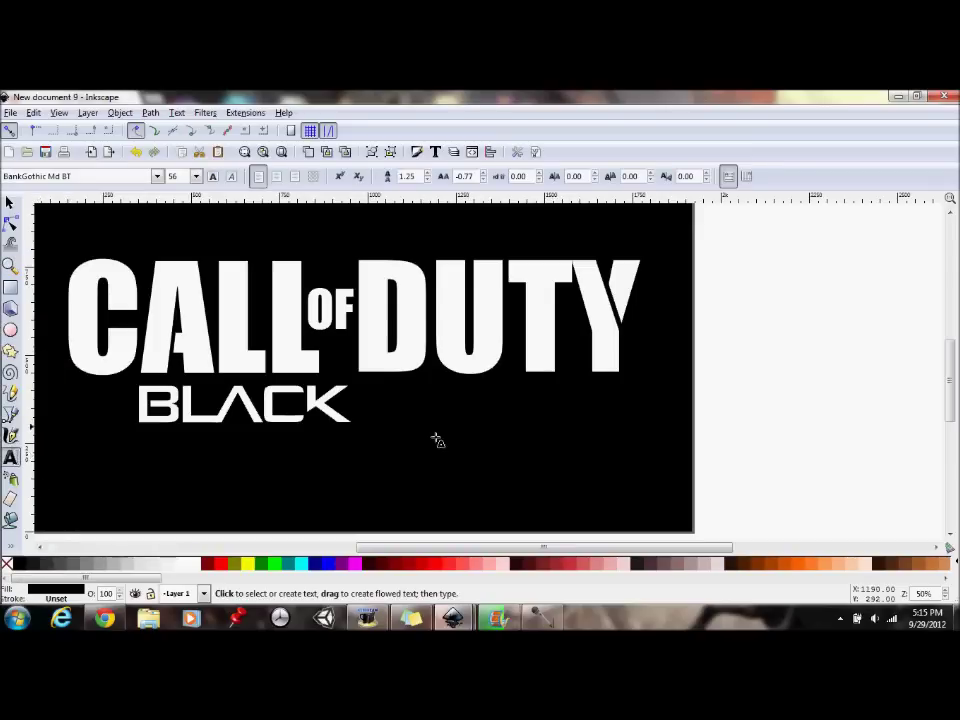
left_click(399, 426)
Type OPS in white at font size 200.
type("OPS")
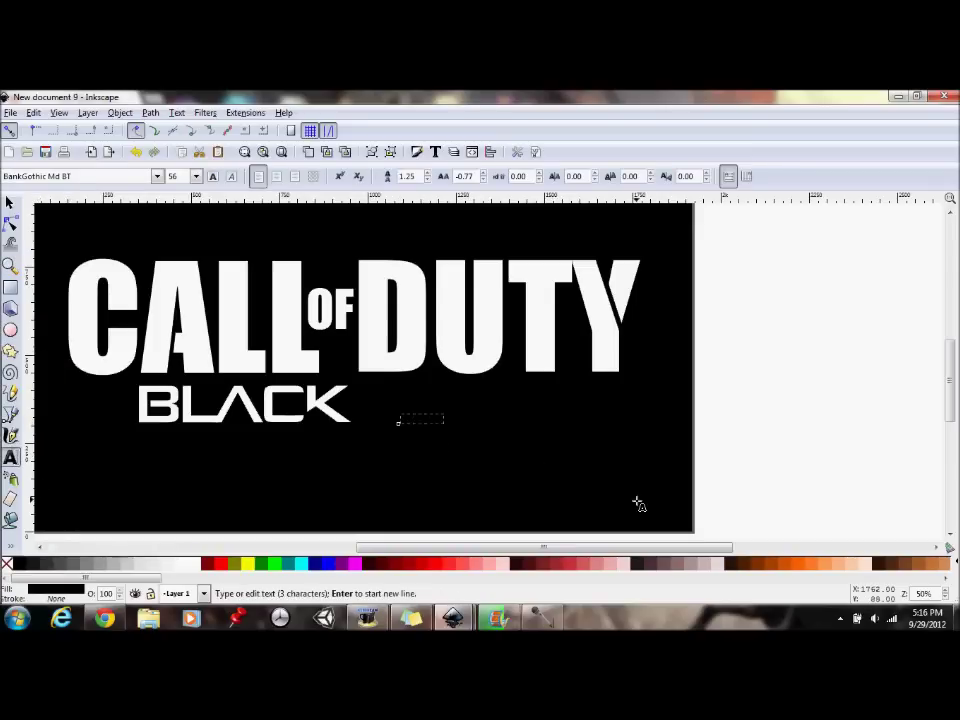
left_click(190, 563)
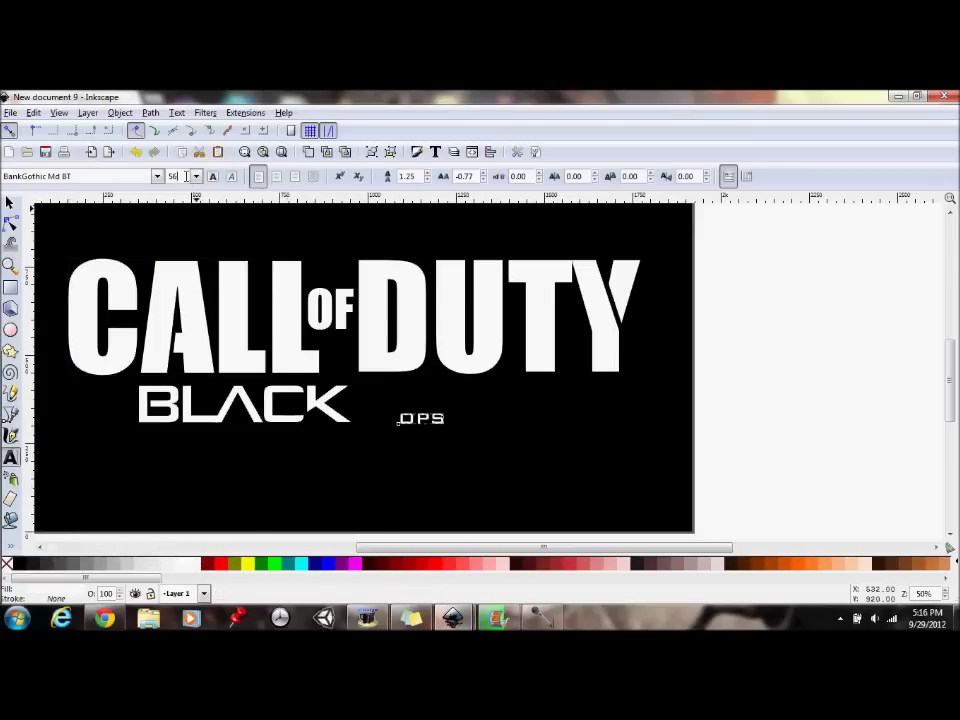
type("200")
key("Return")
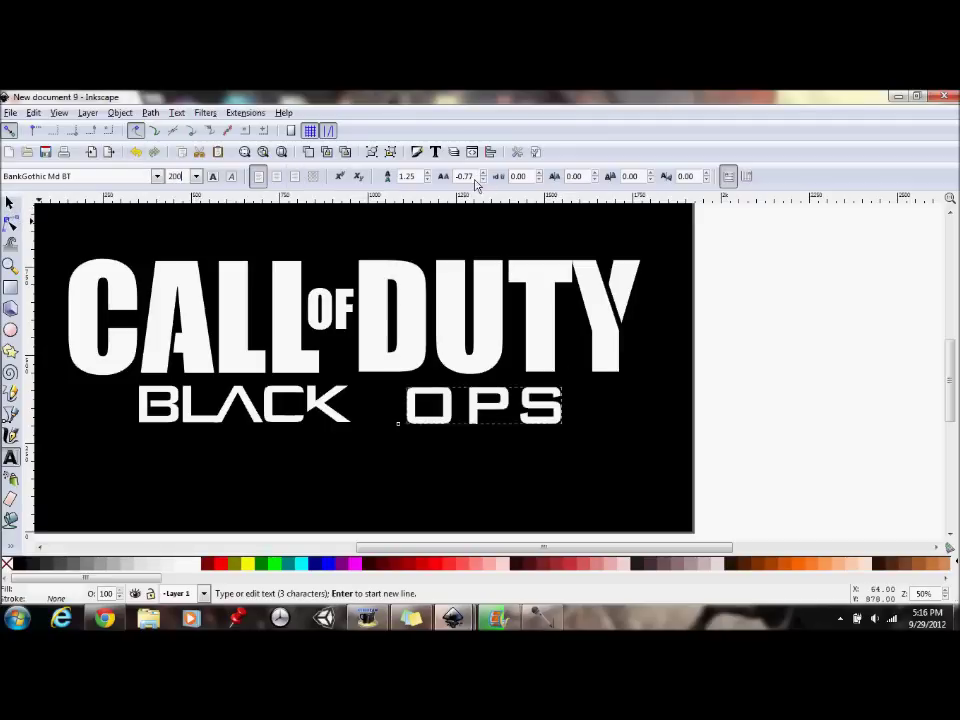
Tune the OPS letter spacing through 40, -40, -35 and -30, settling at -28.
type("40")
key("Return")
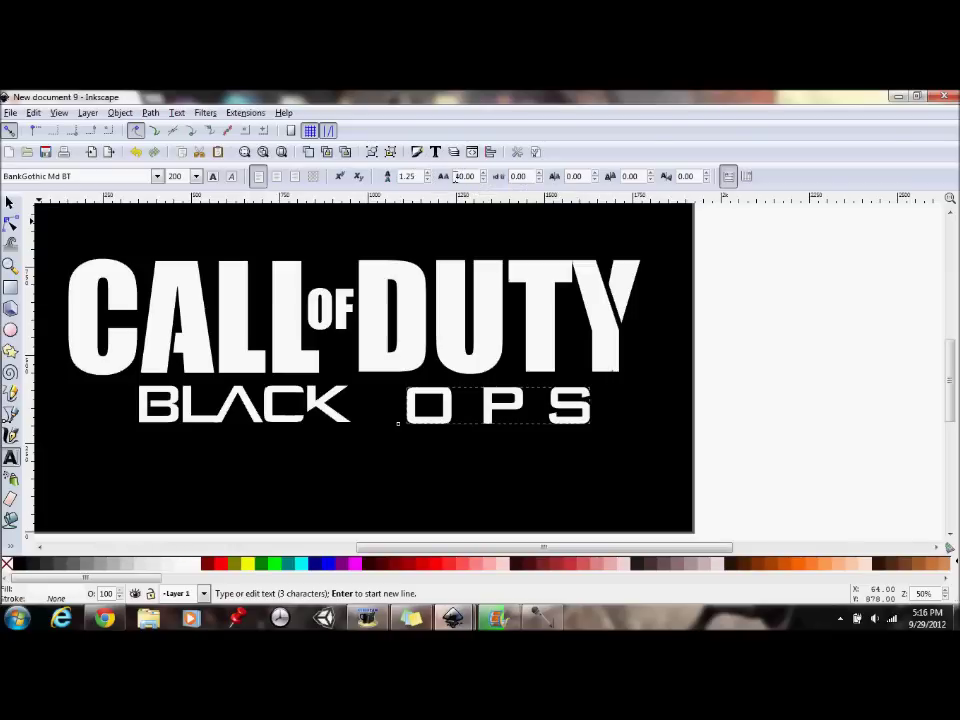
type("-")
key("Return")
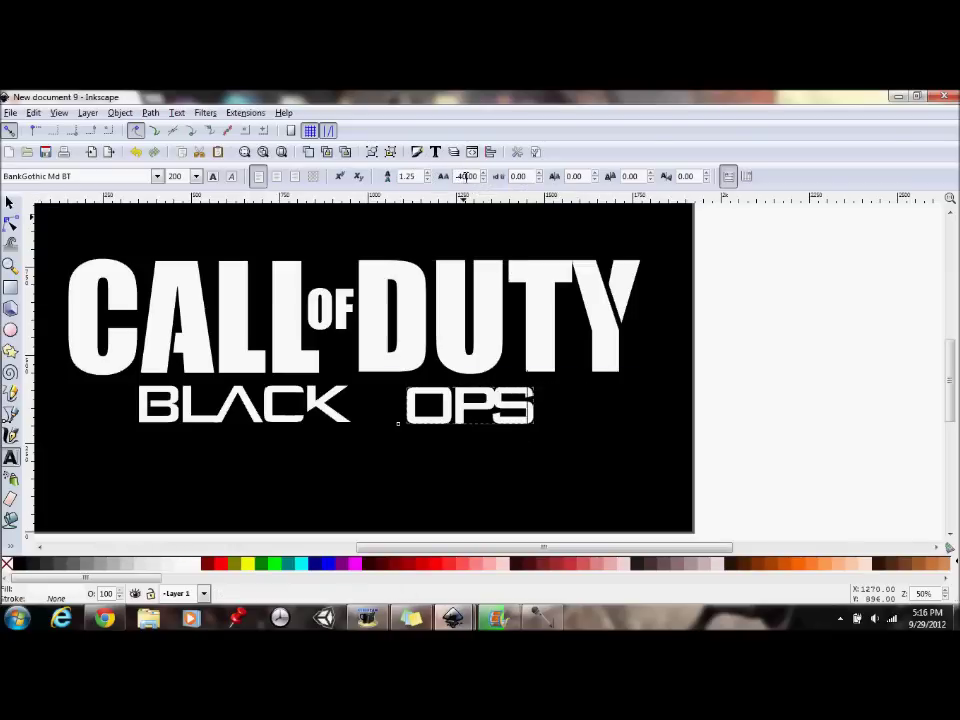
type("-35")
key("Return")
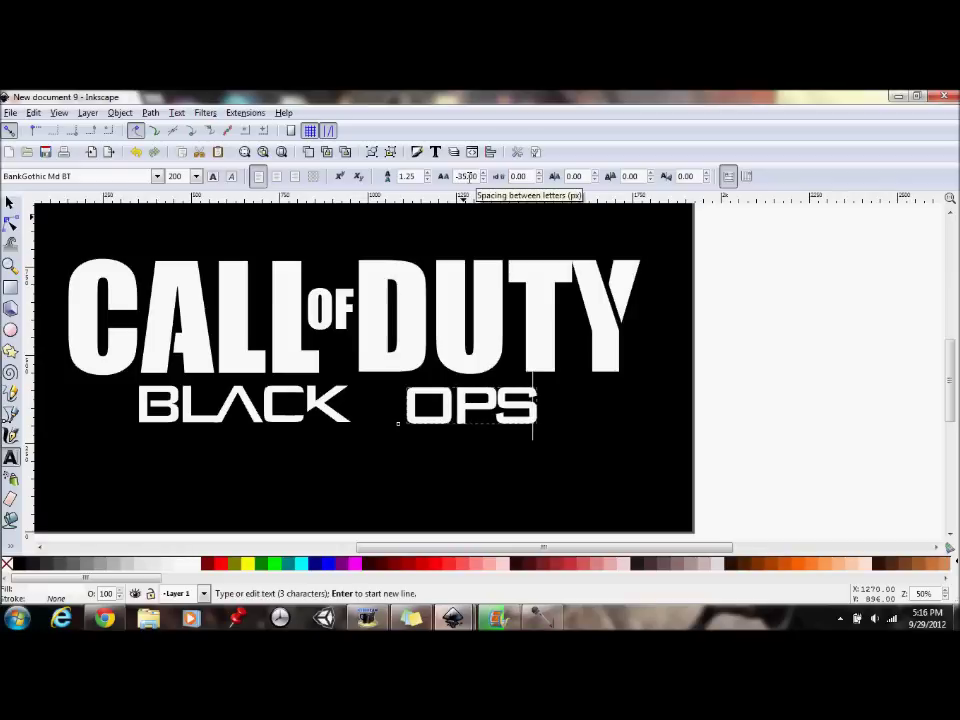
type("-30")
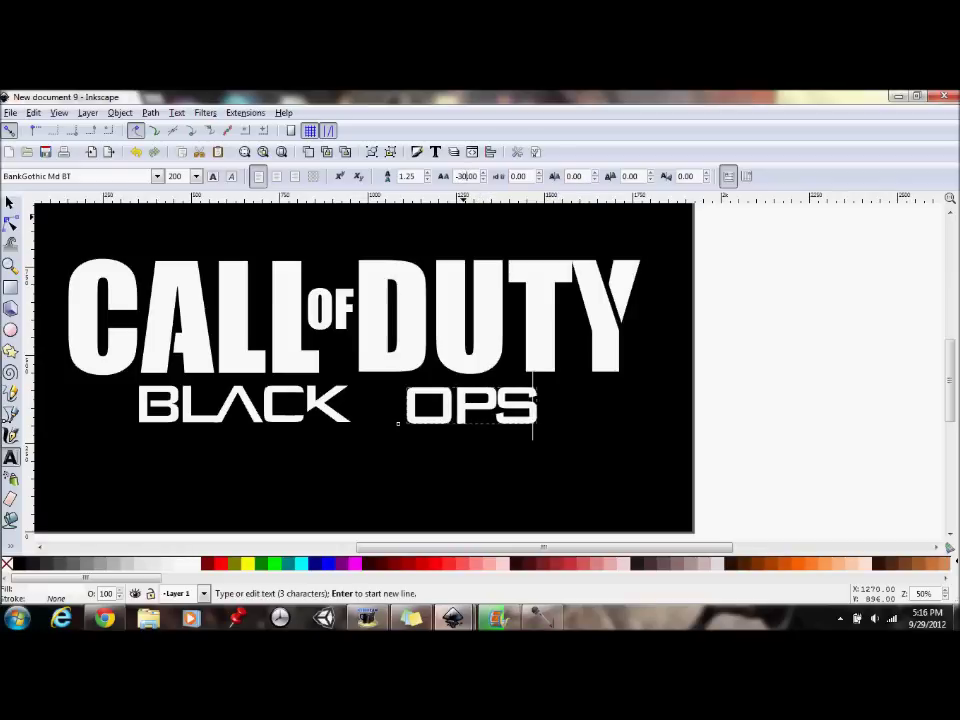
key("Return")
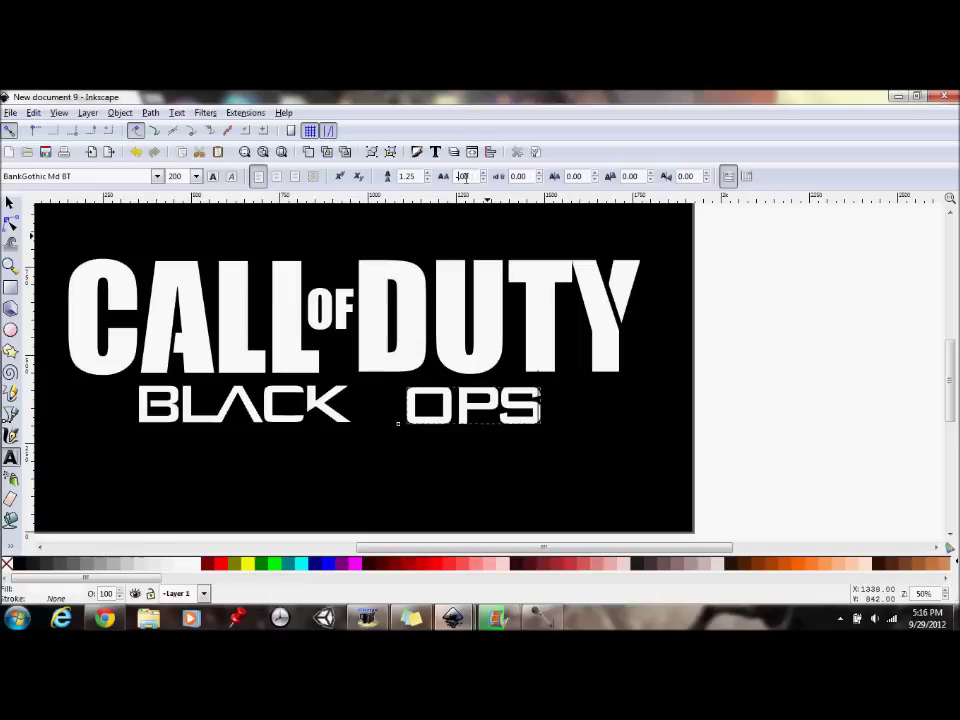
key("Return")
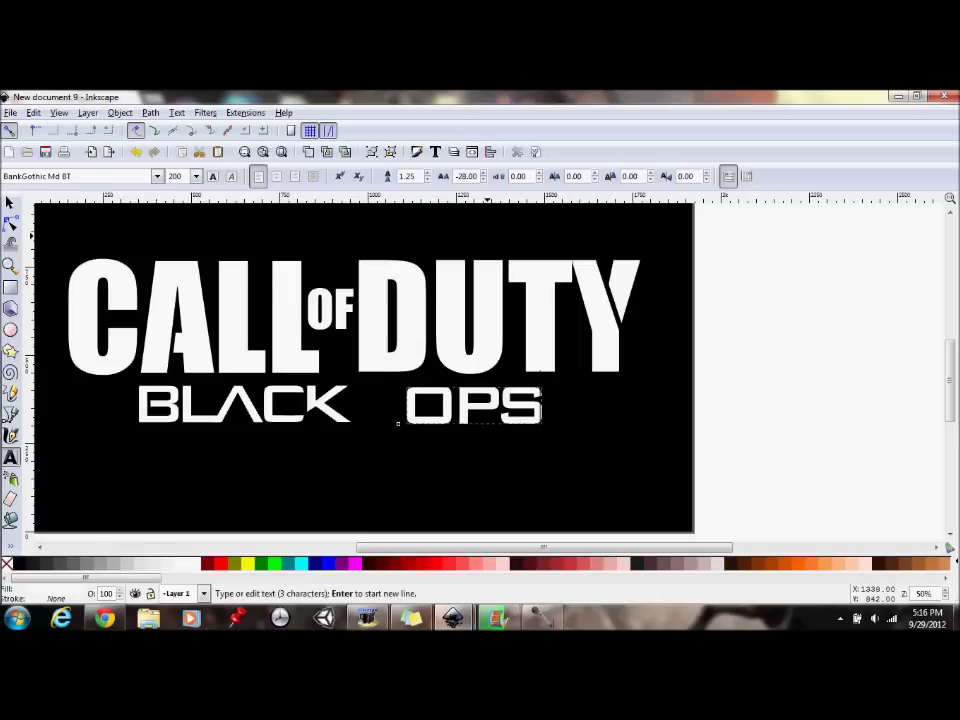
Zoom into OPS and draw a small black rectangle that cuts a gap into the P.
left_click(10, 265)
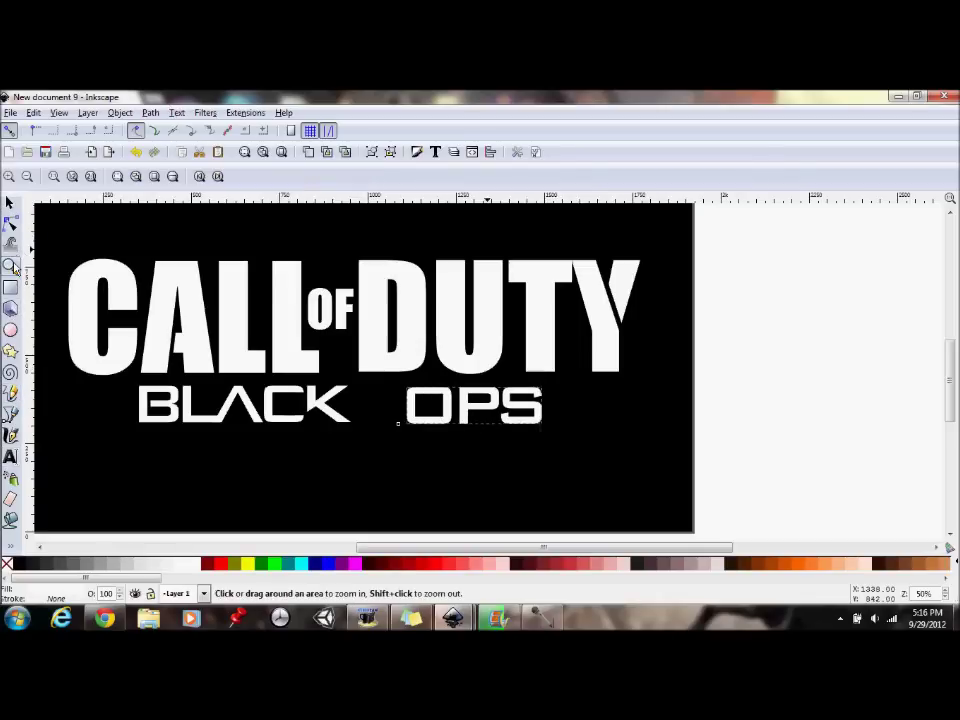
left_click_drag(437, 372, 579, 444)
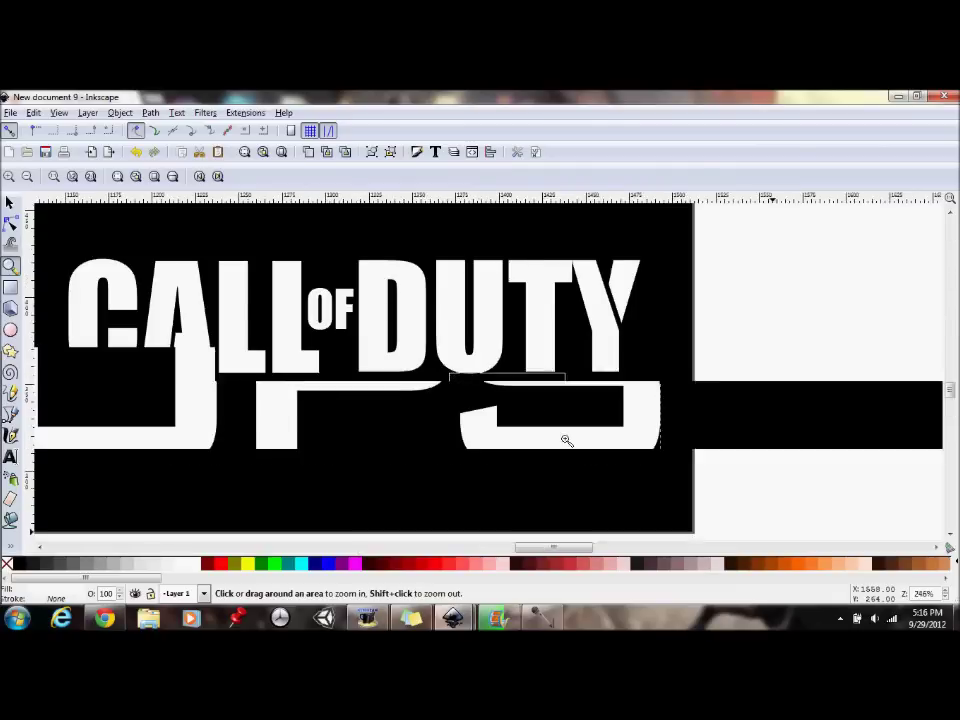
left_click(10, 287)
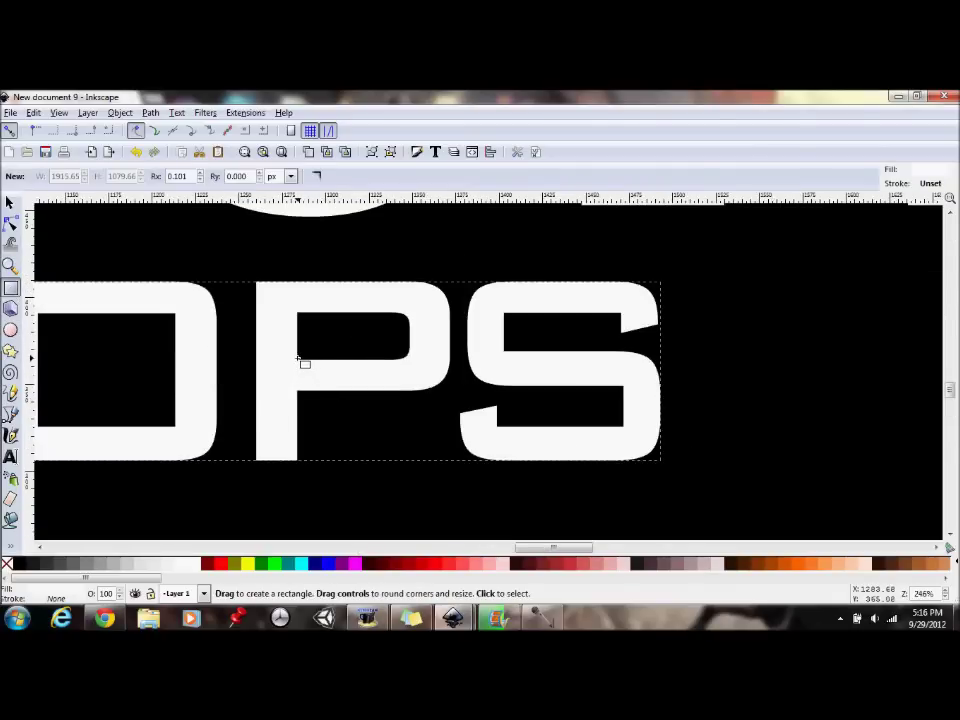
left_click_drag(298, 357, 310, 405)
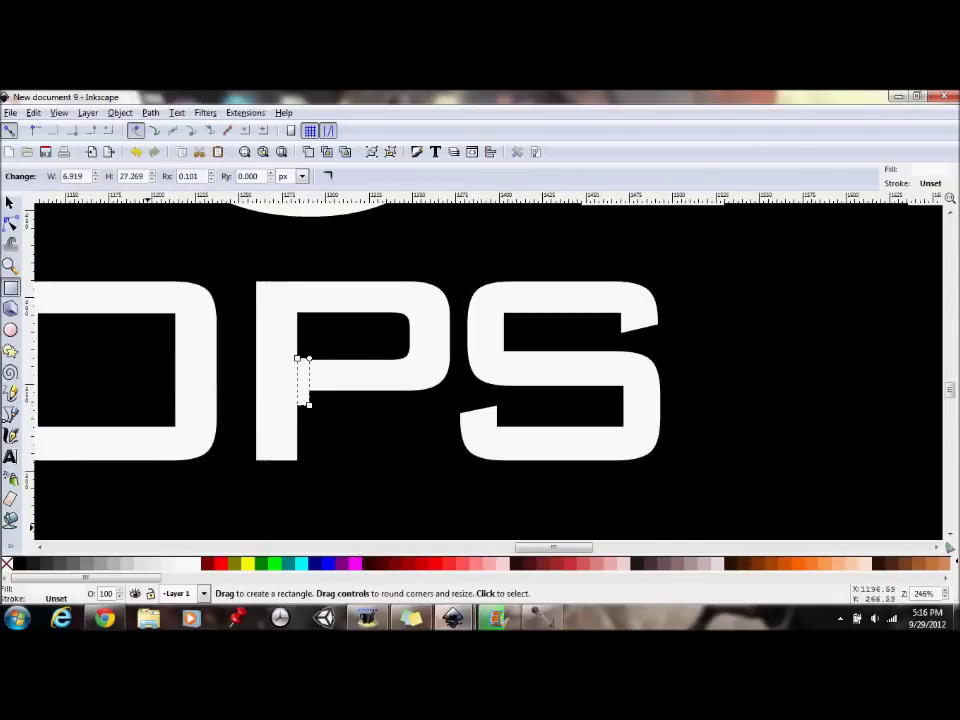
left_click(24, 566)
left_click(228, 484)
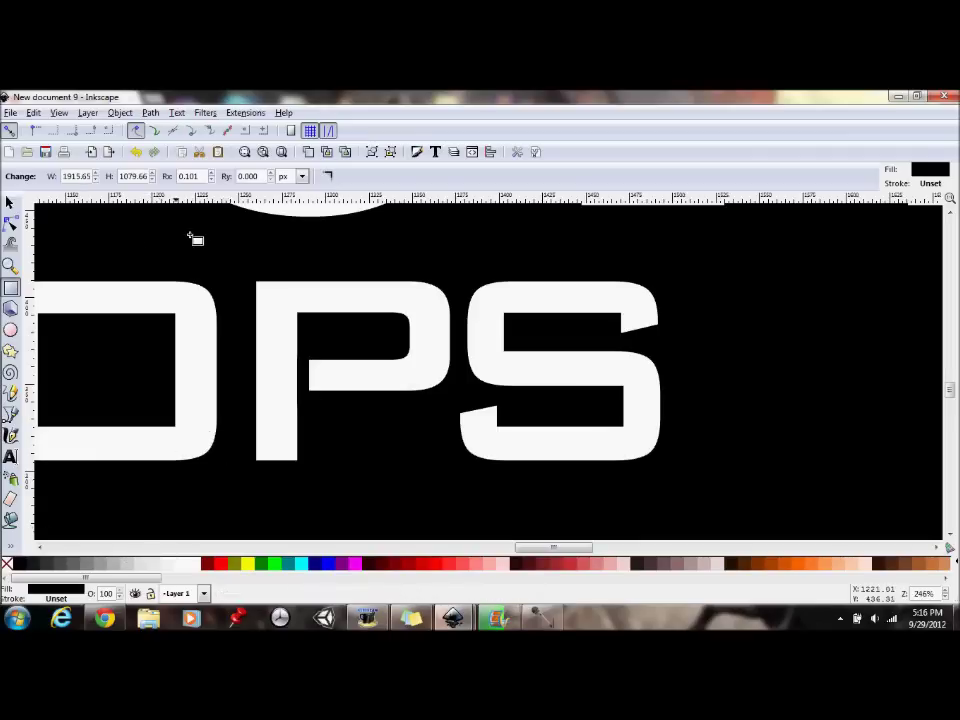
Cover the S's lower-left and upper-right spikes with black rectangles.
left_click(10, 202)
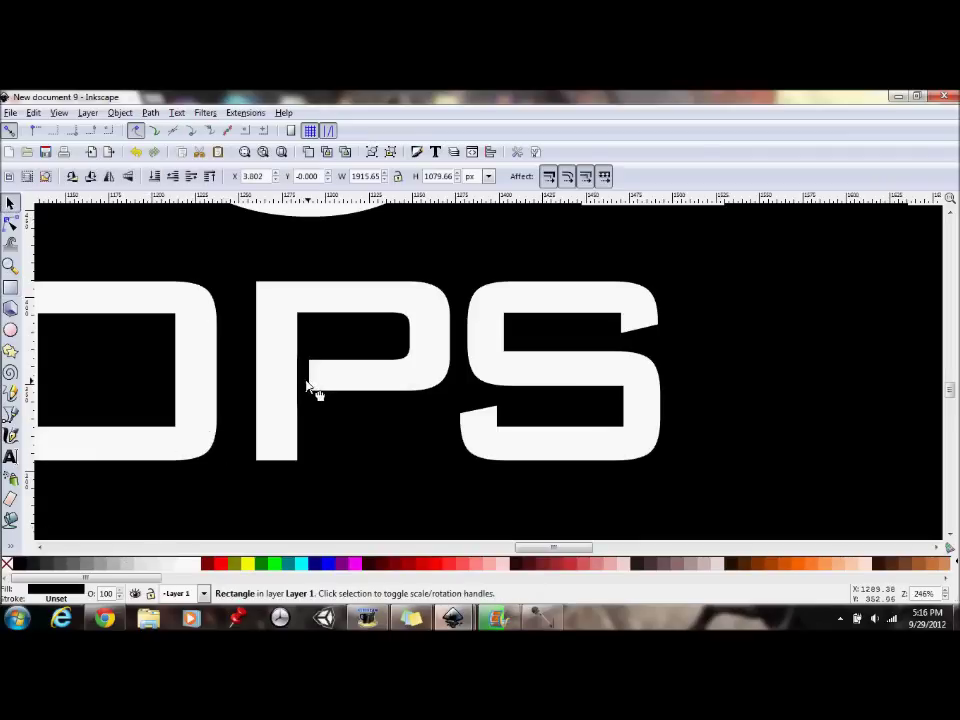
left_click(310, 386)
left_click(336, 420)
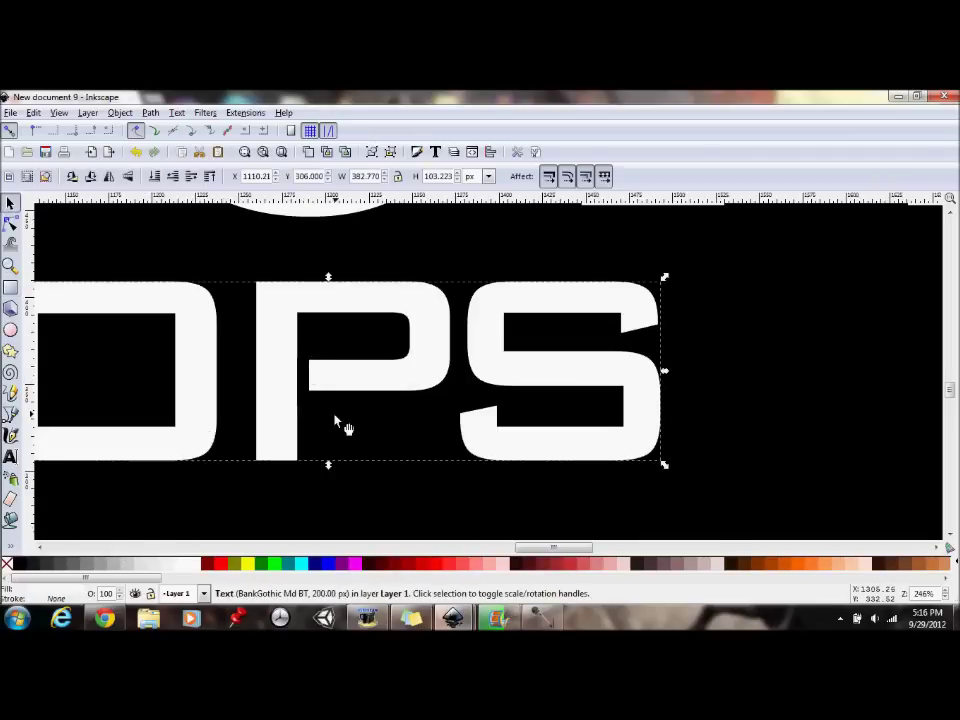
left_click(11, 287)
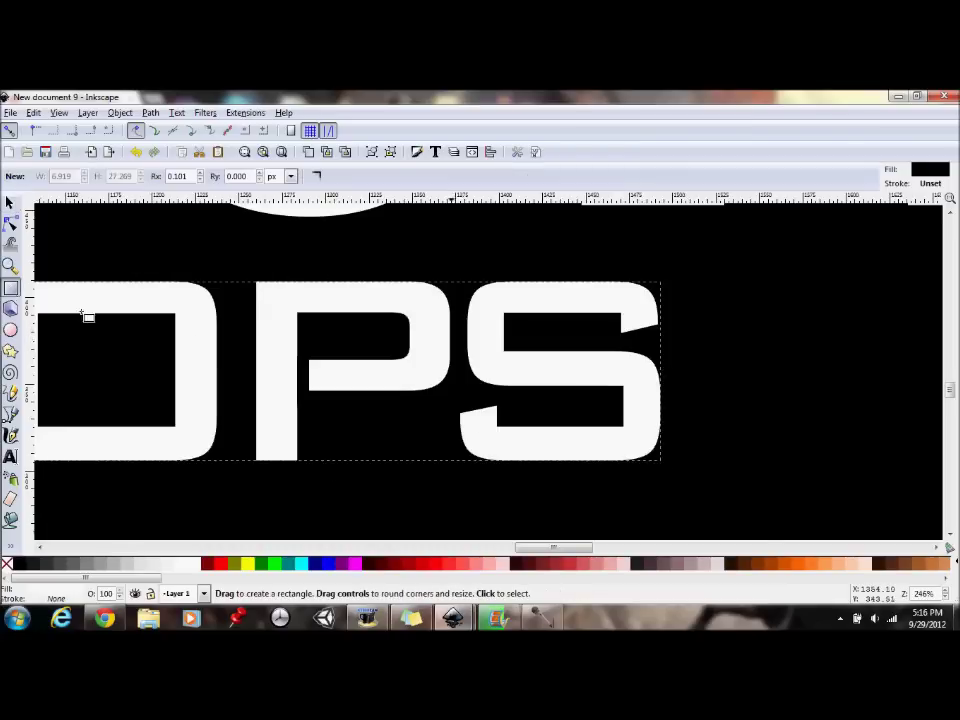
left_click_drag(455, 404, 520, 427)
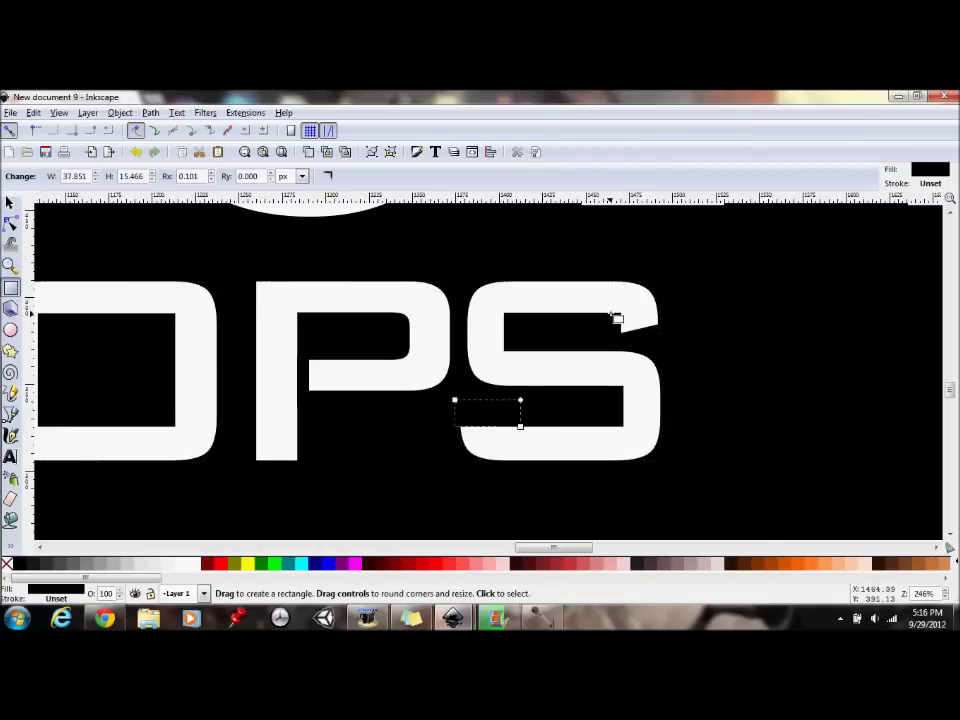
left_click_drag(613, 314, 684, 350)
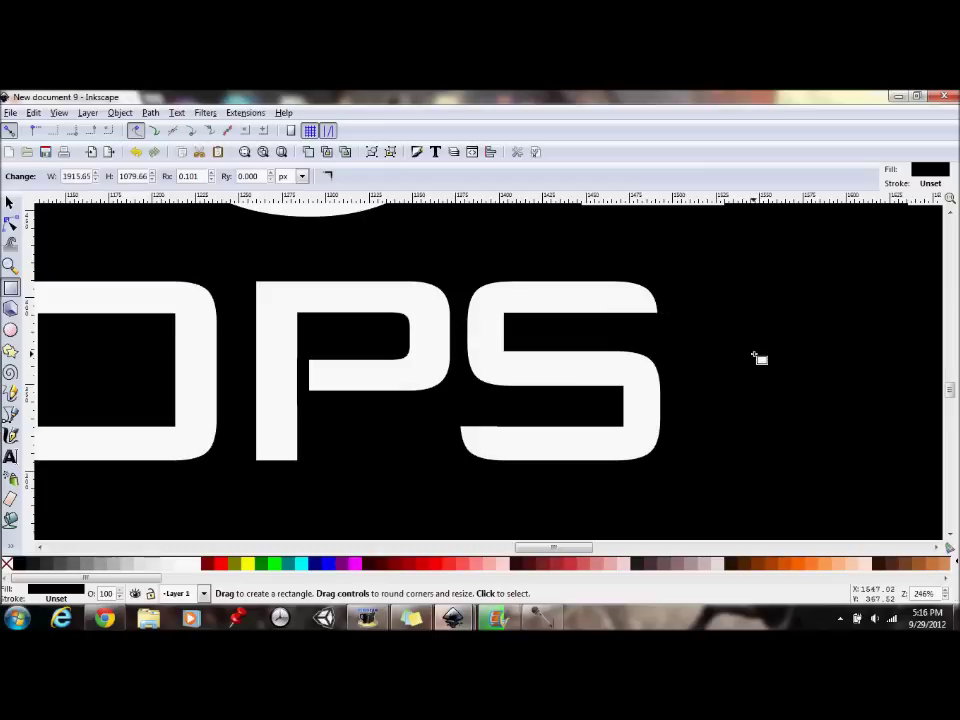
key("z")
left_click(28, 177)
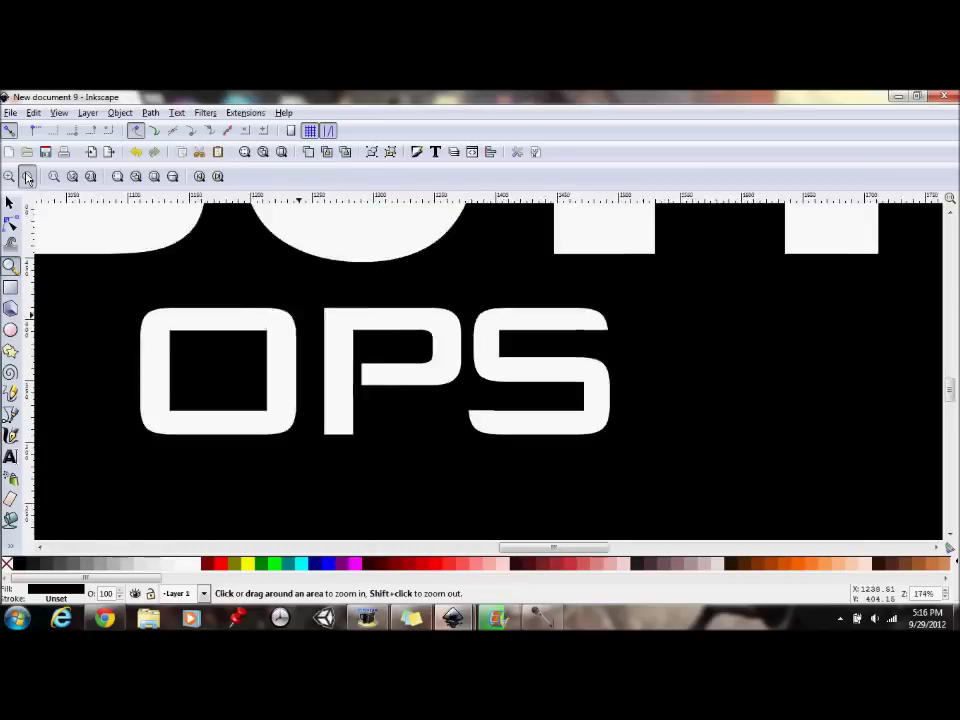
left_click(28, 177)
left_click(28, 177)
left_click(28, 177)
left_click(28, 177)
left_click(28, 177)
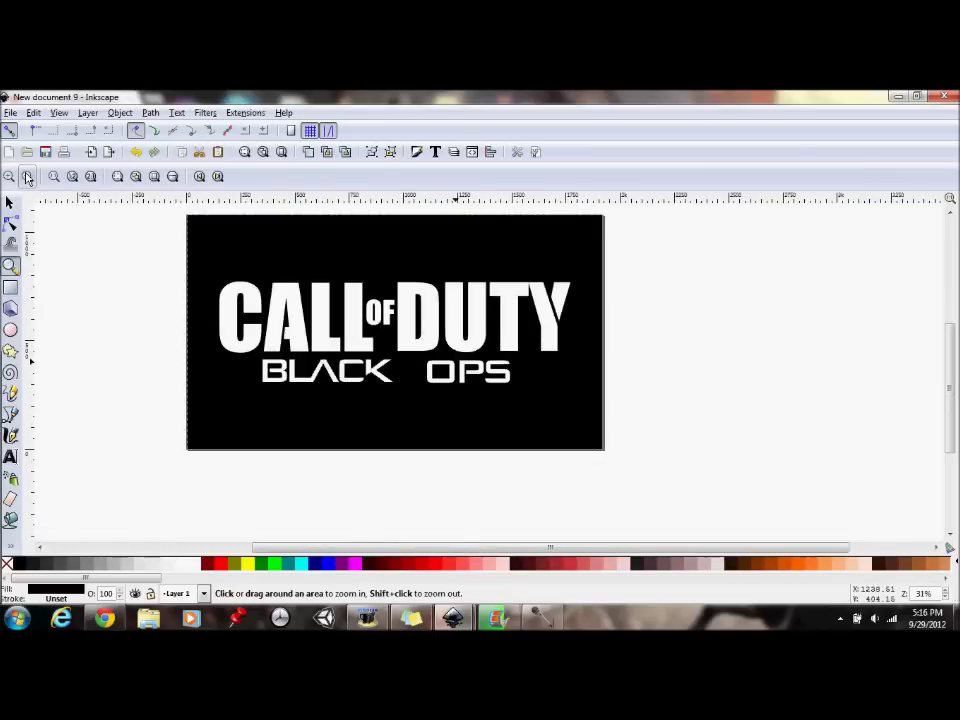
Move OPS and its masking rectangles closer to BLACK.
left_click(10, 203)
left_click(560, 420)
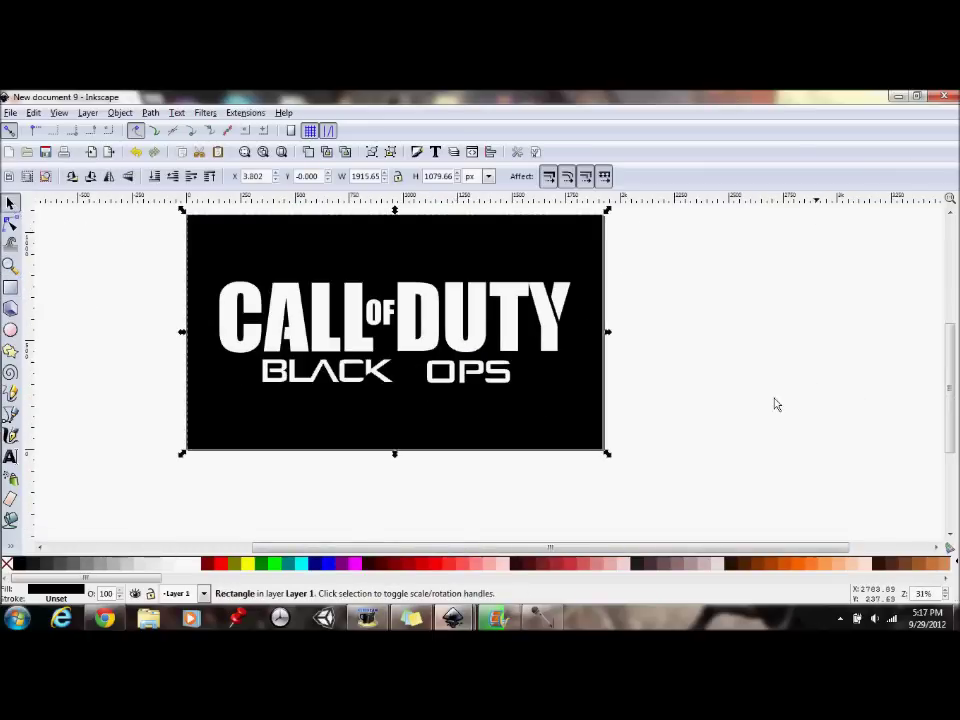
left_click_drag(950, 335, 950, 298)
left_click_drag(548, 524, 408, 379)
left_click_drag(517, 426, 491, 424)
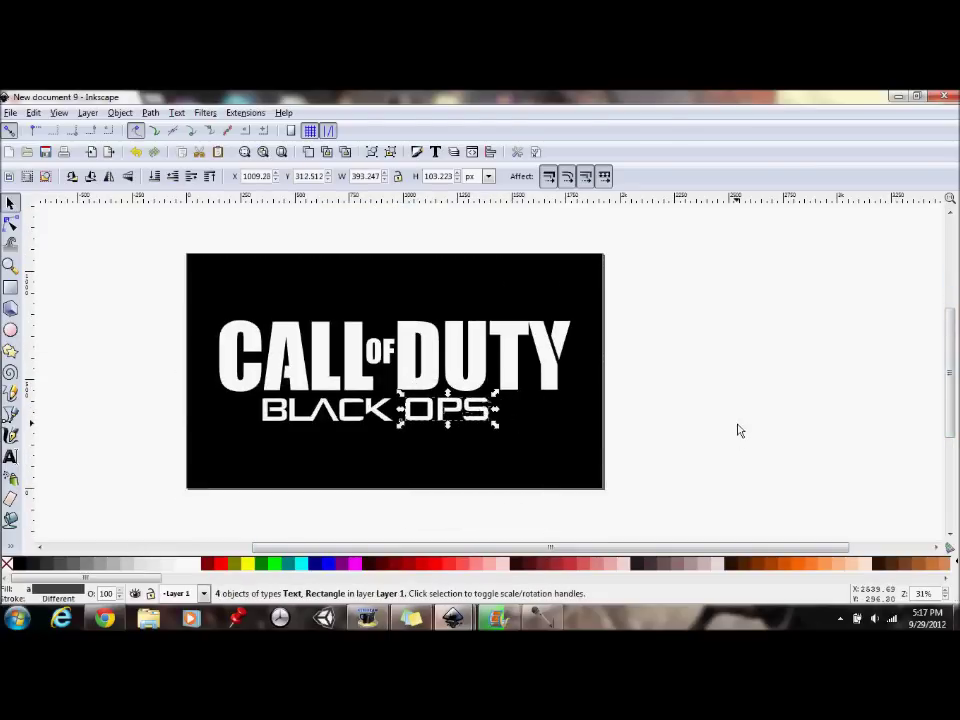
left_click(828, 407)
left_click_drag(953, 368, 953, 340)
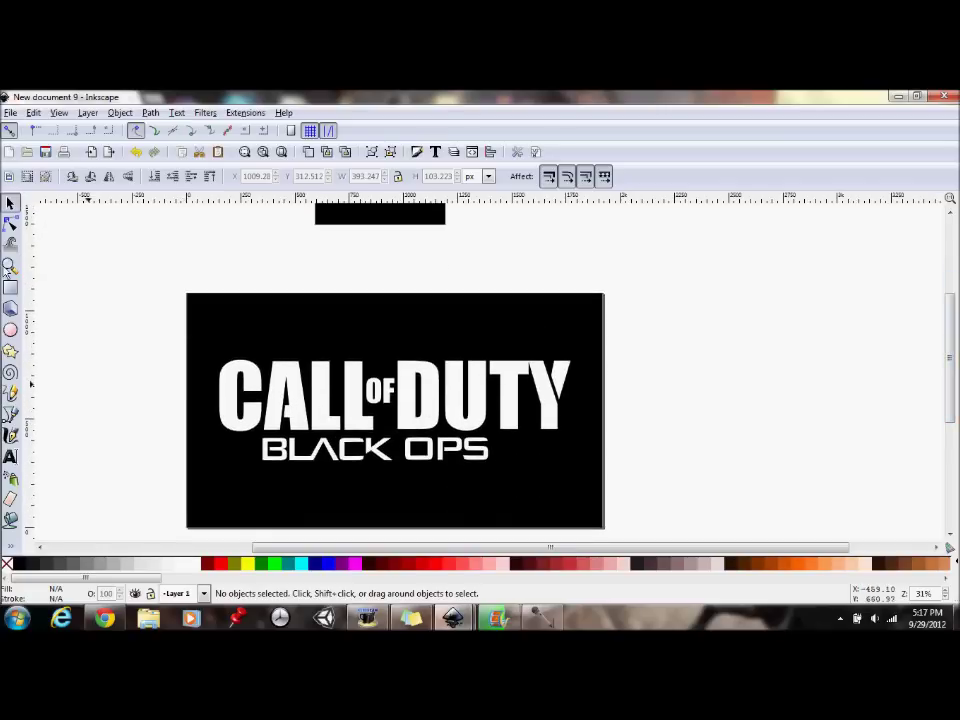
Draw a tall rectangle, fill it white and place it right of the S as the first I.
left_click(10, 265)
left_click_drag(431, 400, 627, 493)
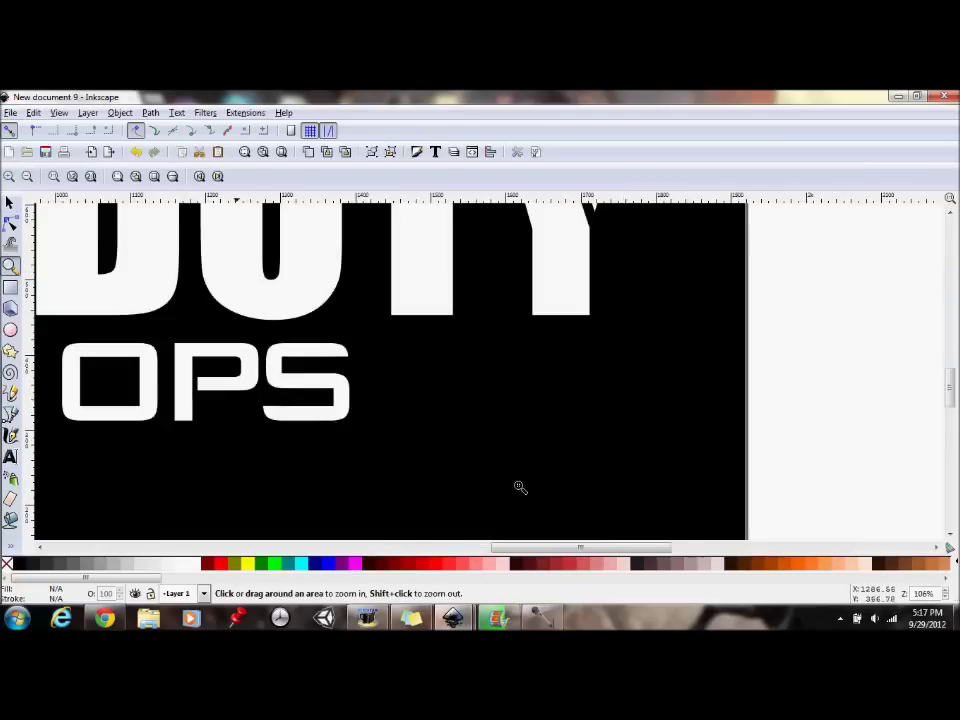
left_click(10, 287)
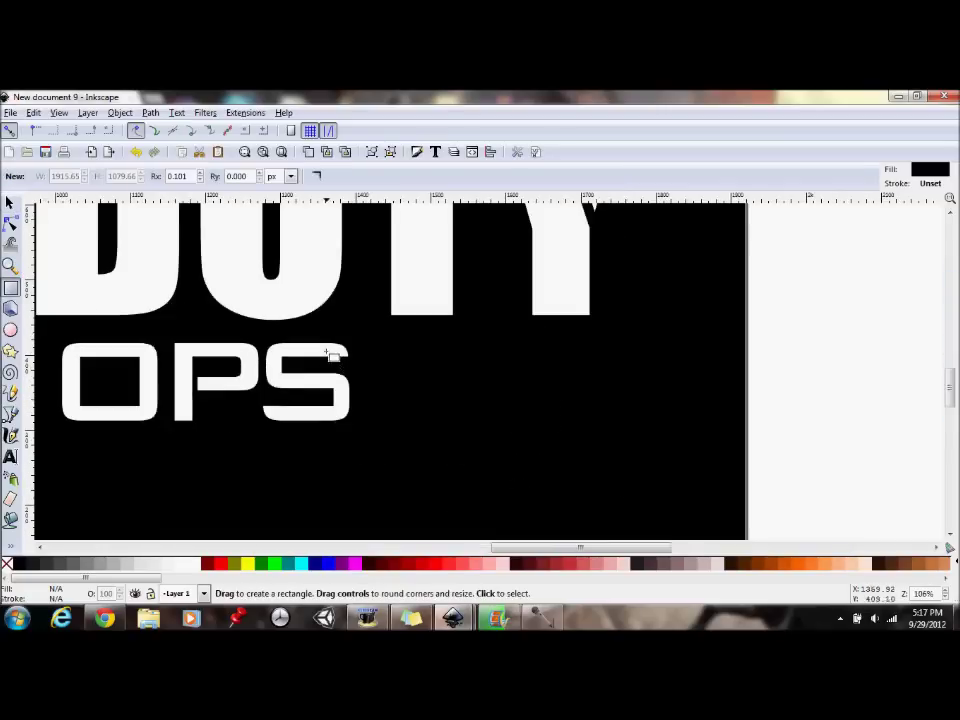
left_click_drag(330, 350, 347, 424)
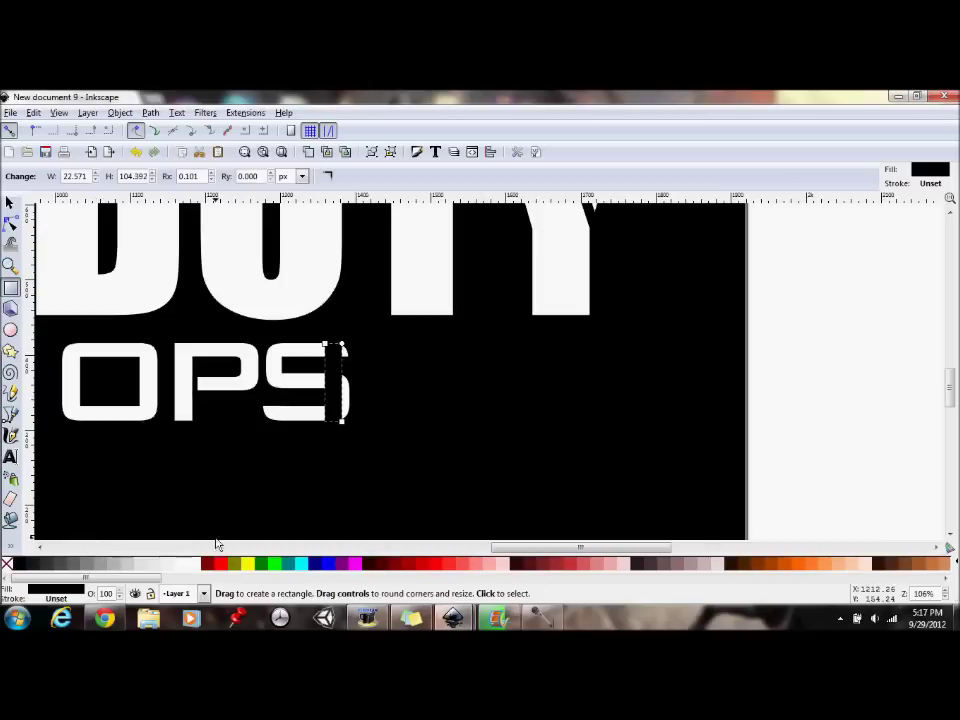
left_click(197, 565)
left_click(10, 204)
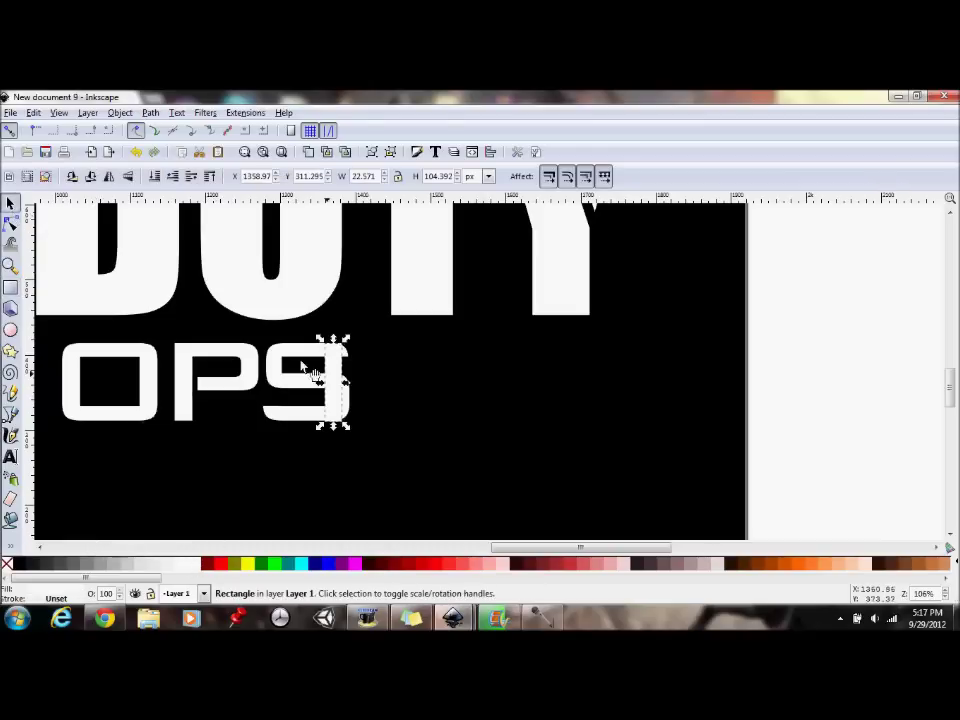
left_click_drag(322, 372, 406, 389)
left_click(447, 389)
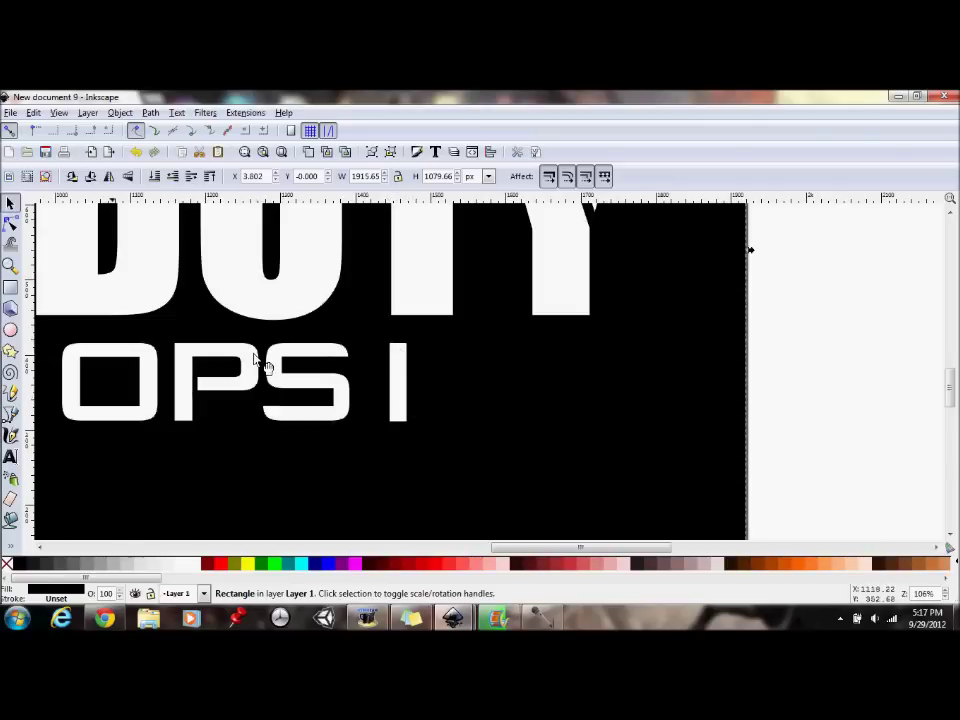
mouse_move(10, 430)
Draw a closed four-point Pen shape on the I's left edge and fill it black.
left_click(10, 414)
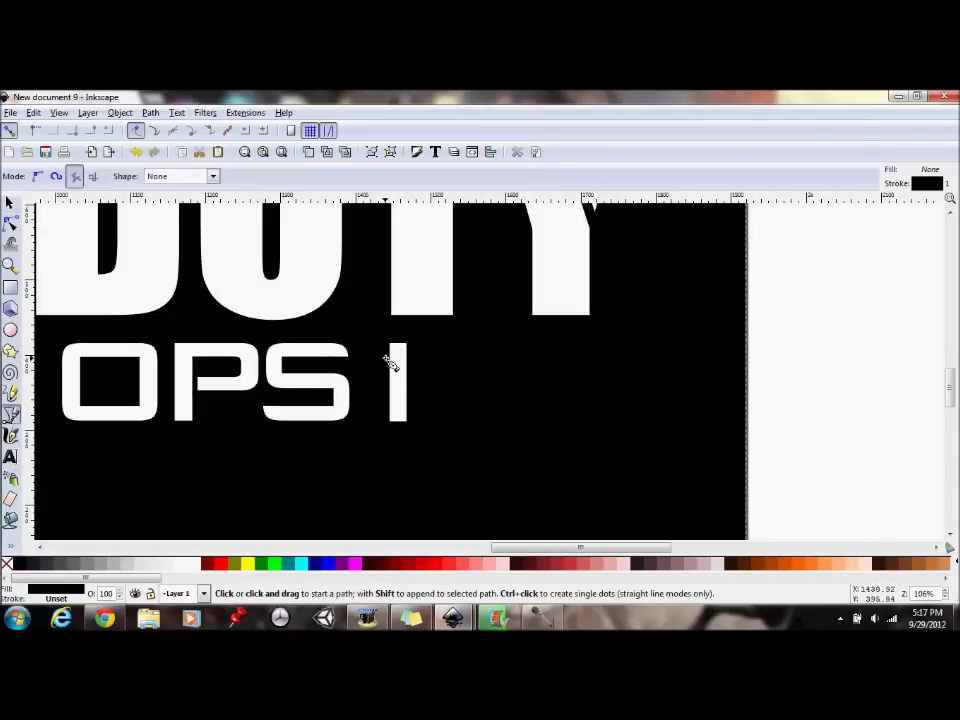
left_click(386, 359)
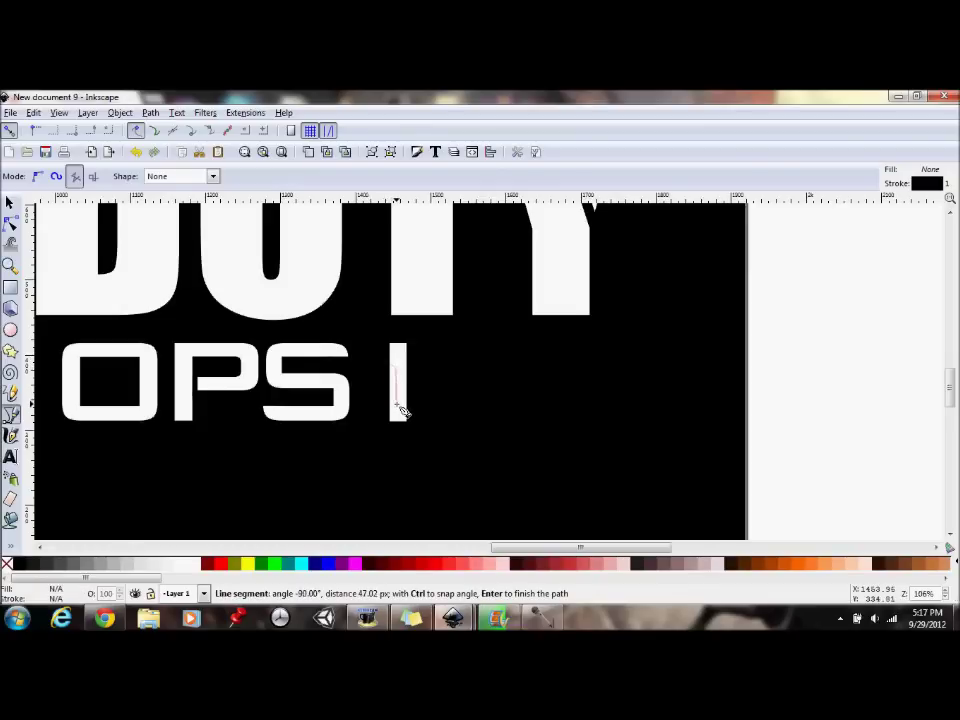
left_click(93, 176)
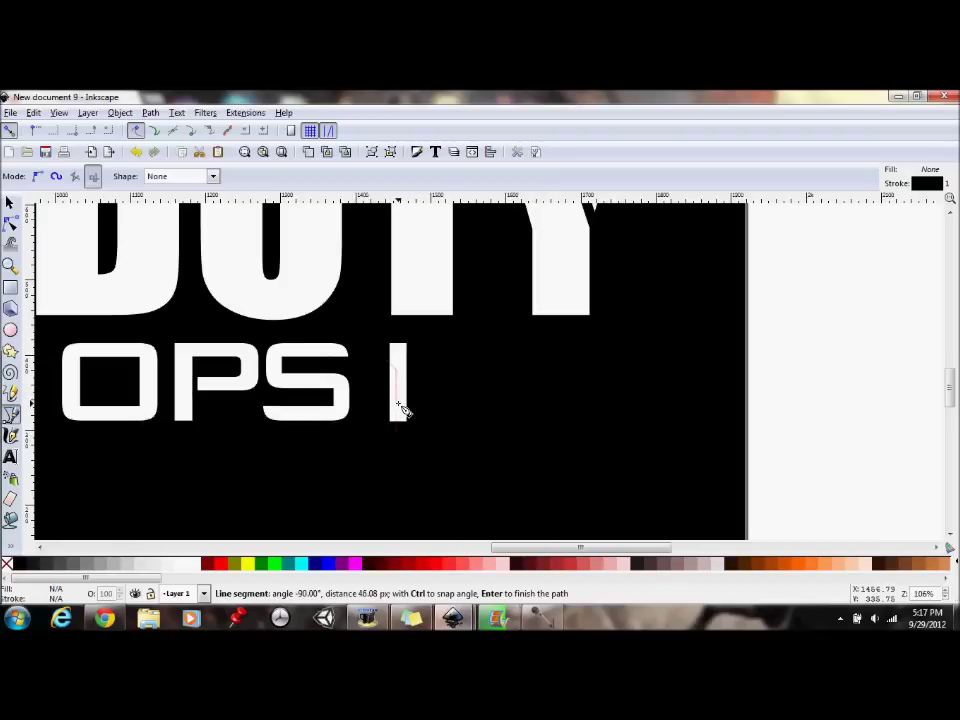
left_click(75, 176)
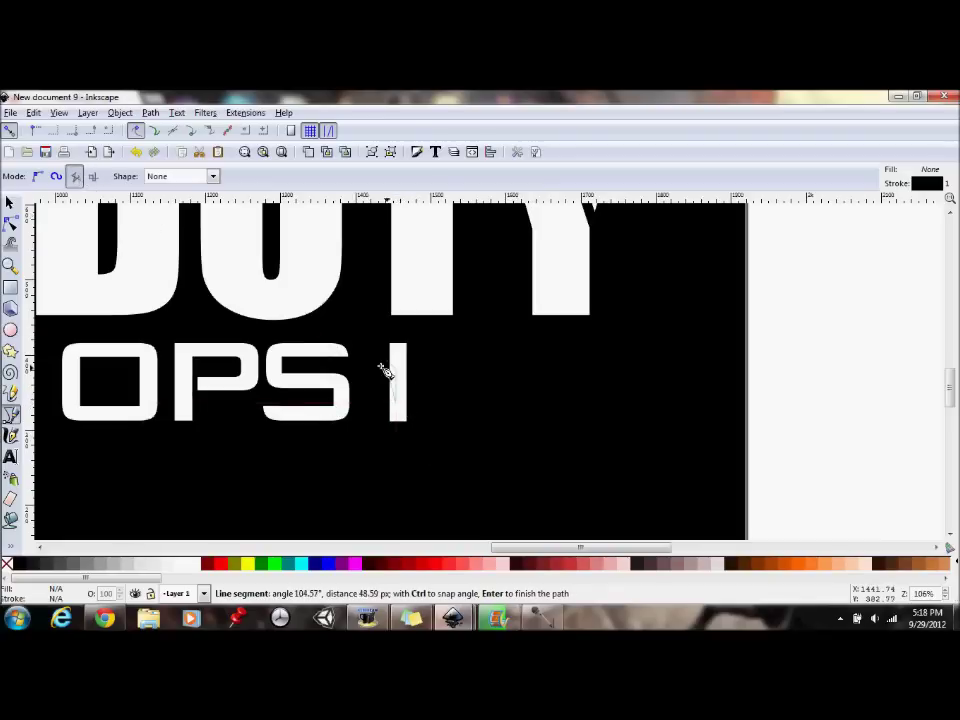
left_click(386, 372)
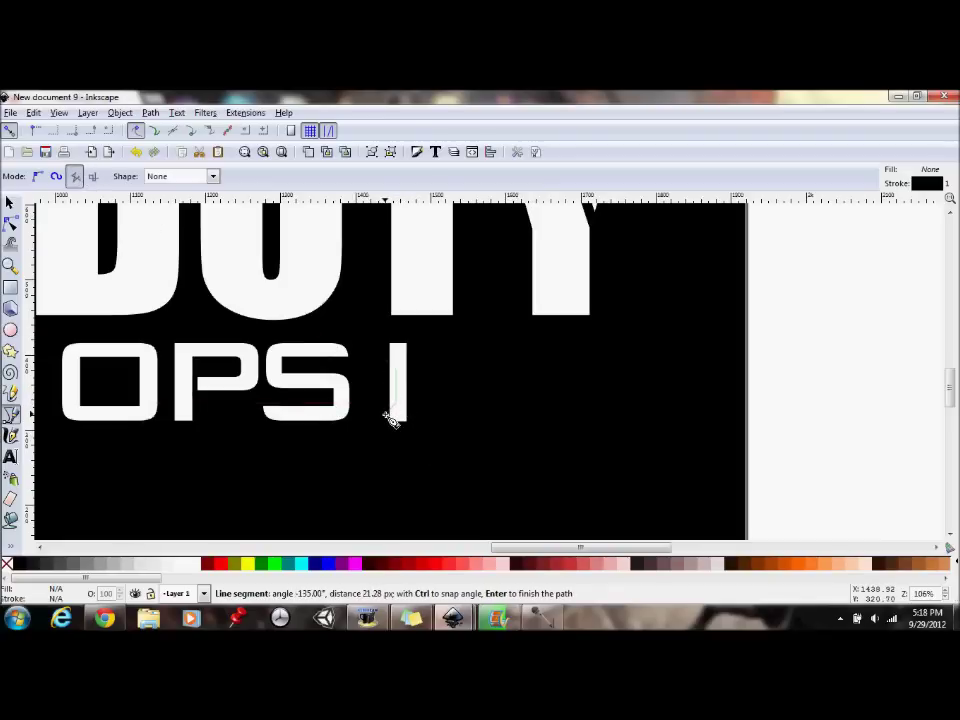
left_click(390, 420)
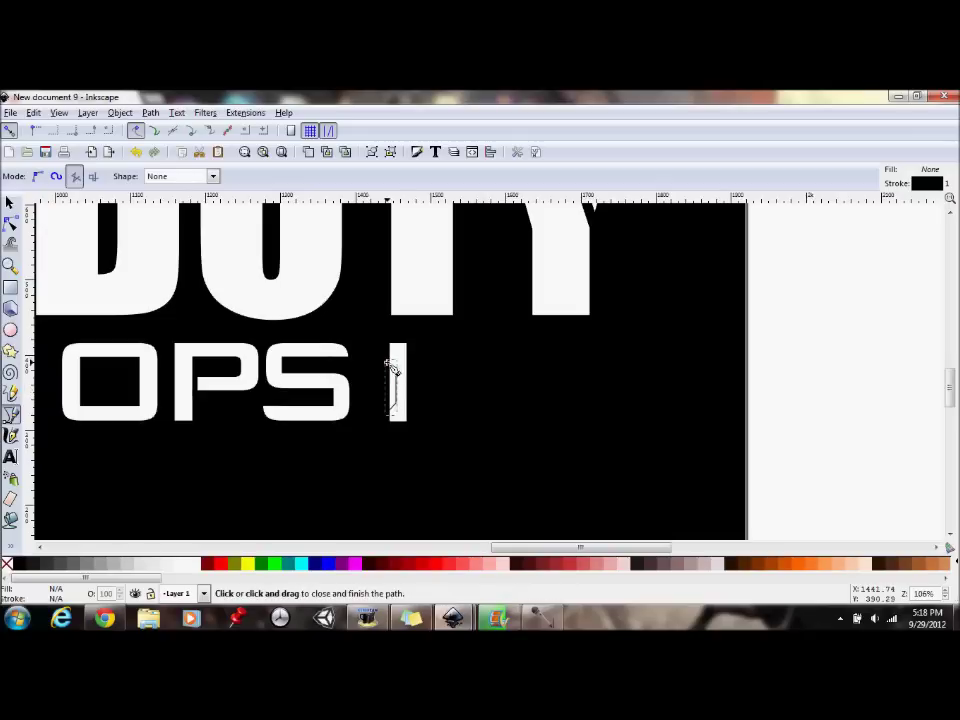
left_click(389, 366)
left_click(21, 565)
left_click(484, 476)
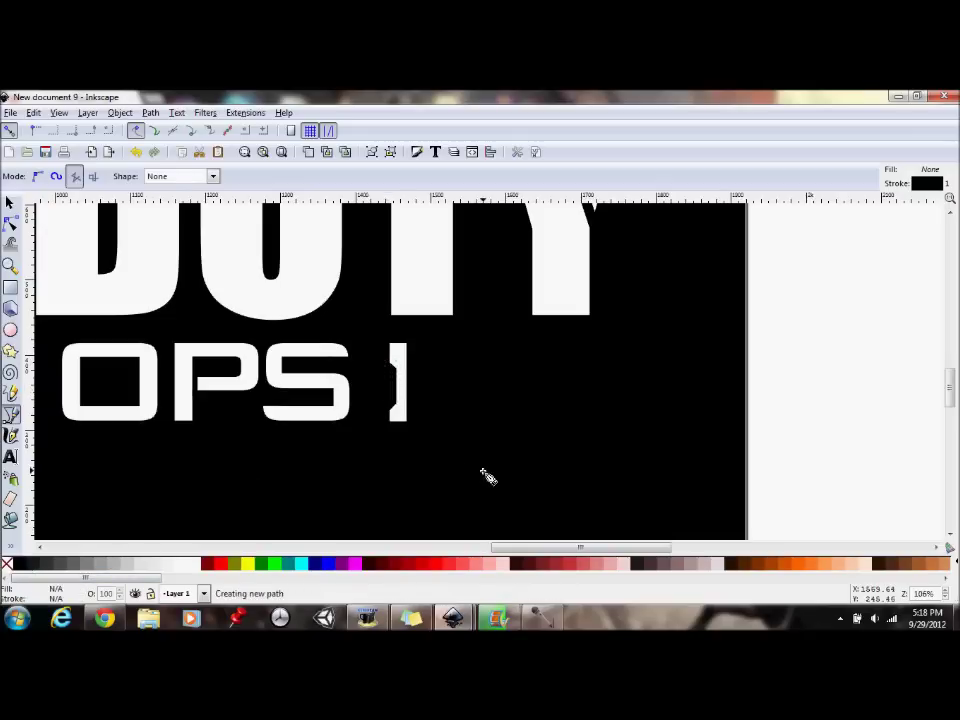
Nudge and shorten the black notch so it sits neatly on the I's left edge.
left_click(10, 202)
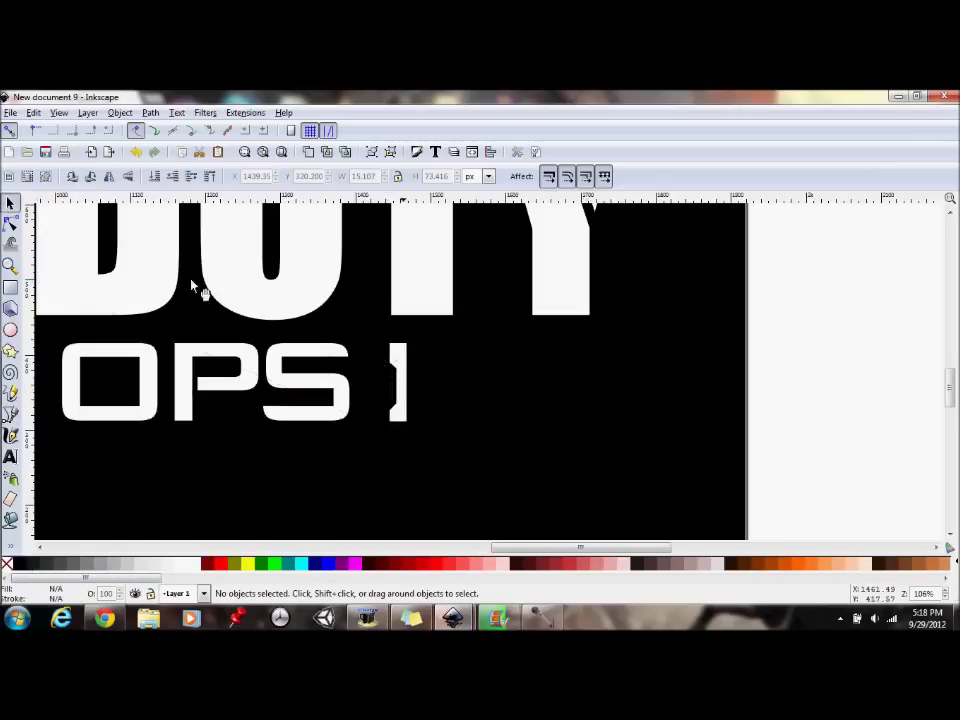
left_click(393, 383)
left_click_drag(395, 383, 393, 382)
left_click(806, 375)
left_click(396, 407)
left_click_drag(399, 427, 393, 400)
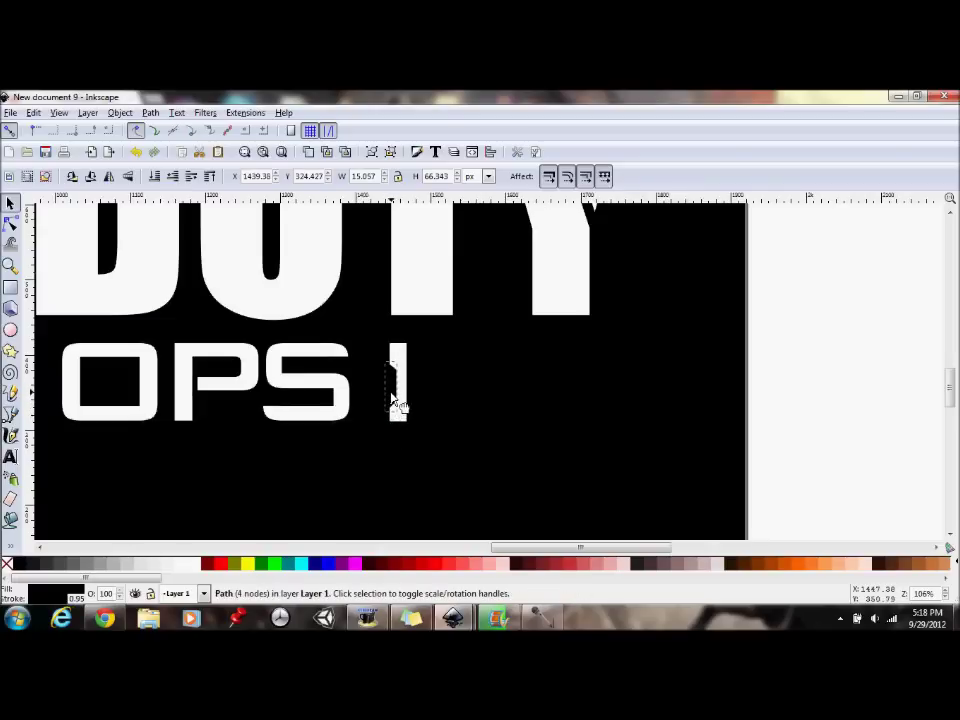
left_click(810, 391)
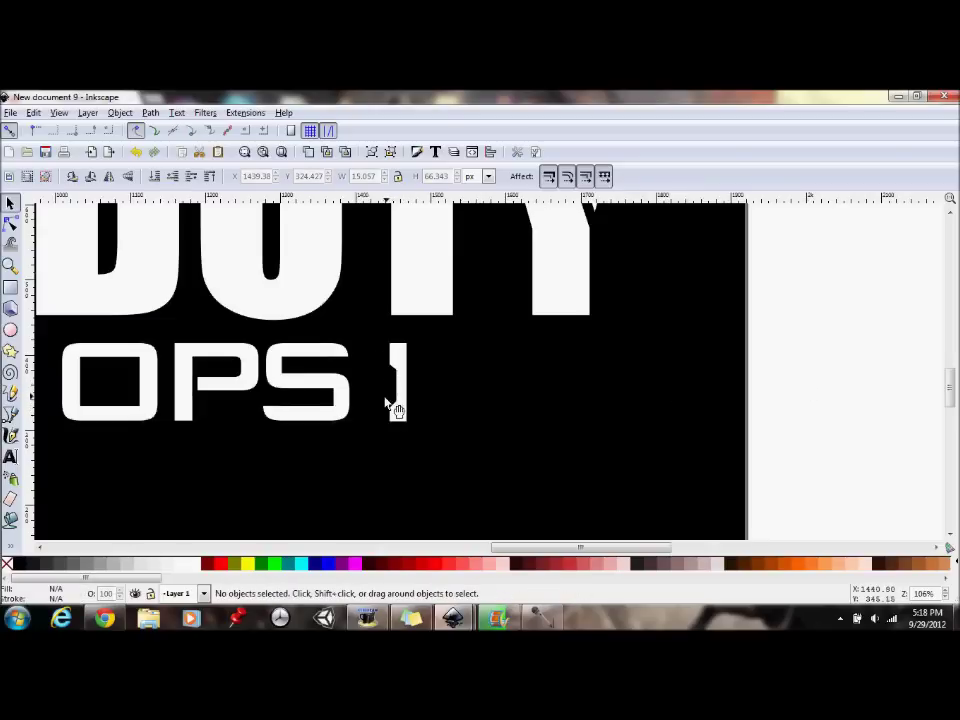
left_click_drag(392, 407, 390, 387)
left_click(822, 384)
left_click(395, 368)
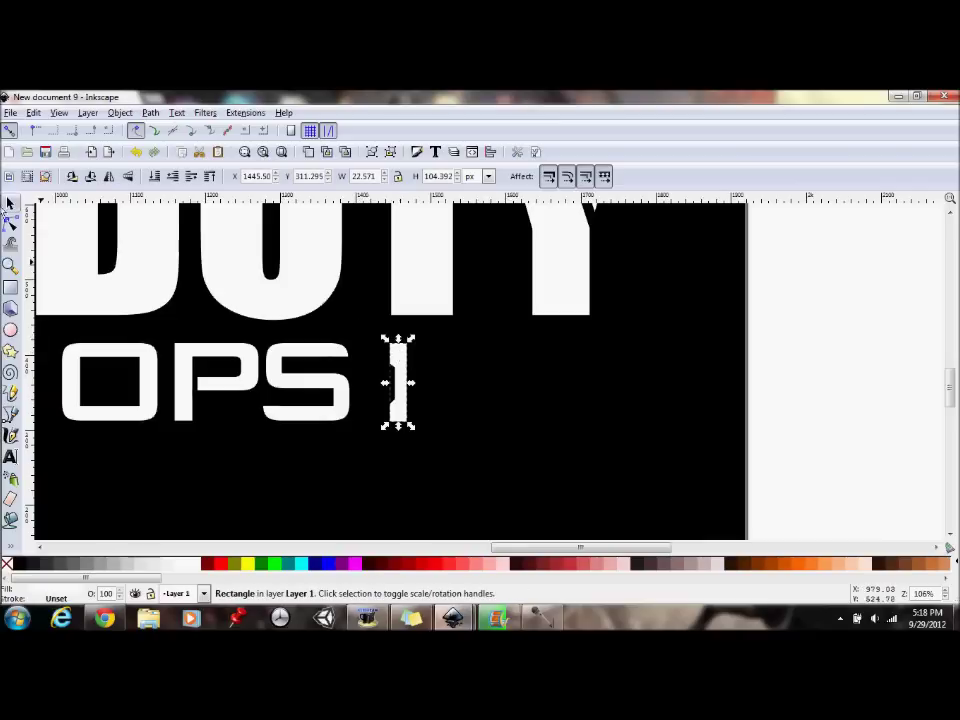
Select the white I bar together with its black notch.
left_click(10, 224)
left_click_drag(375, 311, 438, 447)
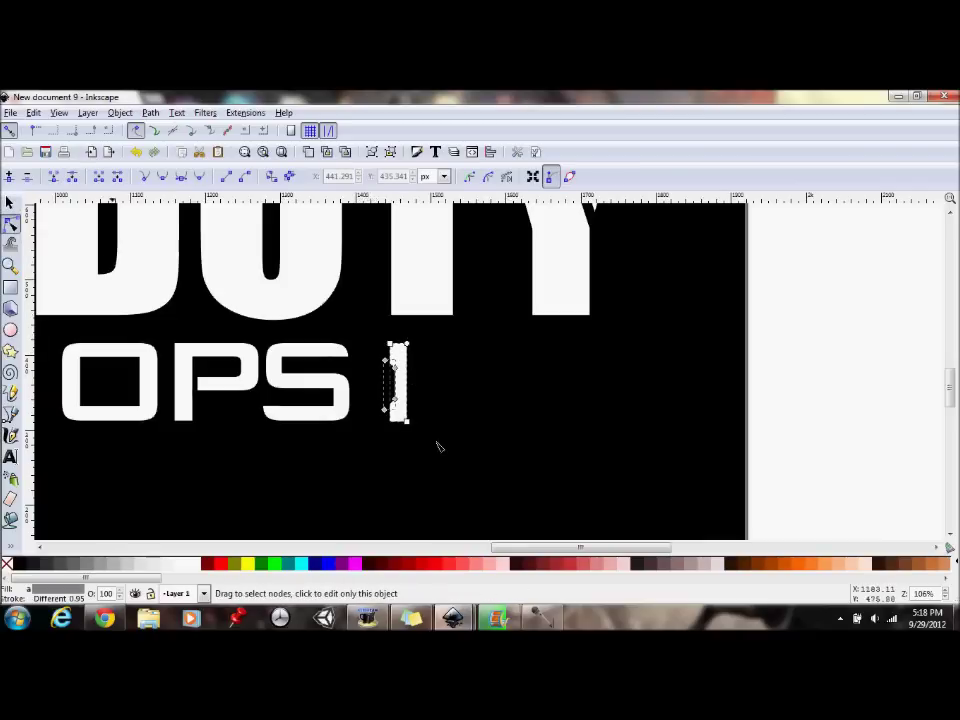
left_click(8, 201)
right_click(379, 327)
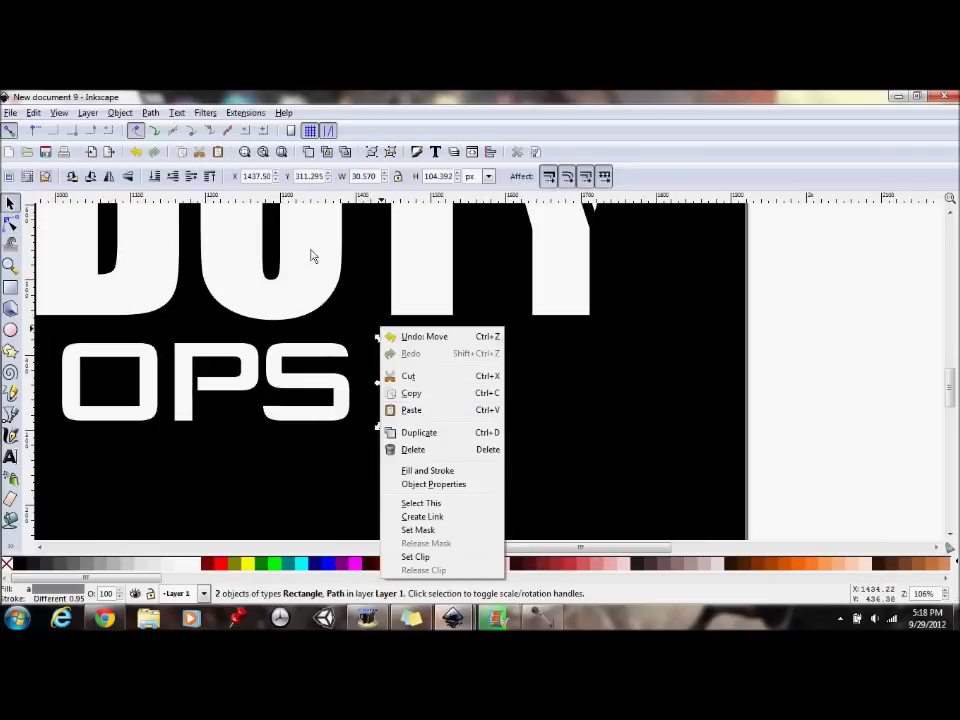
left_click(128, 116)
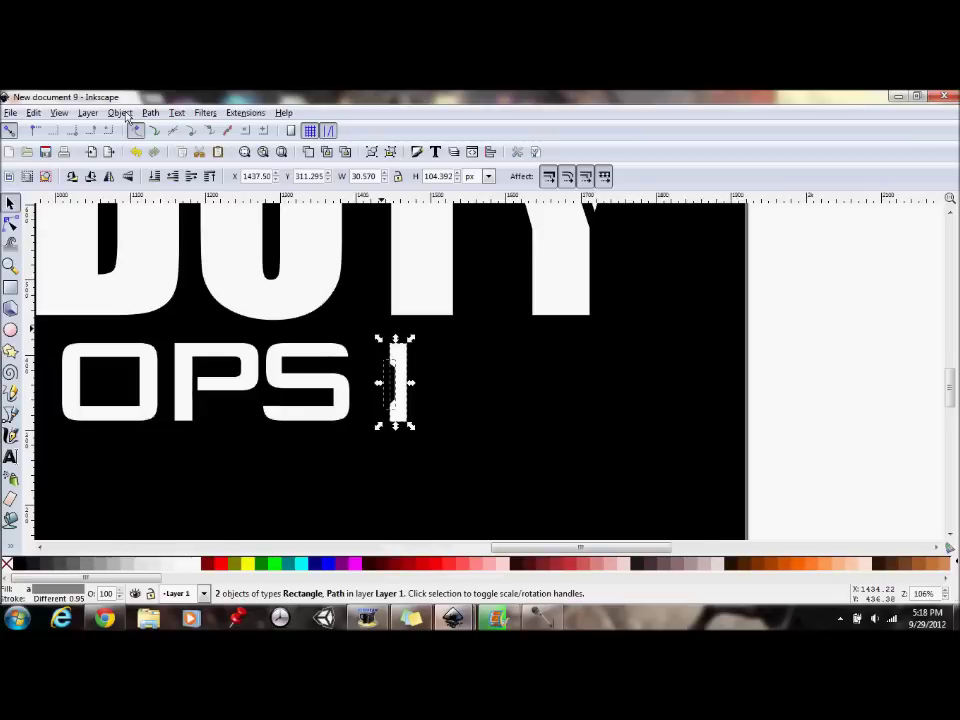
left_click(120, 112)
mouse_move(150, 112)
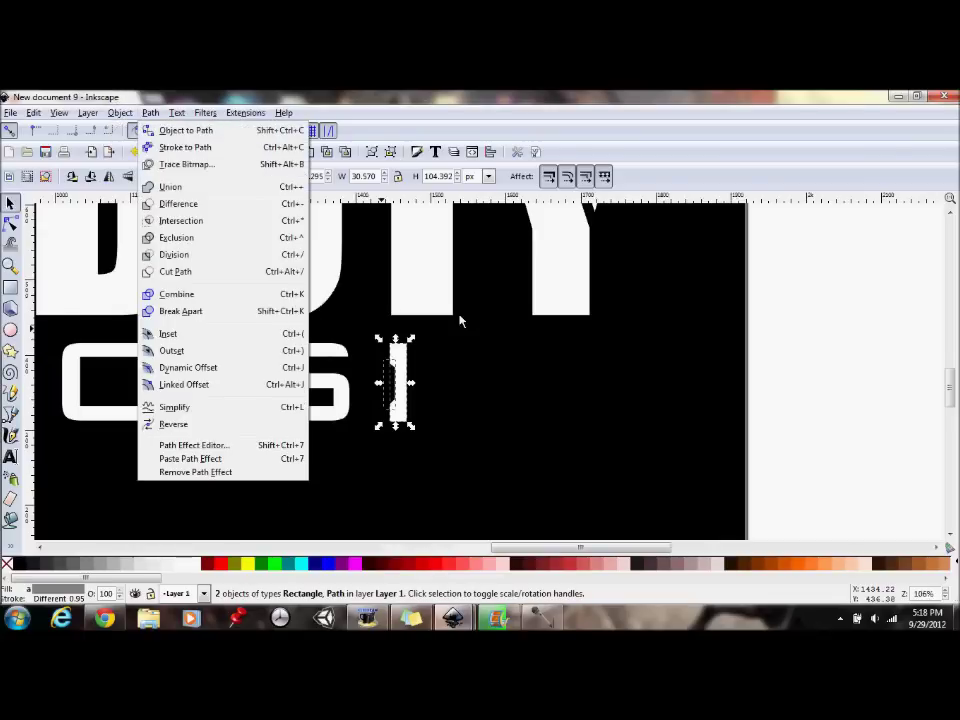
left_click(410, 363)
Paste a copy of the notched I, flip it horizontally and place it beside the first.
right_click(386, 366)
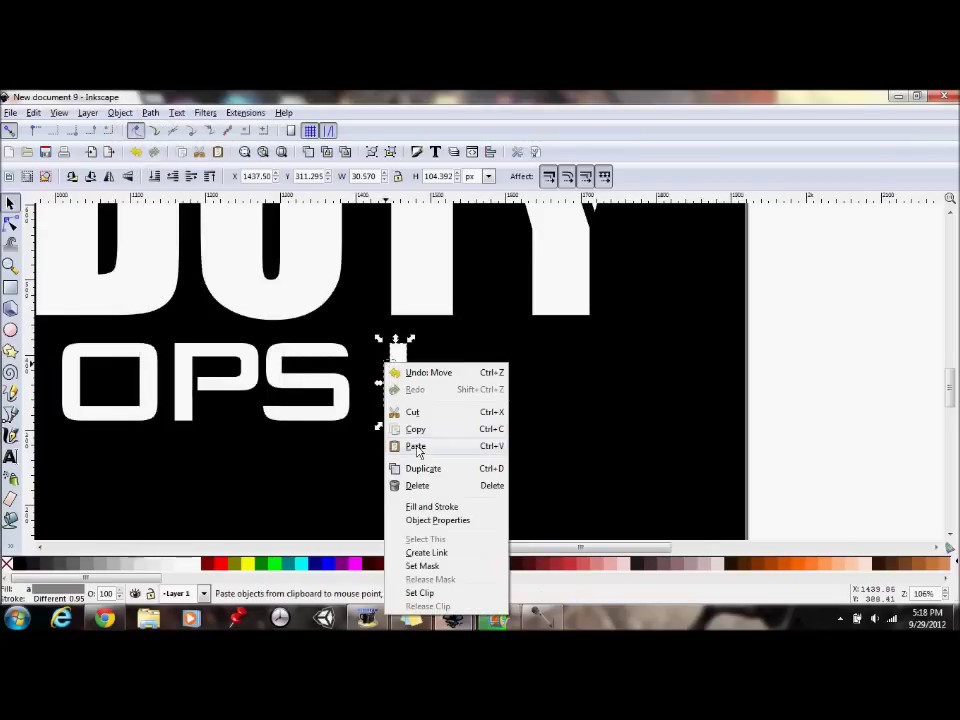
left_click(445, 446)
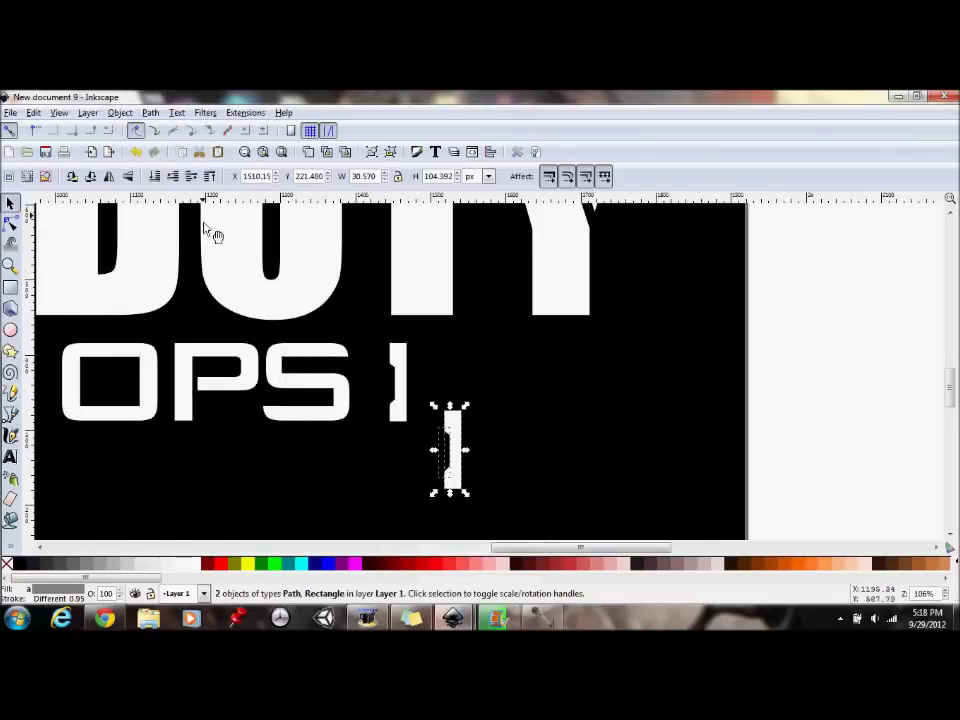
left_click(120, 112)
left_click(160, 388)
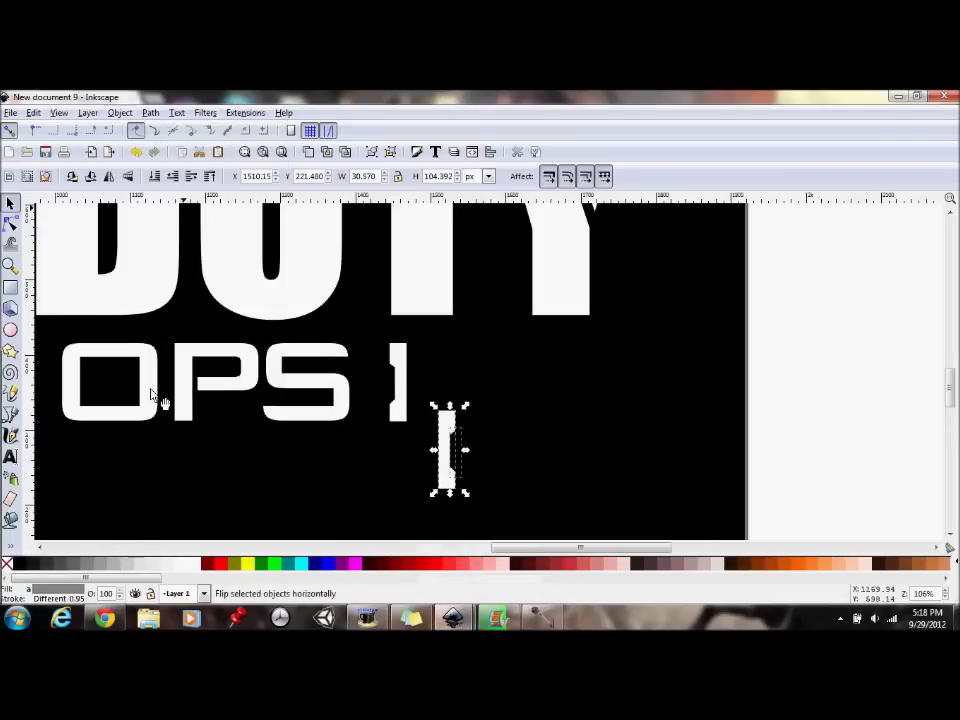
left_click_drag(460, 464, 431, 390)
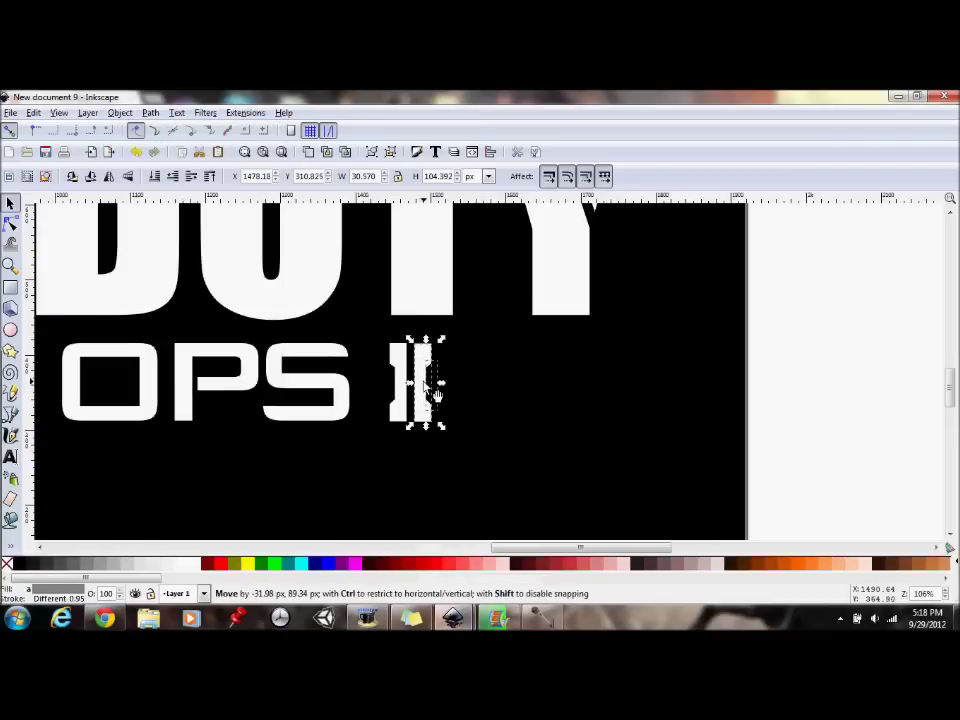
left_click(806, 360)
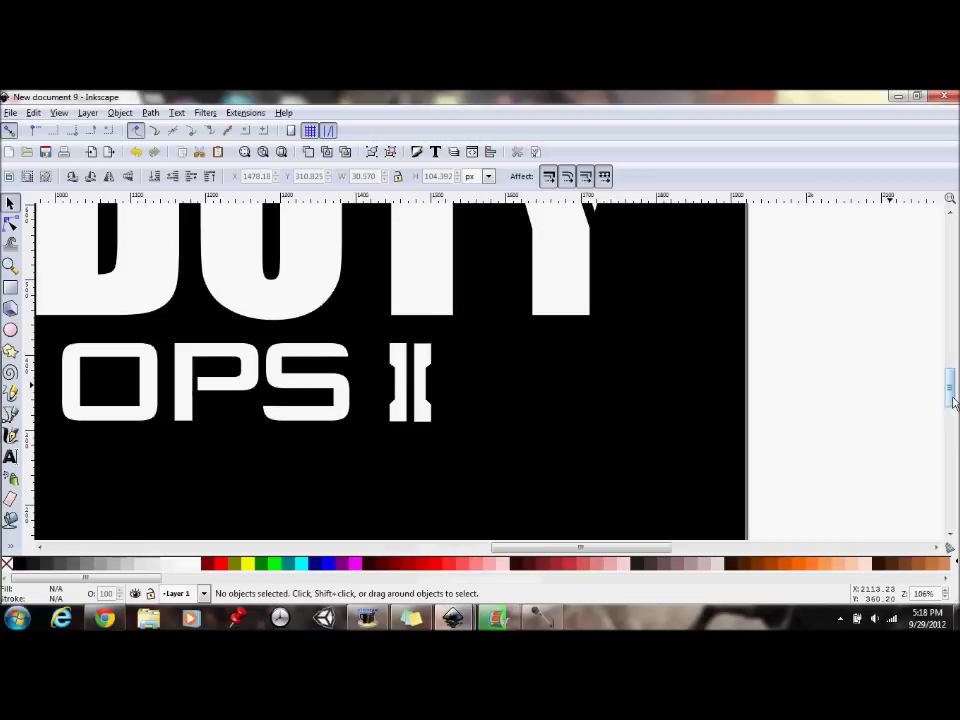
left_click_drag(953, 400, 950, 305)
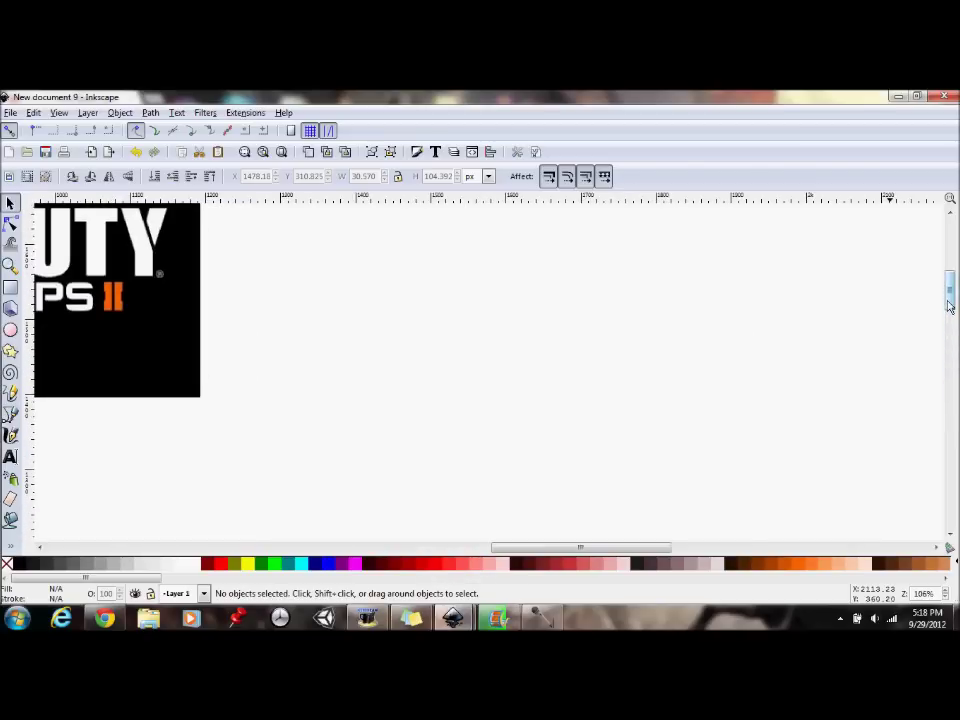
mouse_move(3, 380)
left_click_drag(949, 293, 950, 402)
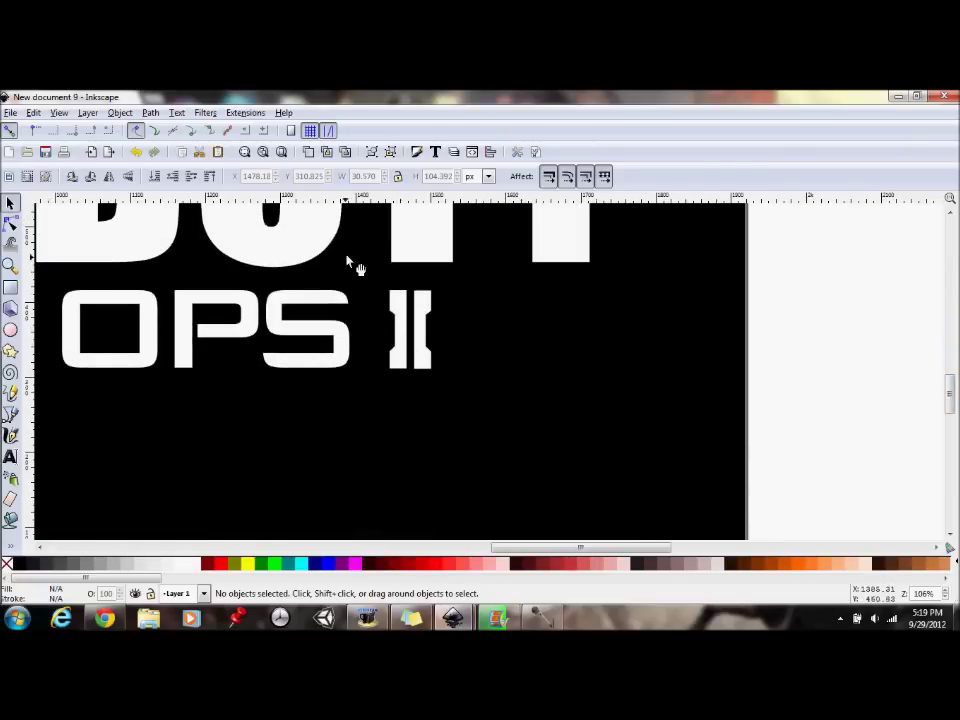
Shrink the left I's notch and shift it down slightly.
left_click(391, 318)
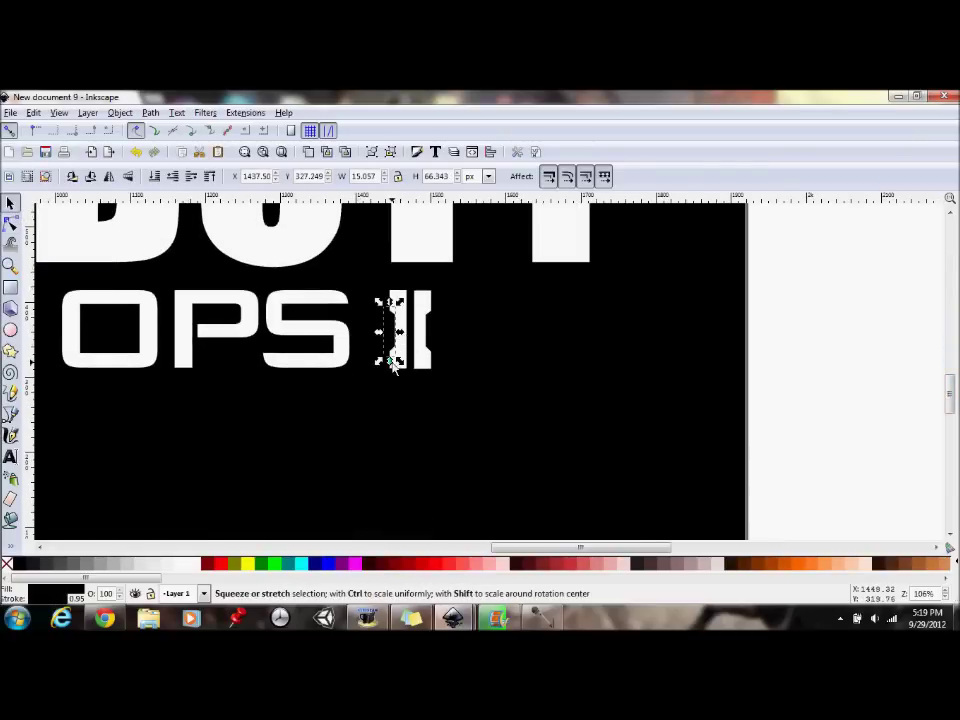
left_click_drag(398, 358, 395, 350)
left_click(392, 330)
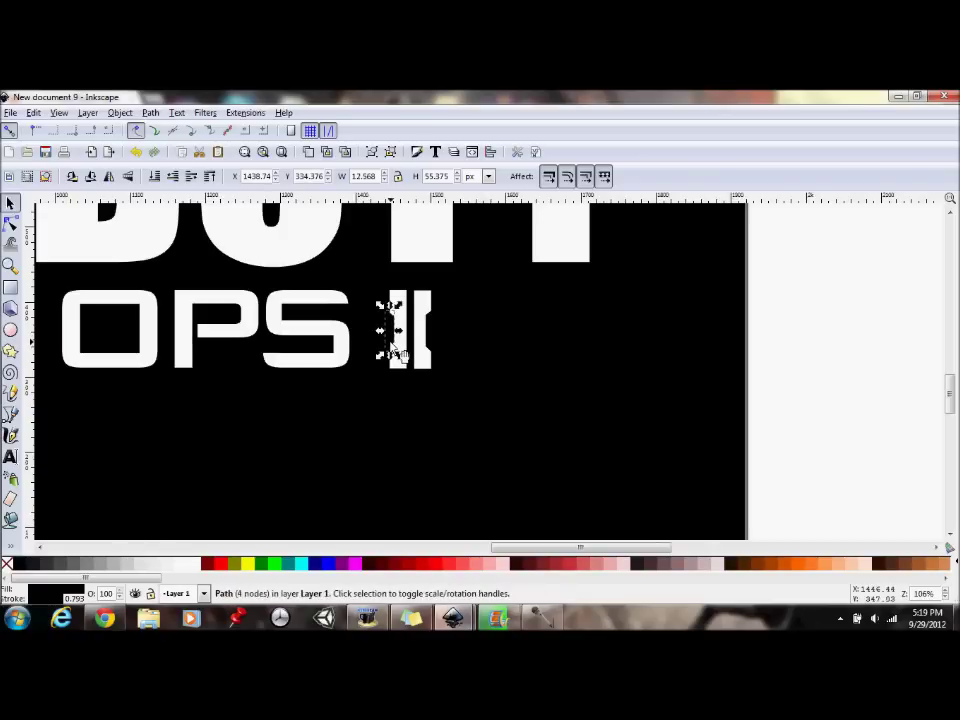
left_click(849, 354)
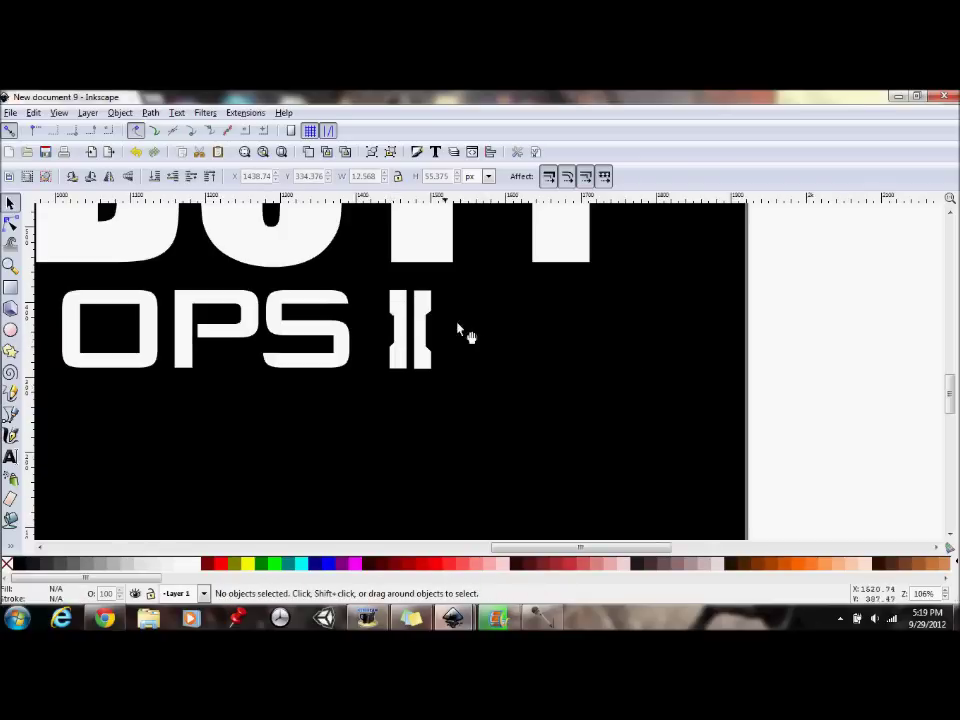
Delete the right I bar and enlarge the remaining bar about its centre.
key("n")
left_click(425, 318)
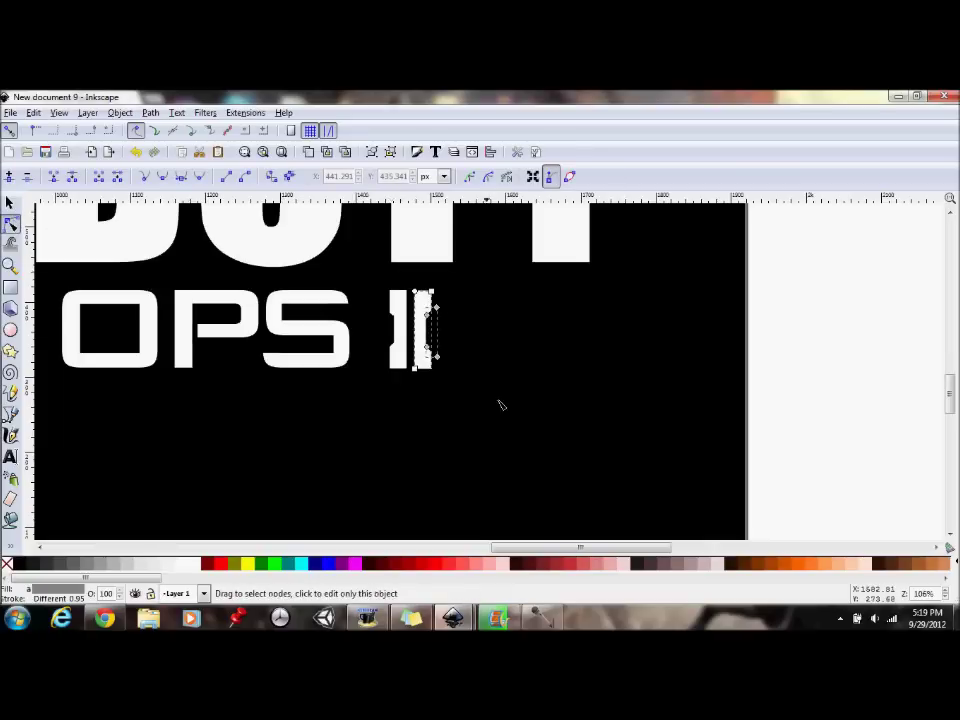
right_click(430, 325)
left_click(458, 443)
left_click_drag(366, 259, 446, 393)
key("s")
mouse_move(424, 336)
left_mouse_down()
mouse_move(413, 332)
mouse_move(422, 336)
left_mouse_up()
left_click(837, 339)
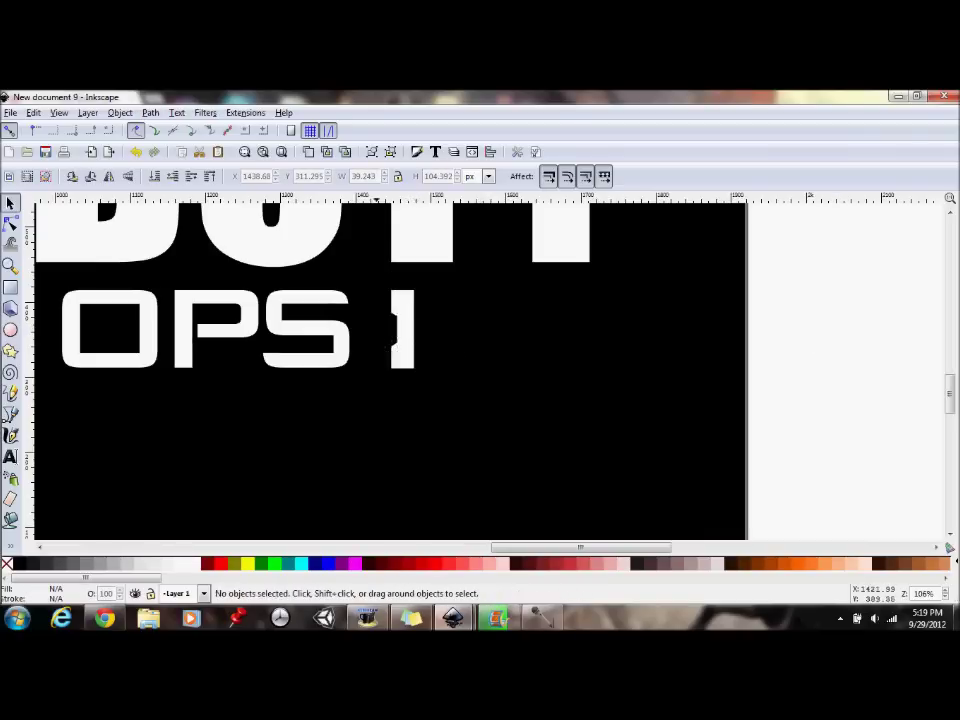
Copy and paste the white bar piece, then flip the copy horizontally.
left_click(10, 224)
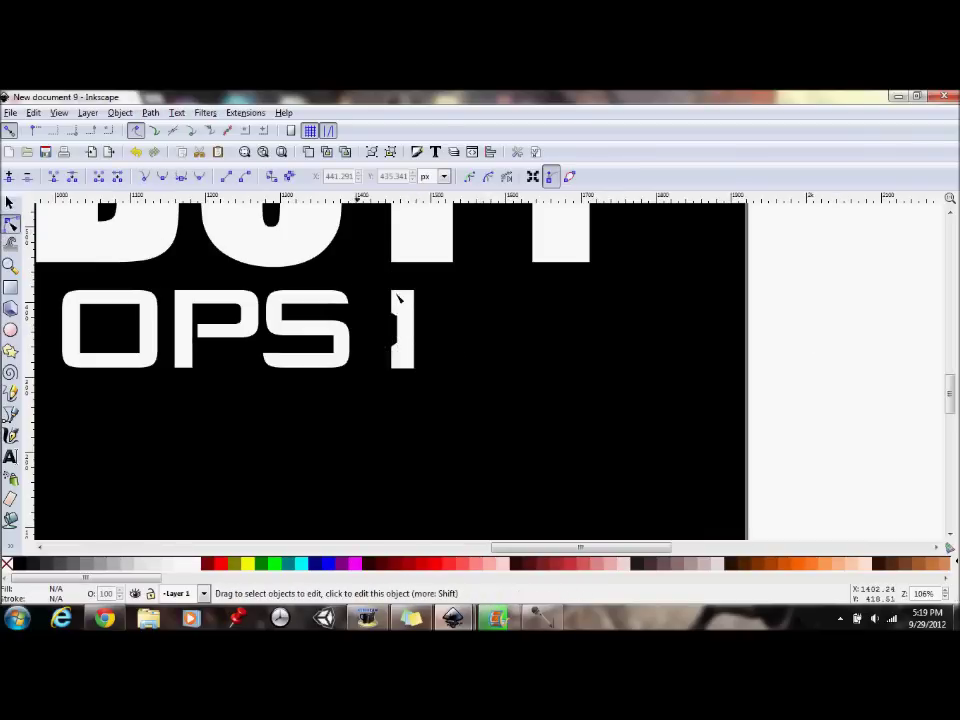
left_click(400, 302)
right_click(388, 316)
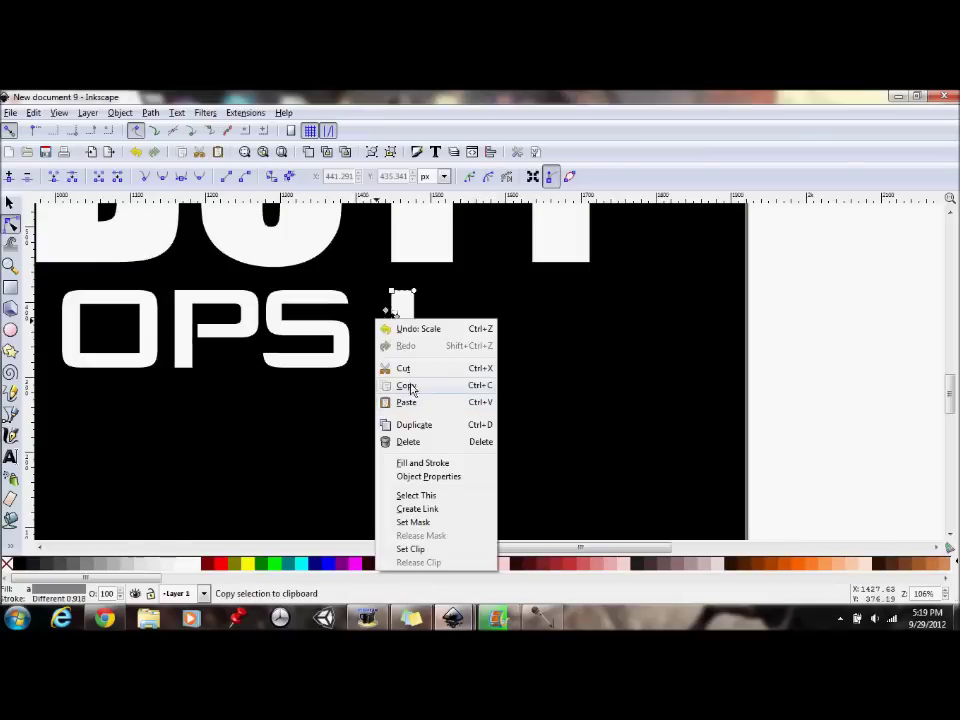
left_click(407, 386)
right_click(474, 304)
left_click(494, 386)
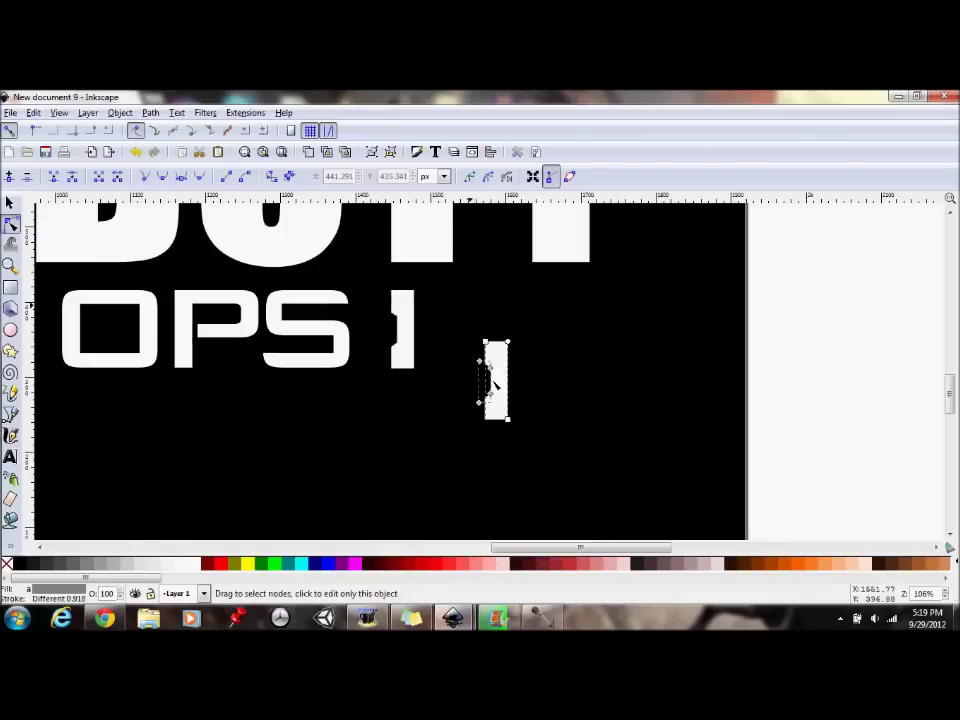
left_click(119, 112)
left_click(152, 389)
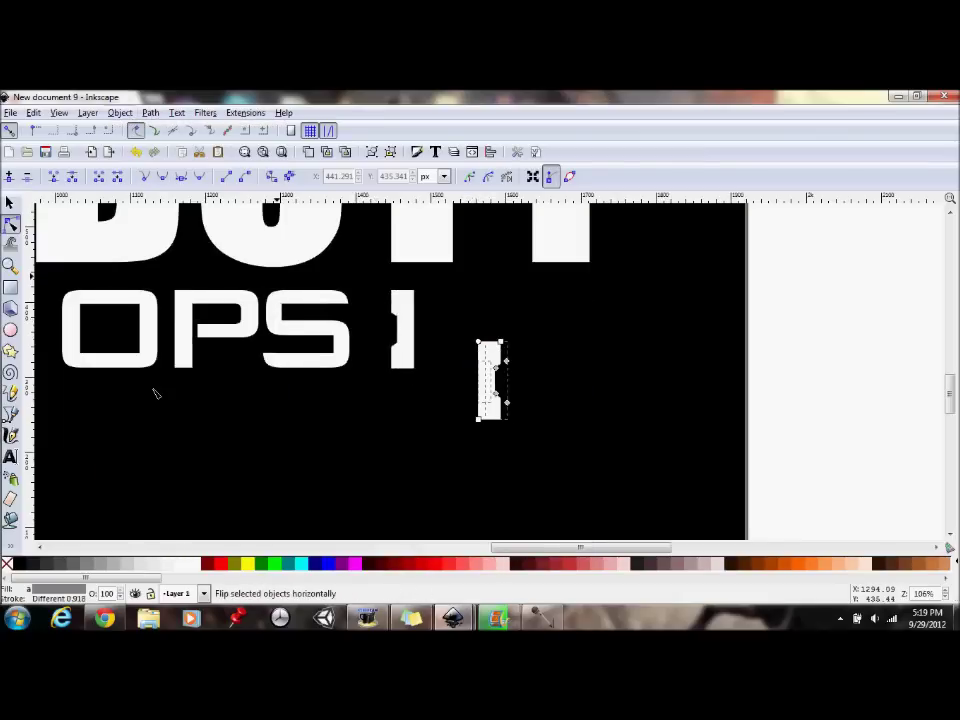
Realign the black background to the page and move the mirrored piece beside OPS I.
key("s")
left_click(465, 300)
left_click_drag(465, 300, 443, 369)
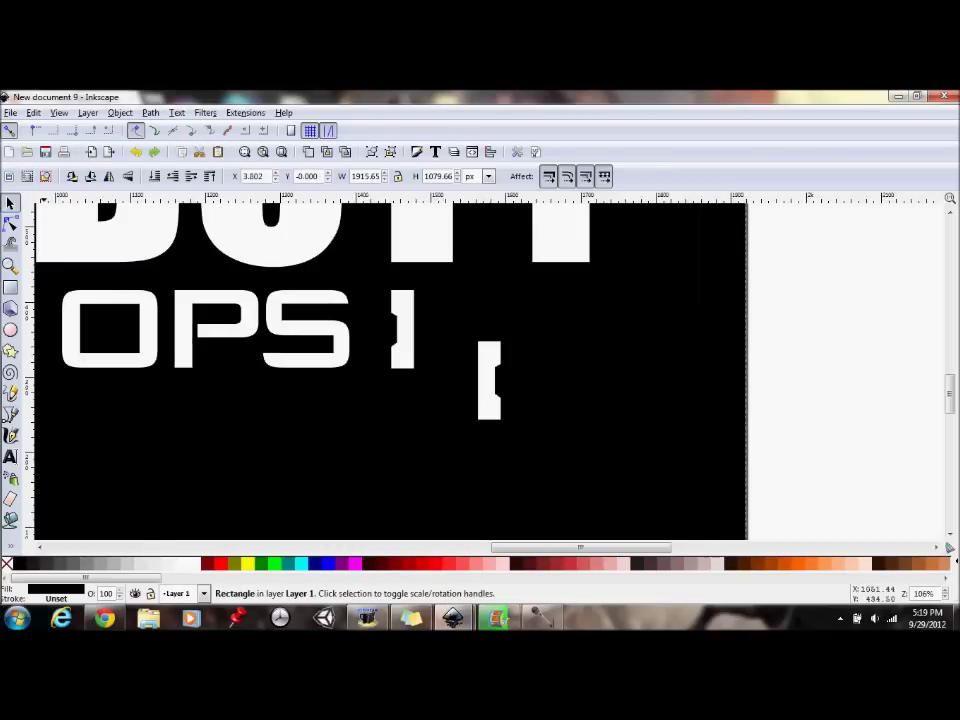
left_click(10, 222)
left_click_drag(467, 327, 553, 480)
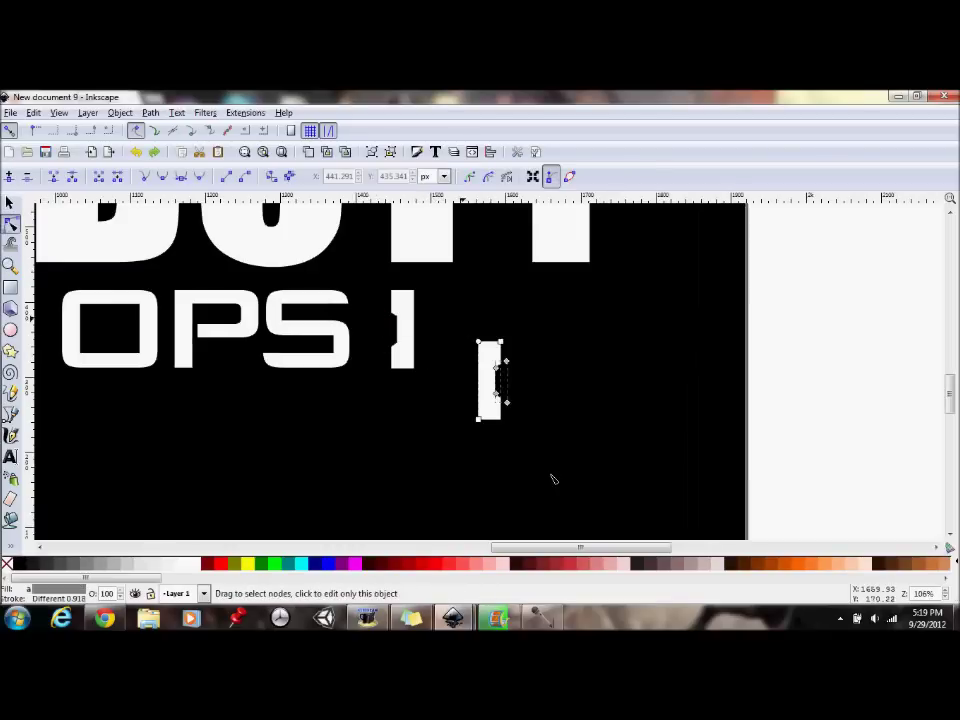
left_click(10, 203)
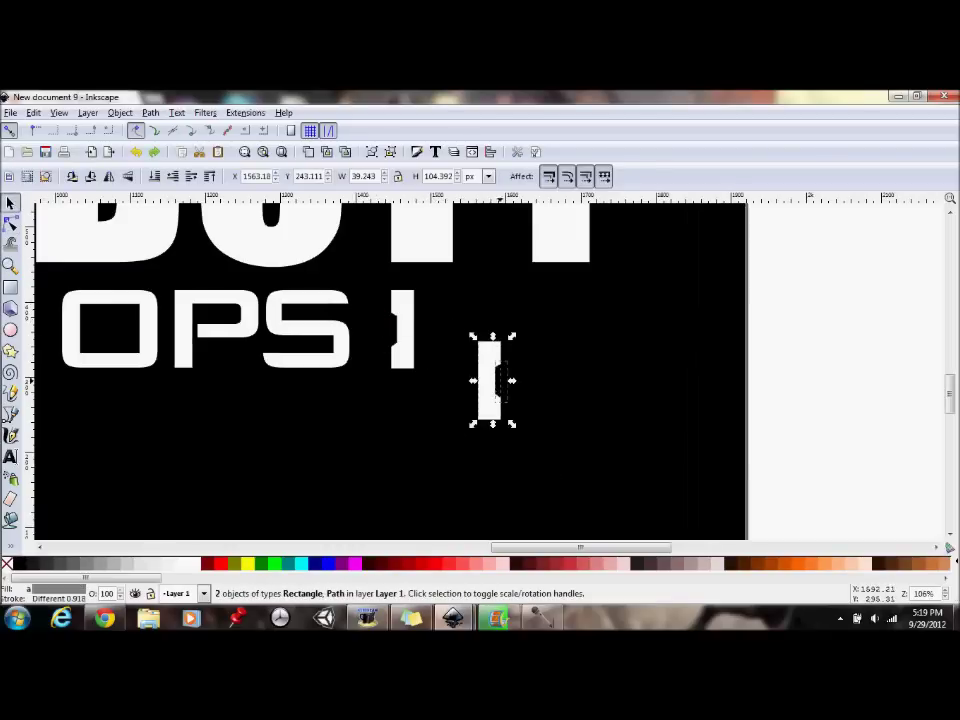
left_click_drag(500, 378, 449, 338)
left_click(874, 394)
Draw a small orange rectangle to the right of OPS II.
scroll(952, 370, "up", 5)
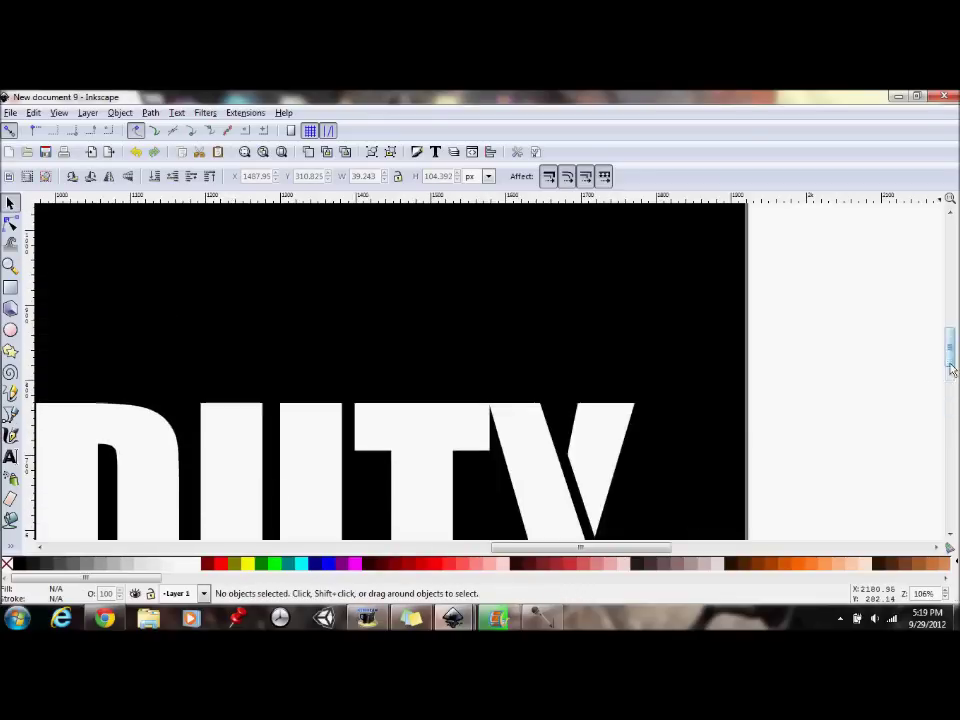
scroll(952, 370, "up", 10)
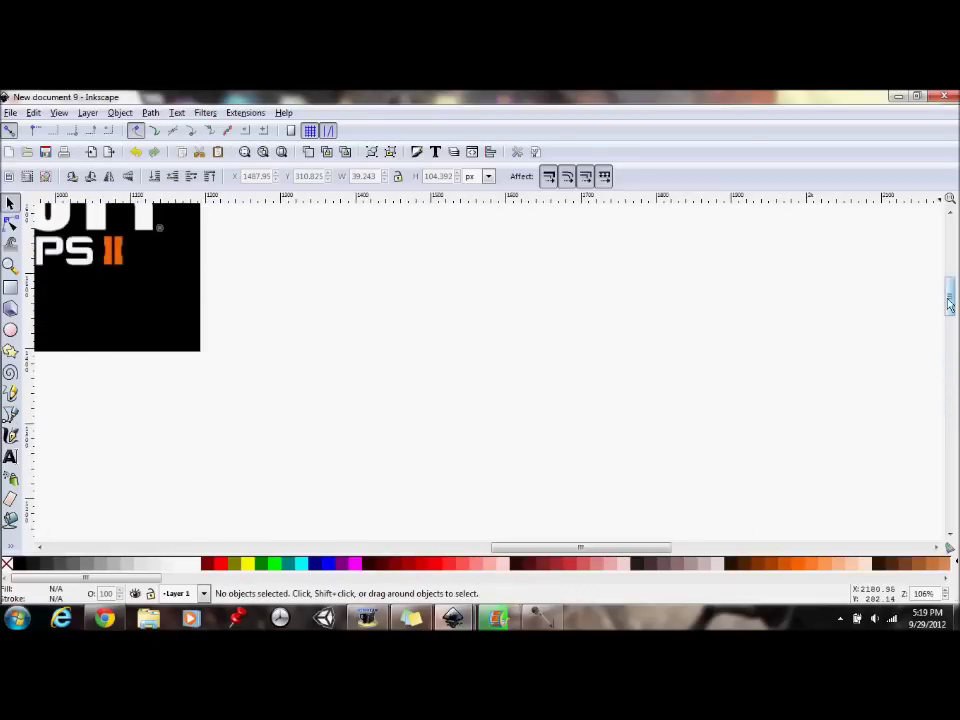
left_click(11, 545)
left_click(51, 559)
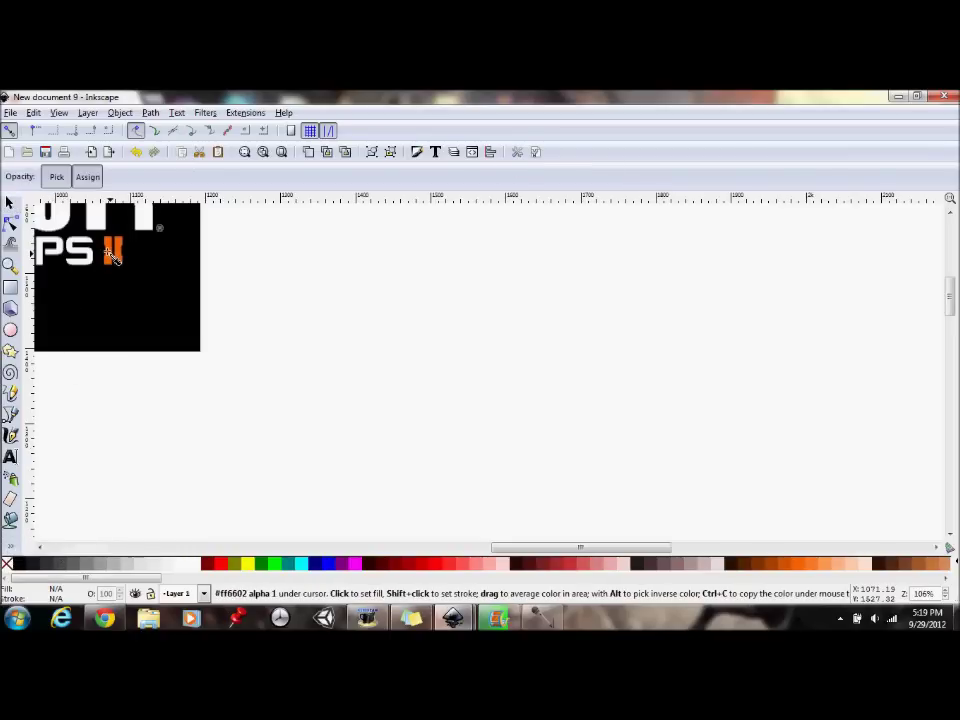
left_click_drag(950, 295, 951, 388)
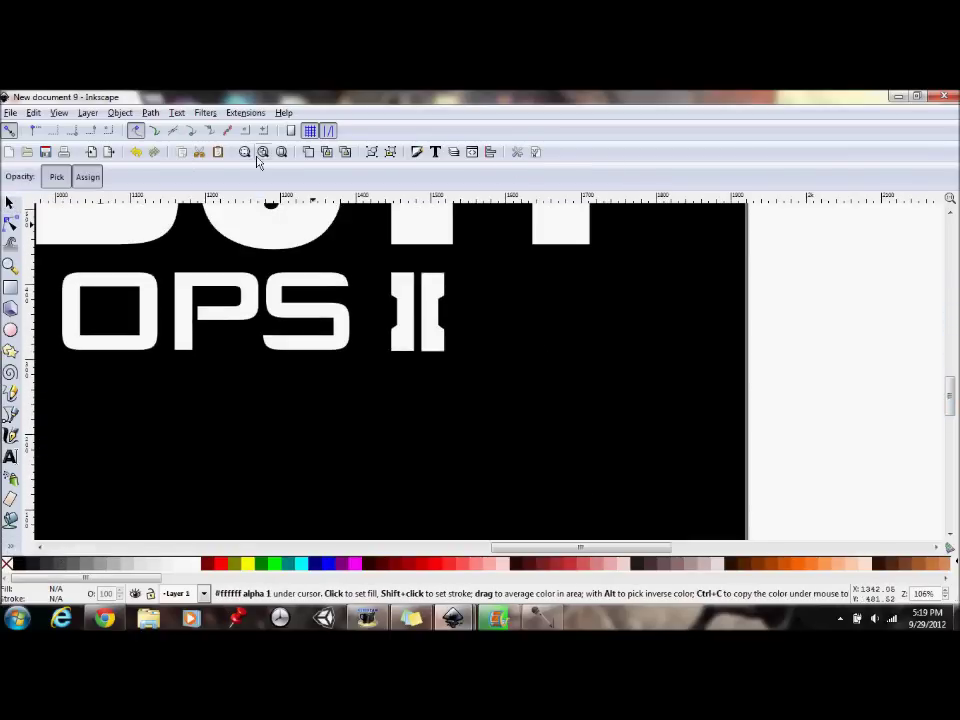
left_click(11, 288)
left_click_drag(471, 291, 485, 326)
Select both halves of the II and colour them orange with the Dropper.
left_click(11, 224)
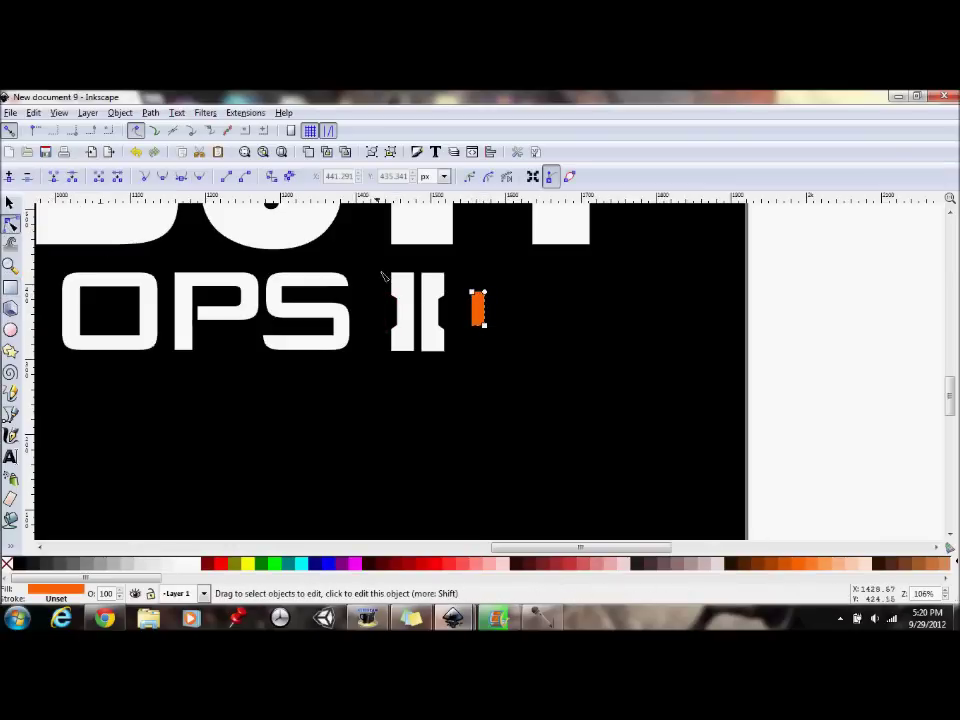
left_click_drag(388, 265, 450, 365)
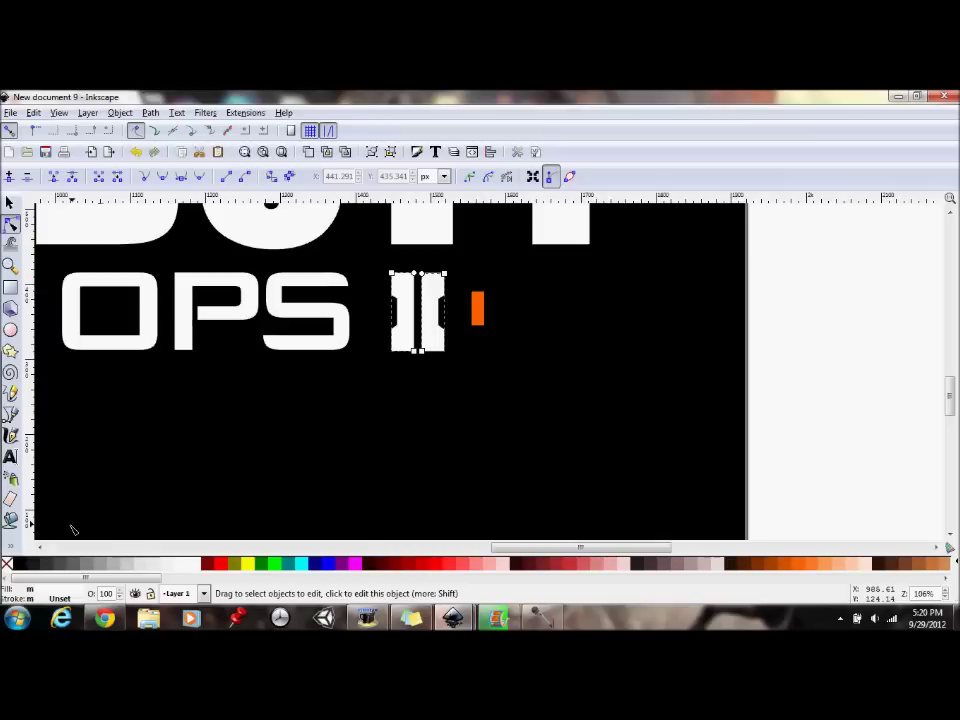
left_click(10, 545)
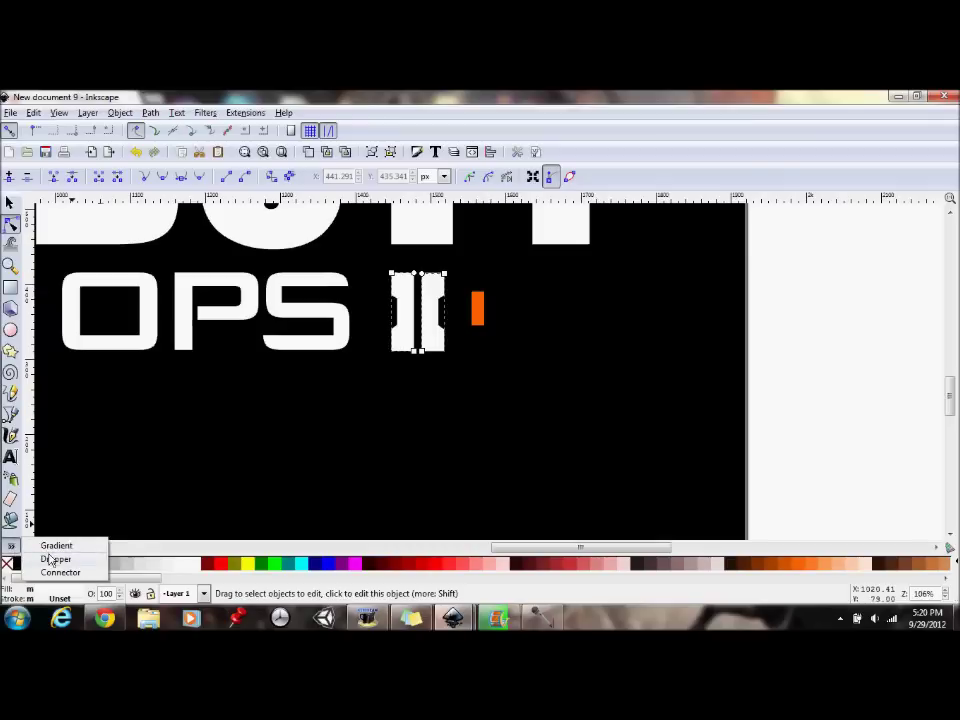
left_click(50, 559)
left_click(476, 318)
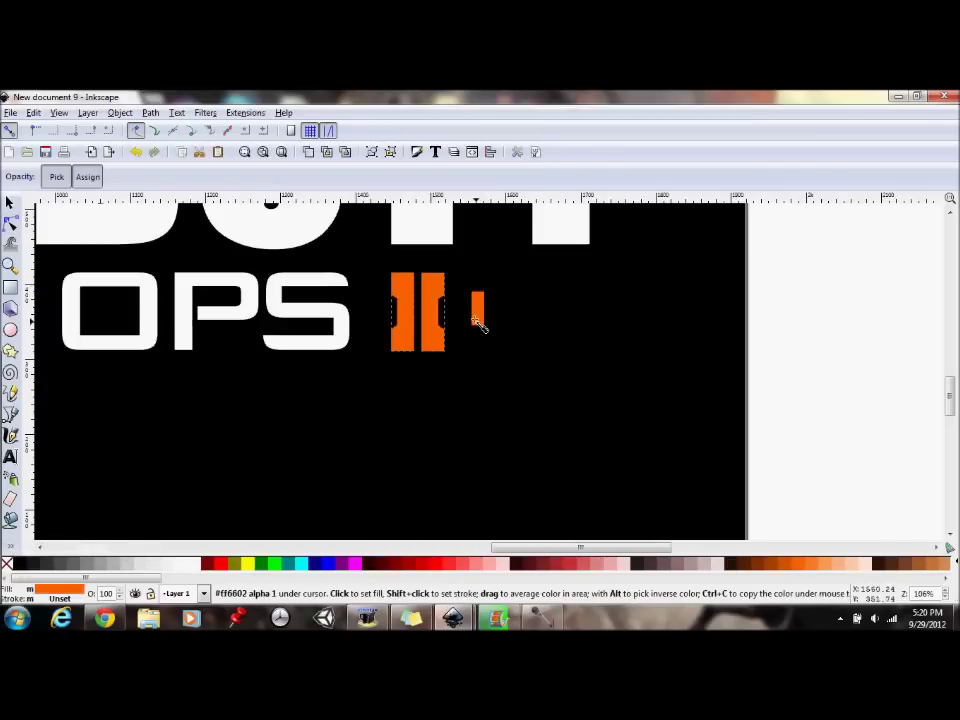
left_click(10, 203)
right_click(480, 317)
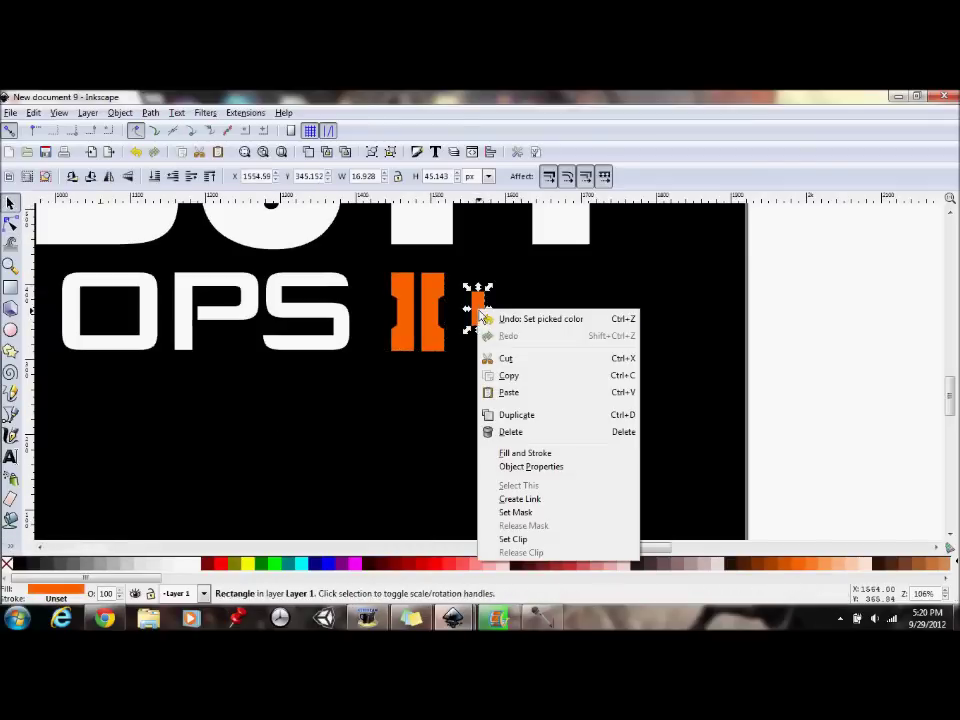
Delete the temporary orange rectangle and zoom out to 27% to view the whole logo.
left_click(512, 432)
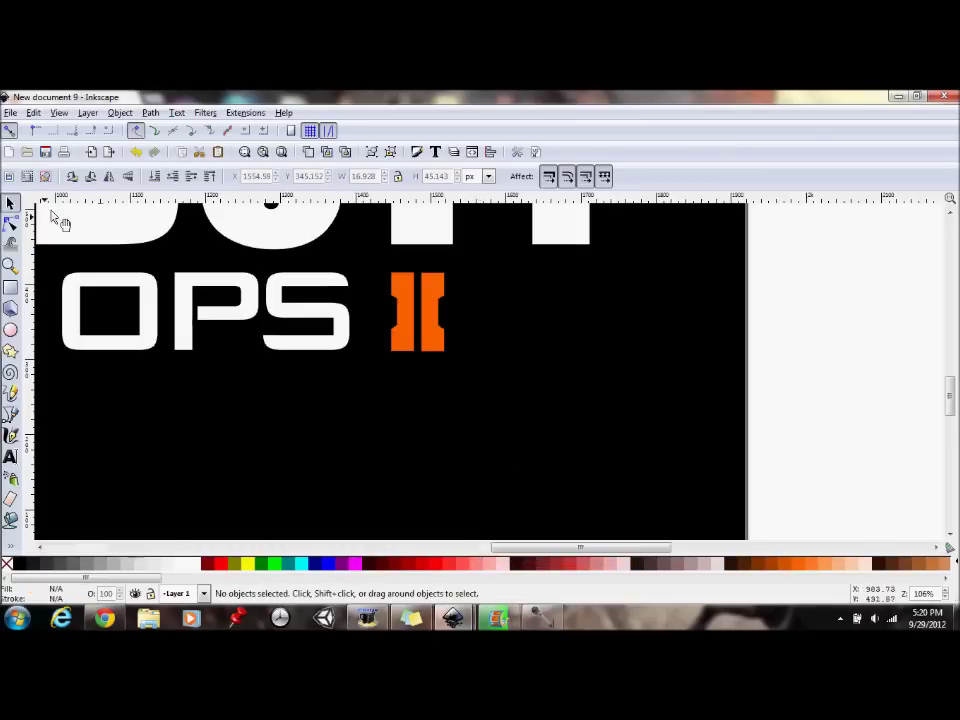
key("r")
key("z")
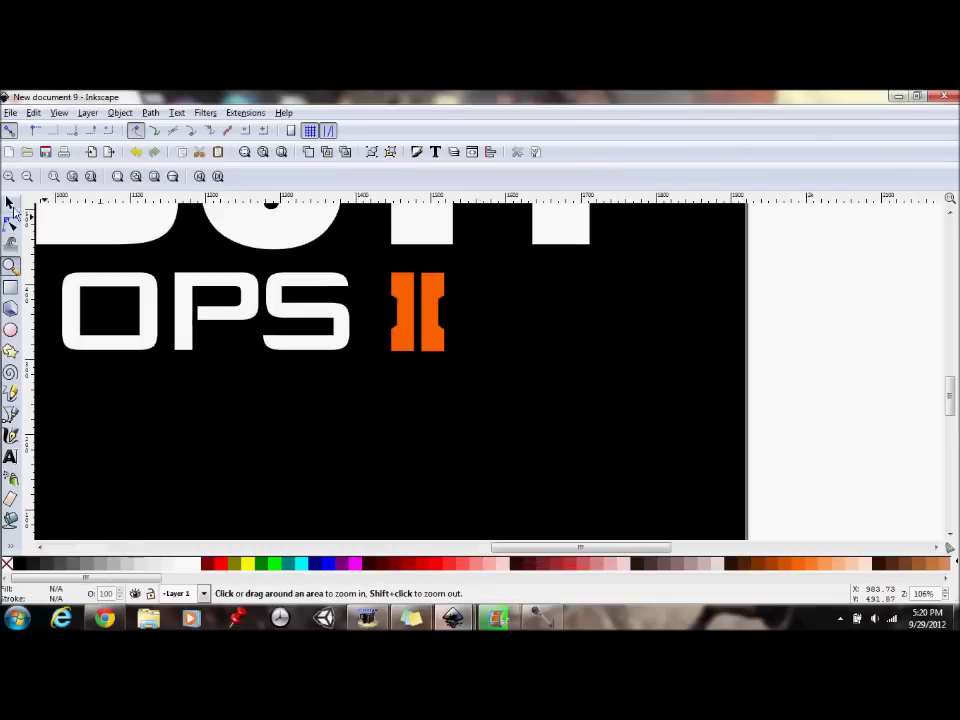
key("minus")
key("minus")
key("minus")
key("minus")
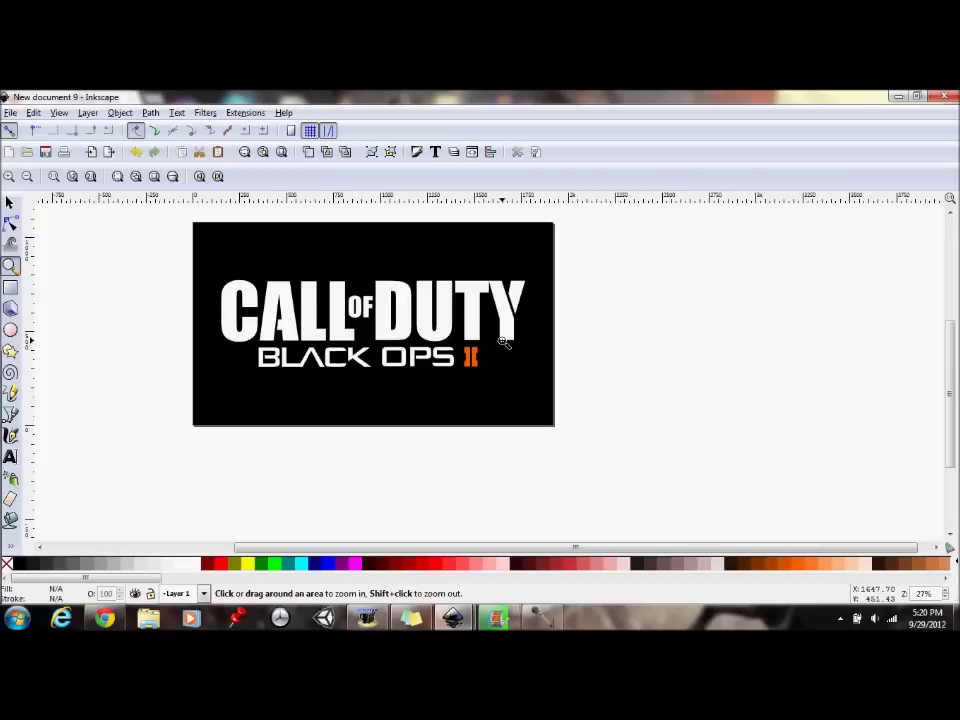
Briefly place a Text tool cursor on the canvas, then cancel and return to the Selector.
left_click_drag(952, 388, 957, 361)
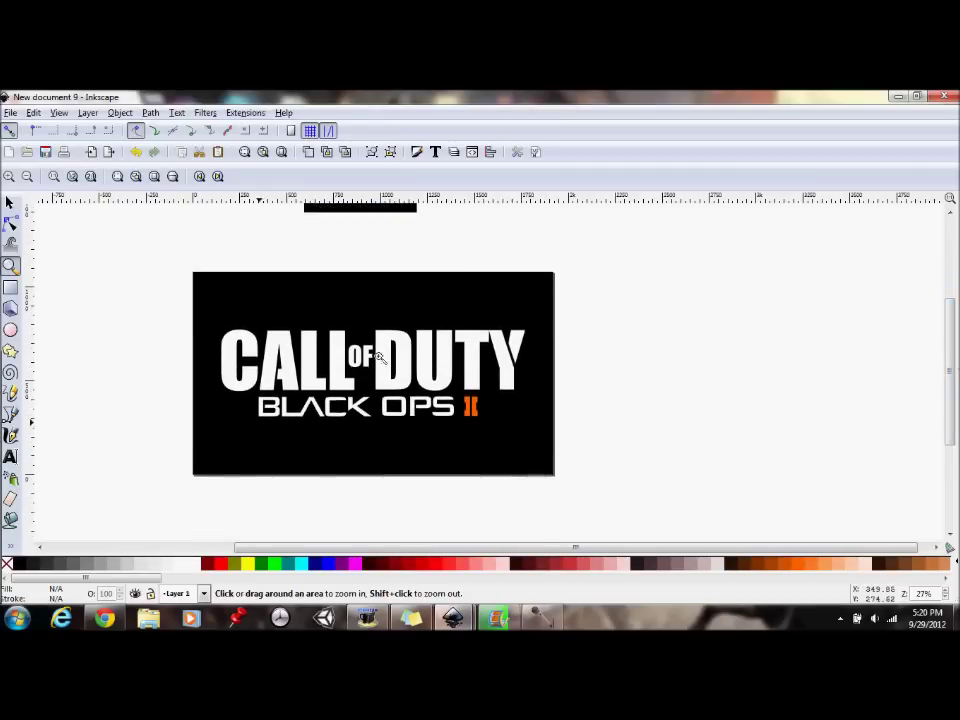
mouse_move(5, 462)
key("t")
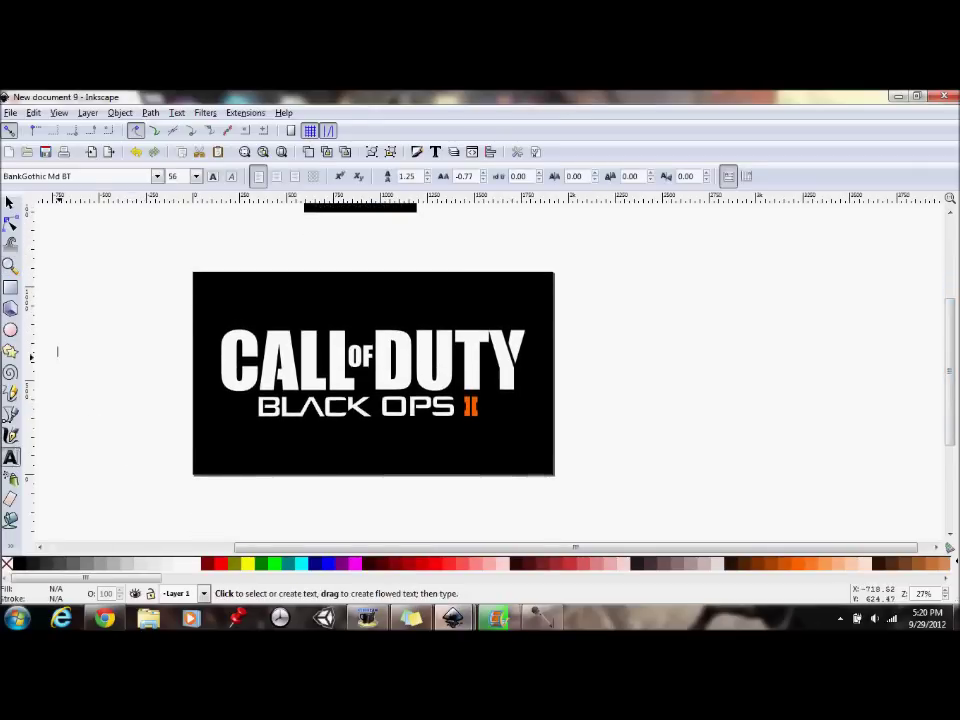
left_click(57, 351)
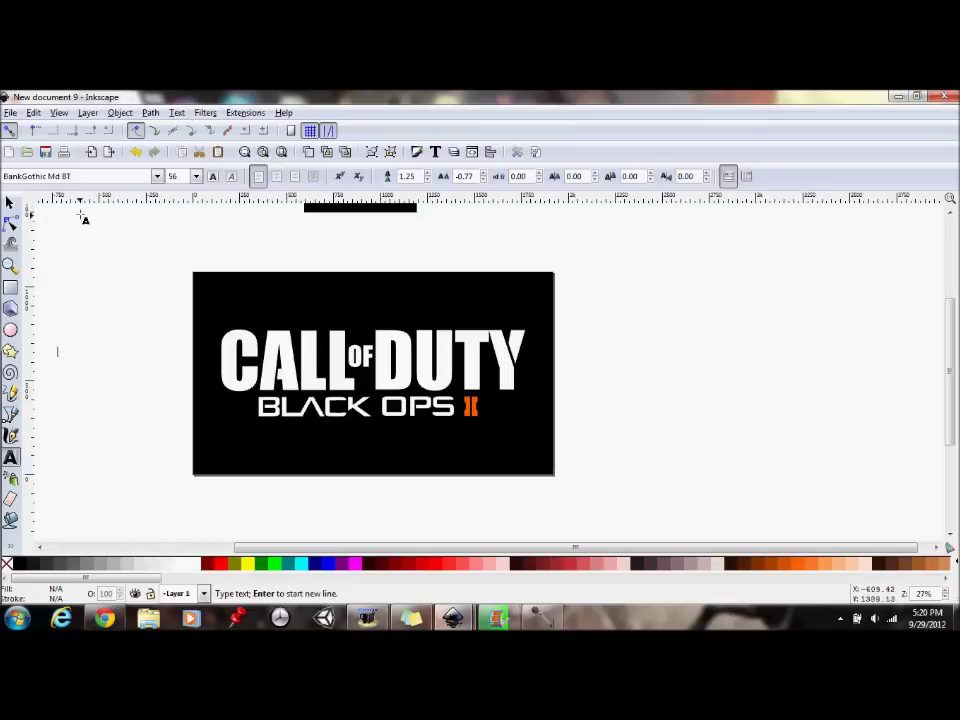
key("Escape")
left_click(10, 203)
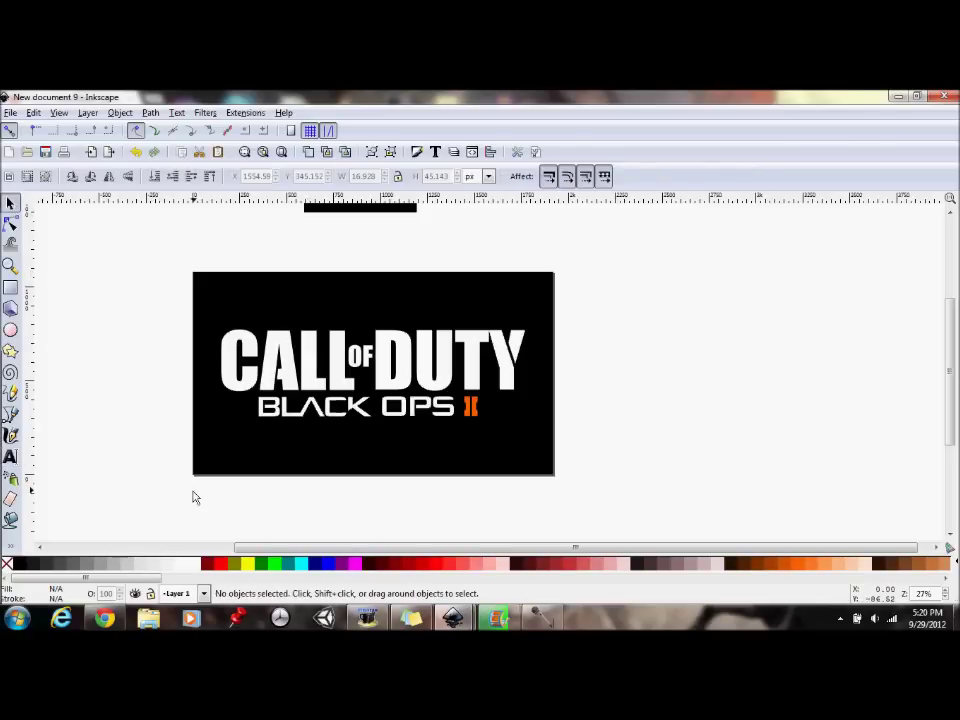
Drag the small reference logo beside the large recreated logo and deselect it.
scroll(955, 399, "up", 2)
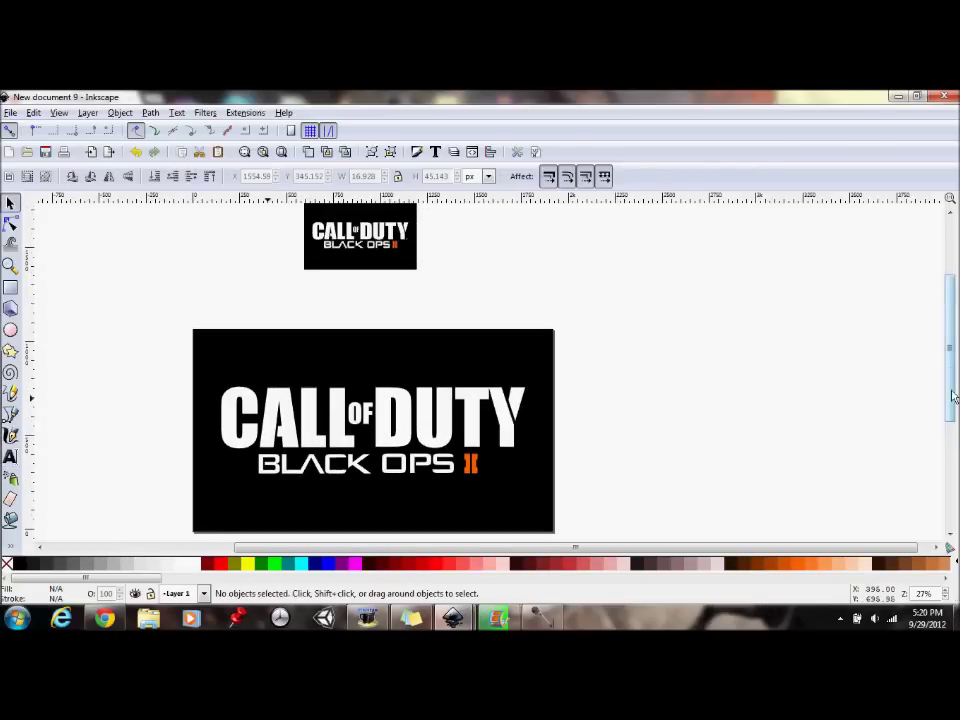
left_click_drag(377, 253, 639, 440)
scroll(953, 360, "down", 2)
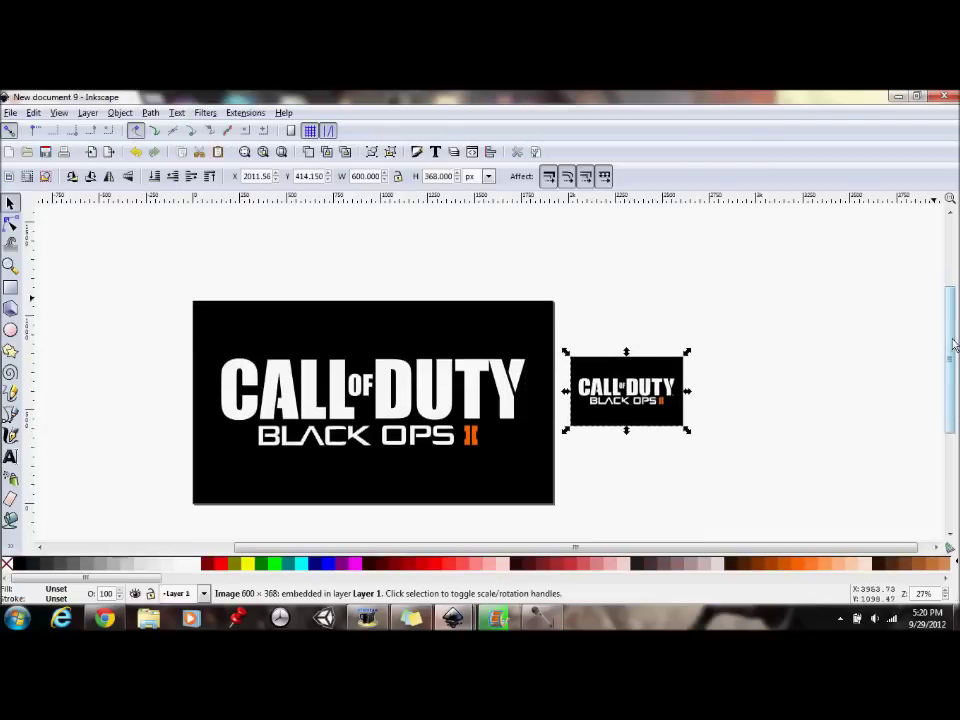
left_click(763, 446)
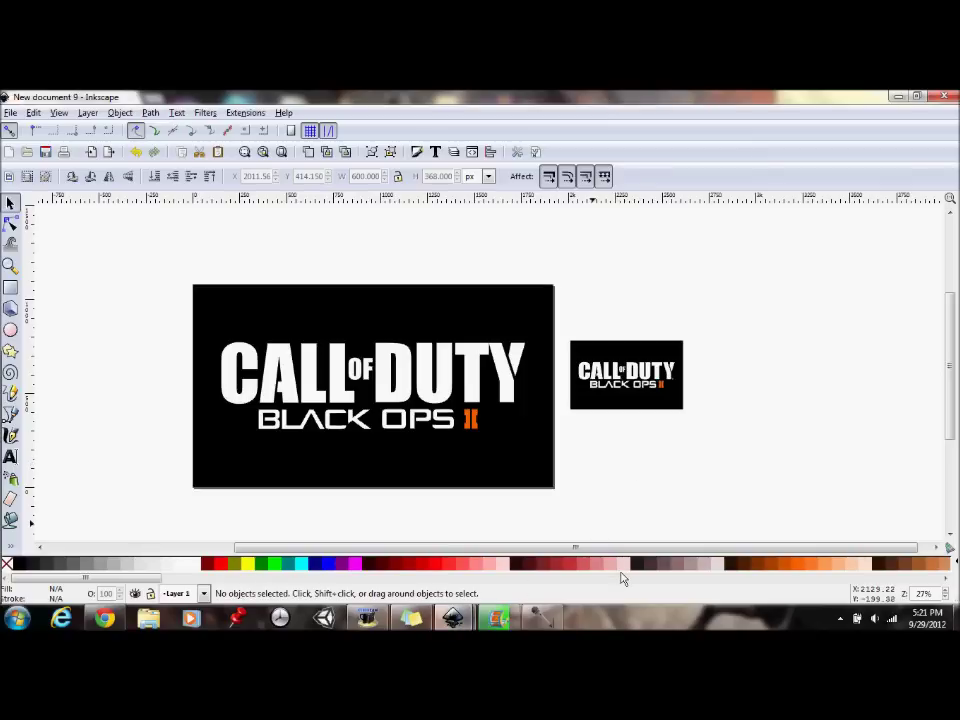
key("ctrl")
key("shift")
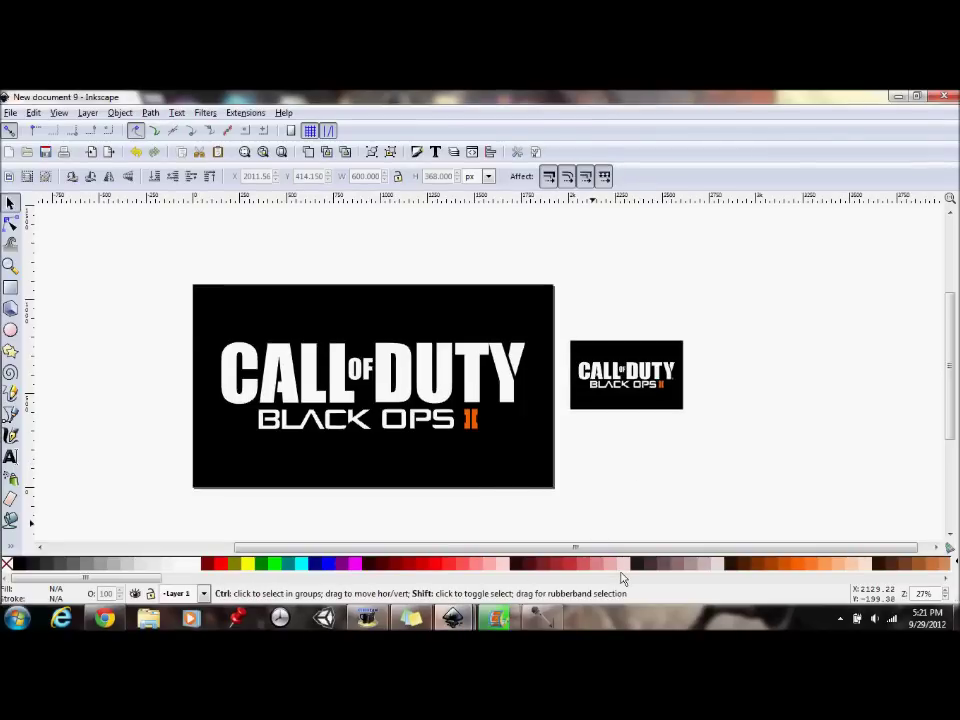